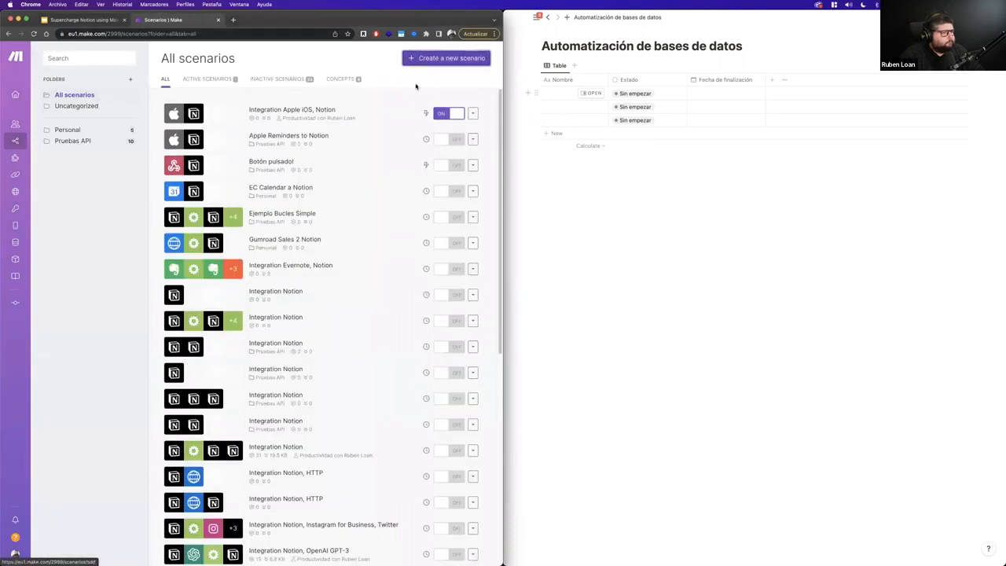
{"action": "left_click", "coordinate": [445, 57]}
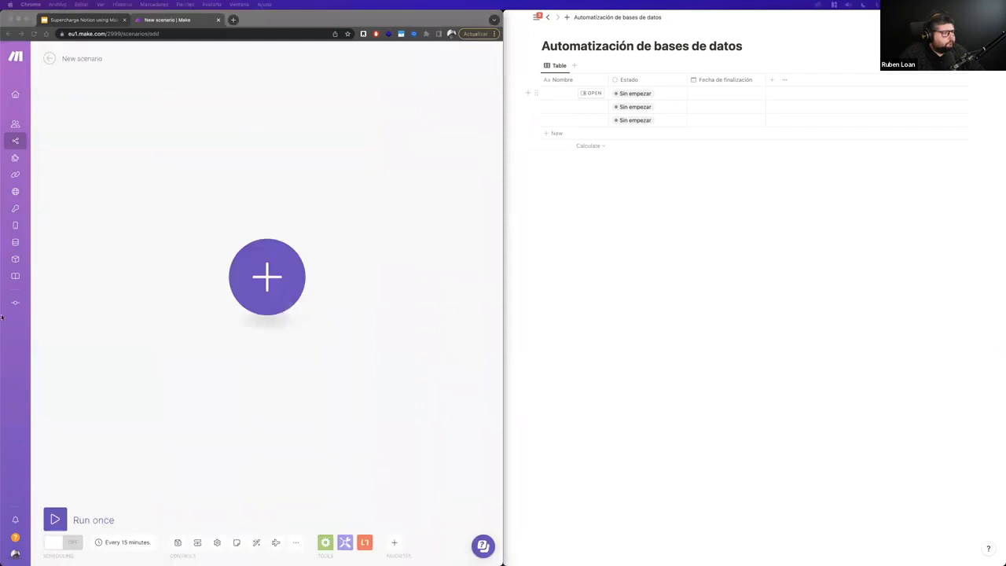
{"action": "left_click", "coordinate": [267, 281]}
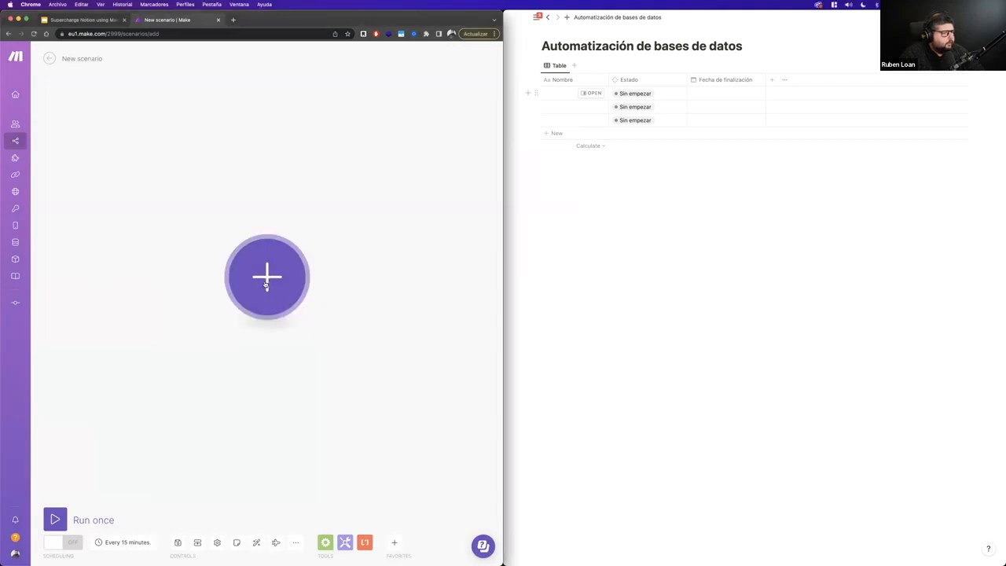
{"action": "left_click", "coordinate": [267, 281]}
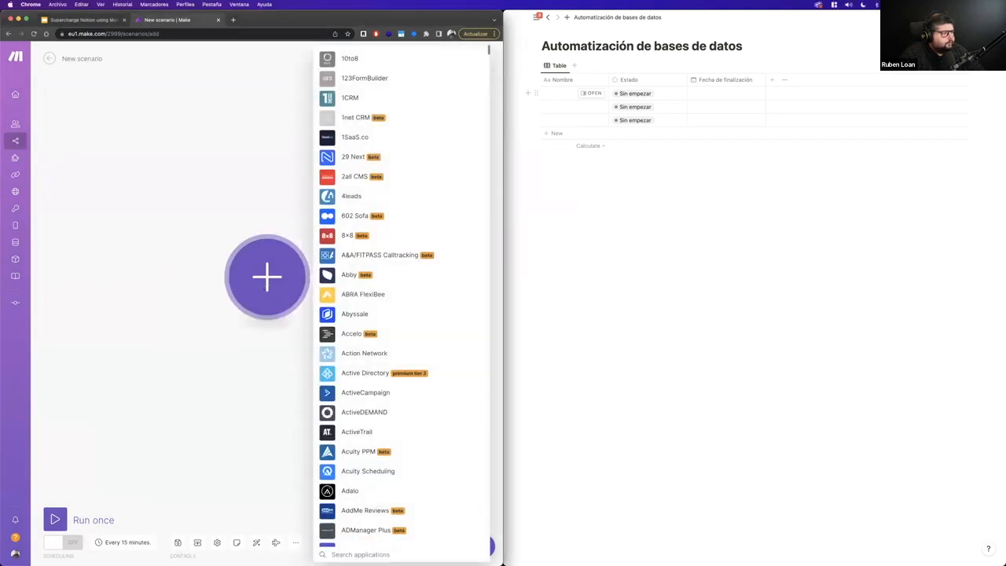
{"action": "scroll", "coordinate": [366, 167], "scroll_direction": "down", "scroll_amount": 2}
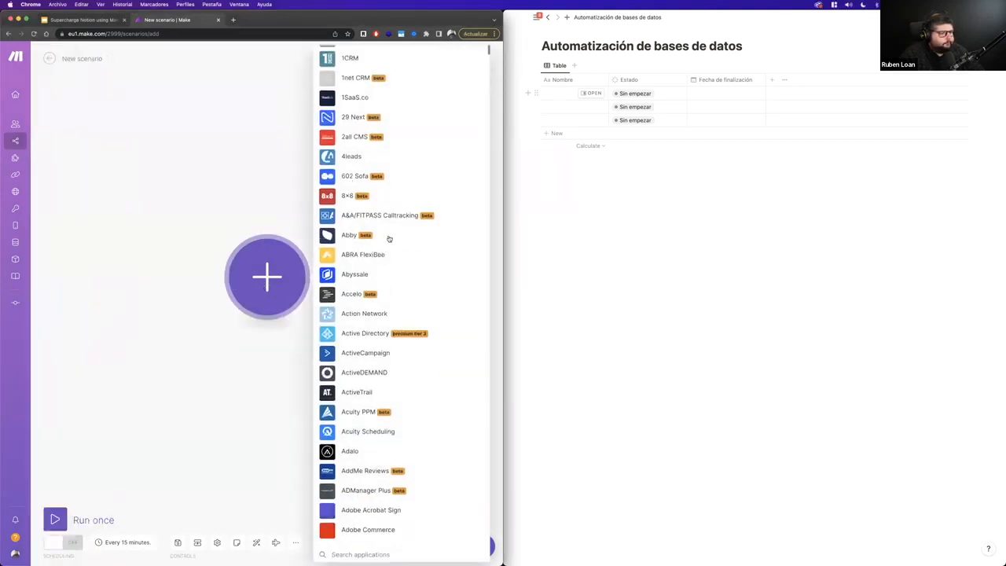
{"action": "type", "text": "notion"}
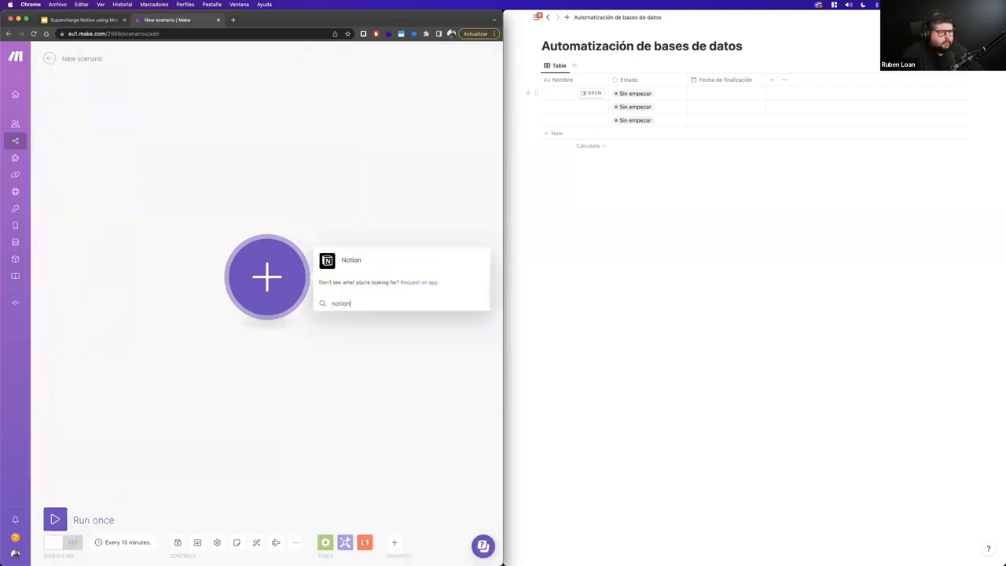
{"action": "left_click", "coordinate": [352, 260]}
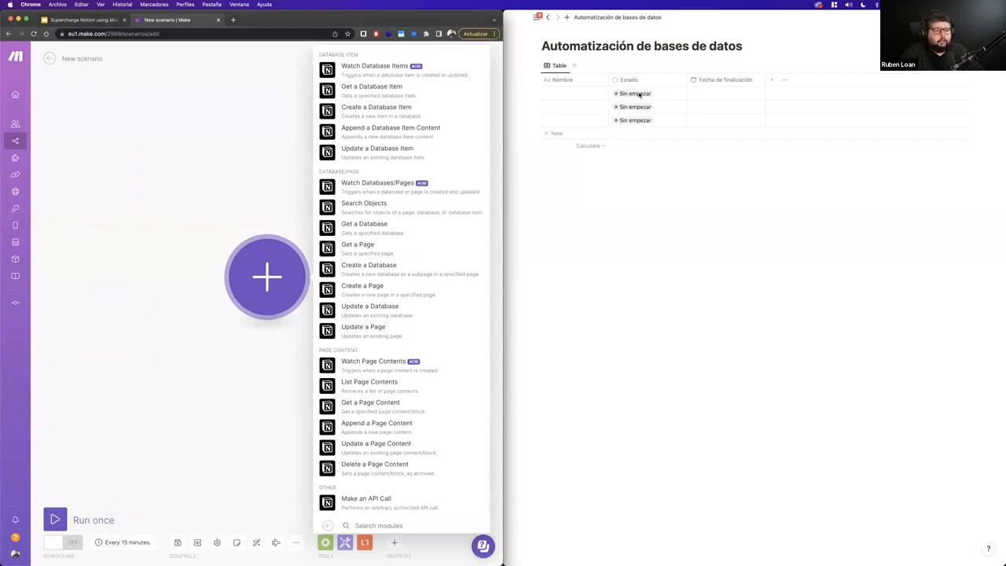
{"action": "left_click", "coordinate": [390, 69]}
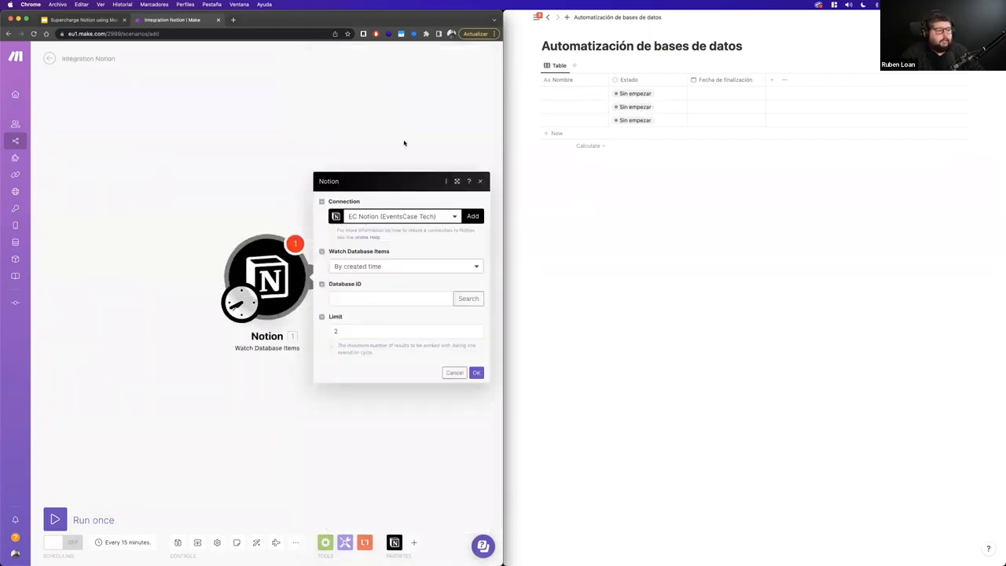
Set the trigger to use the Webinar Make connection and watch database items by updated time
{"action": "left_click", "coordinate": [444, 216]}
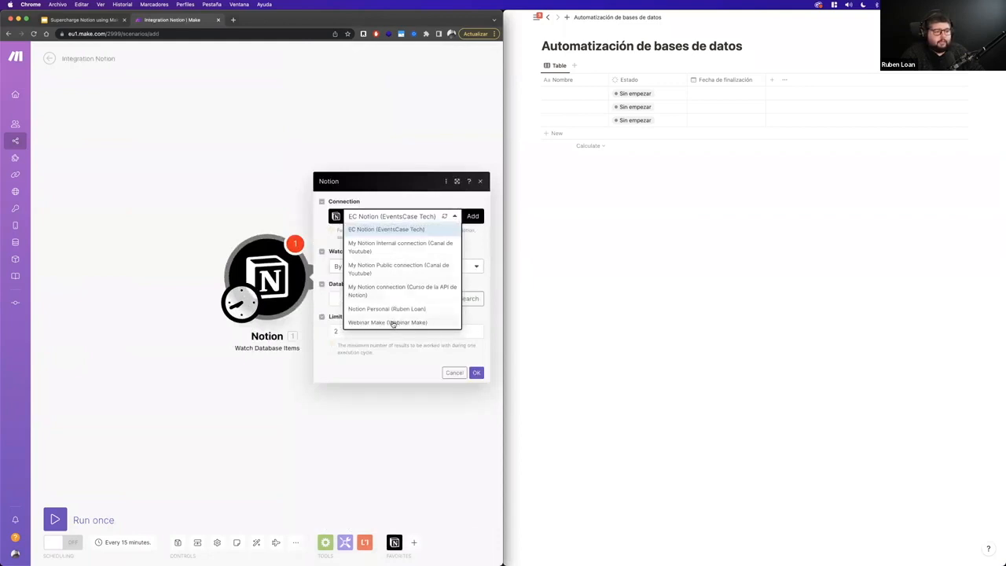
{"action": "left_click", "coordinate": [385, 323]}
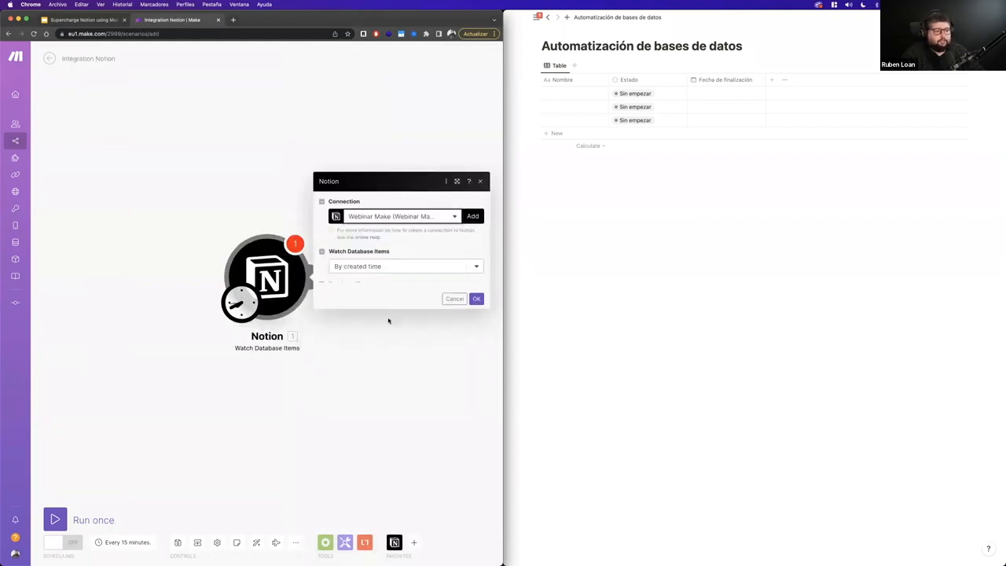
{"action": "left_click", "coordinate": [407, 267]}
{"action": "left_click", "coordinate": [367, 293]}
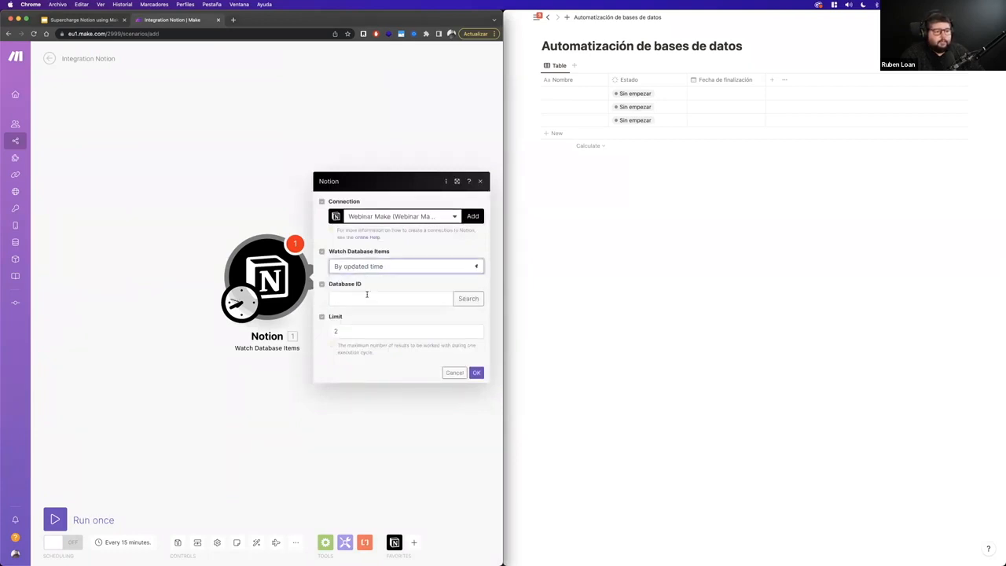
Try to find the trigger's database ID by searching for the page title "Automatización de bases de datos"
{"action": "left_click", "coordinate": [373, 293]}
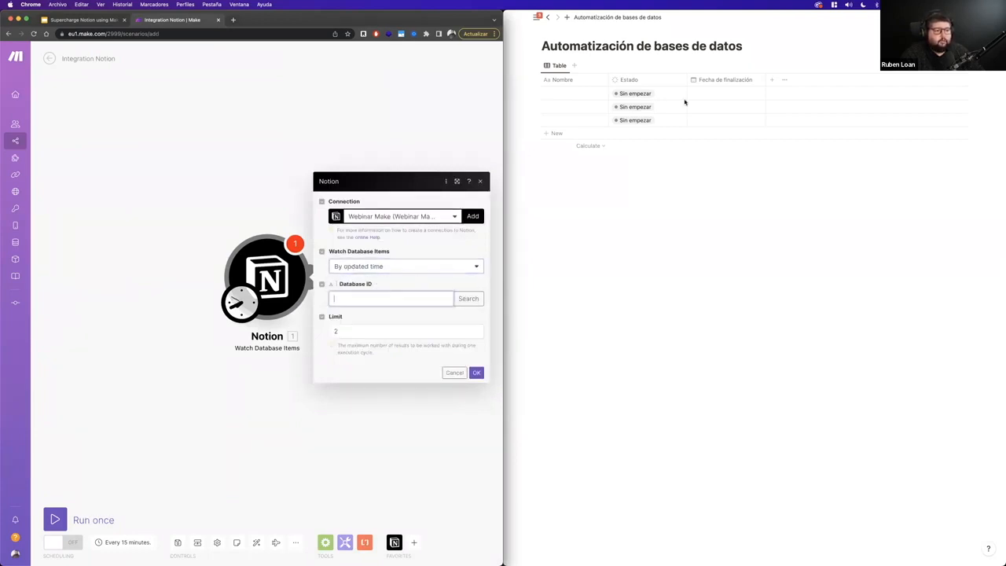
{"action": "left_click", "coordinate": [469, 298]}
{"action": "left_click", "coordinate": [366, 303]}
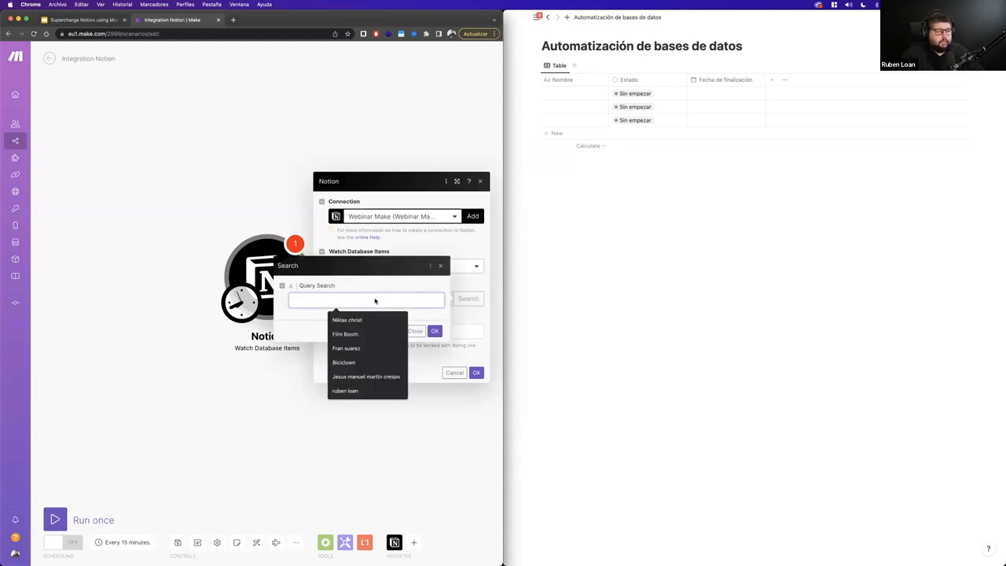
{"action": "left_click", "coordinate": [620, 12]}
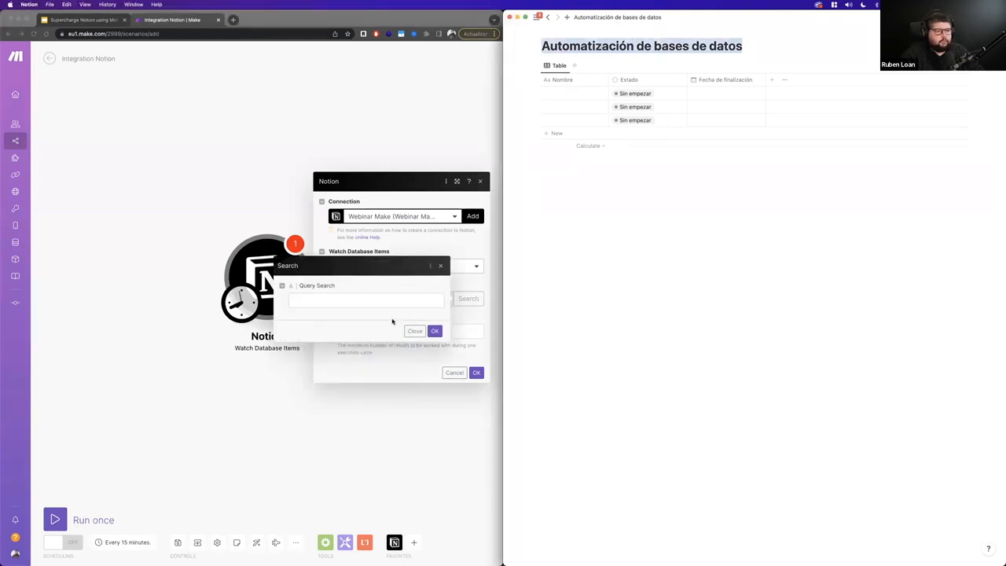
{"action": "left_click", "coordinate": [357, 305]}
{"action": "type", "text": "Automatización de bases de datos"}
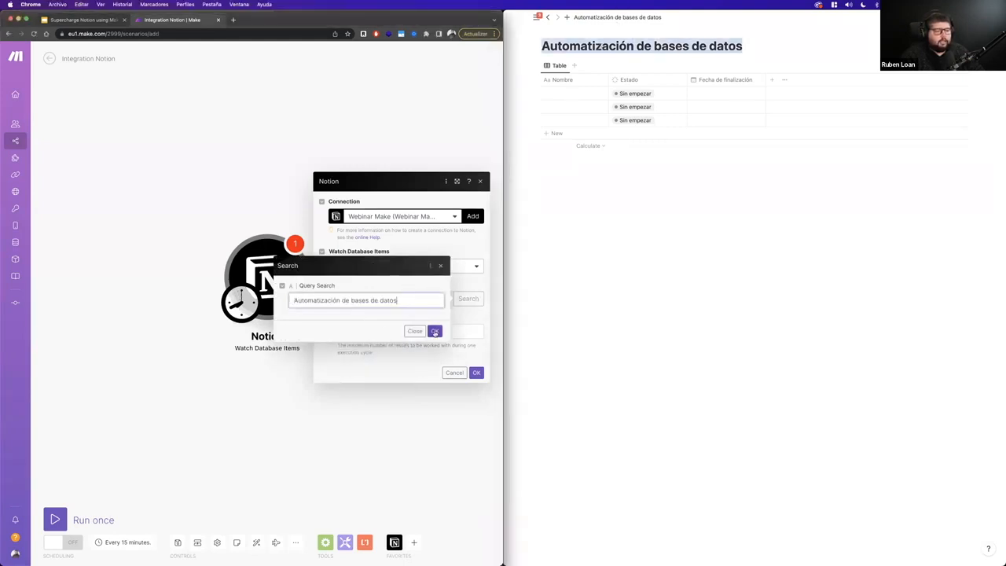
{"action": "left_click", "coordinate": [434, 331]}
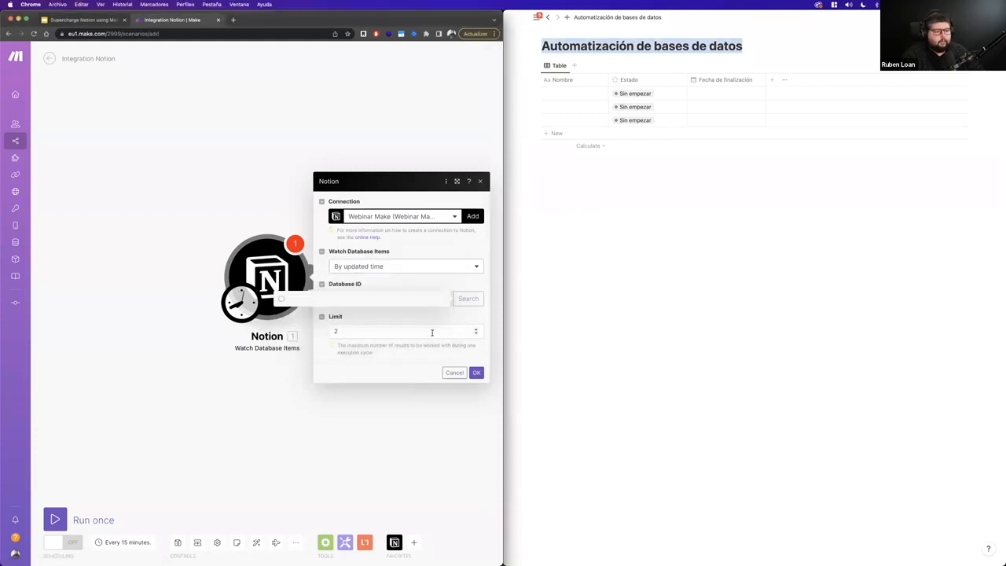
{"action": "left_click", "coordinate": [431, 332]}
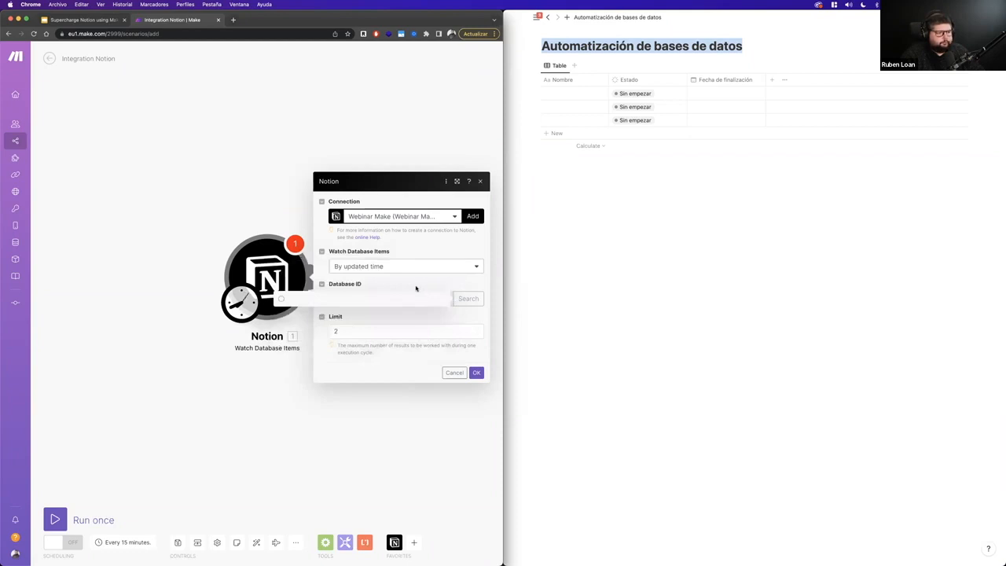
{"action": "left_click", "coordinate": [415, 329]}
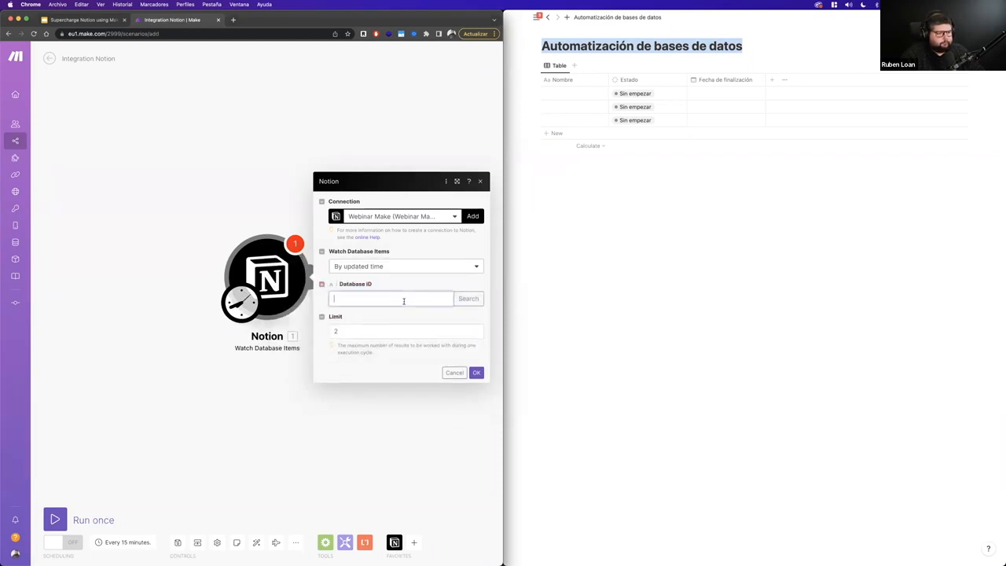
{"action": "left_click", "coordinate": [471, 299]}
{"action": "type", "text": "Automatización de bases de datos"}
{"action": "left_click", "coordinate": [431, 330]}
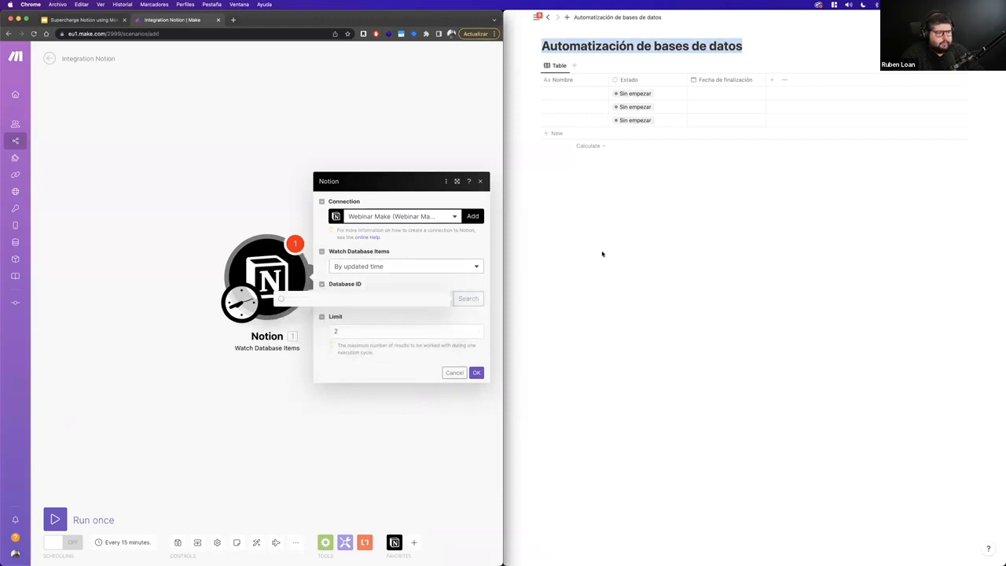
{"action": "left_click", "coordinate": [422, 329]}
{"action": "left_click", "coordinate": [833, 134]}
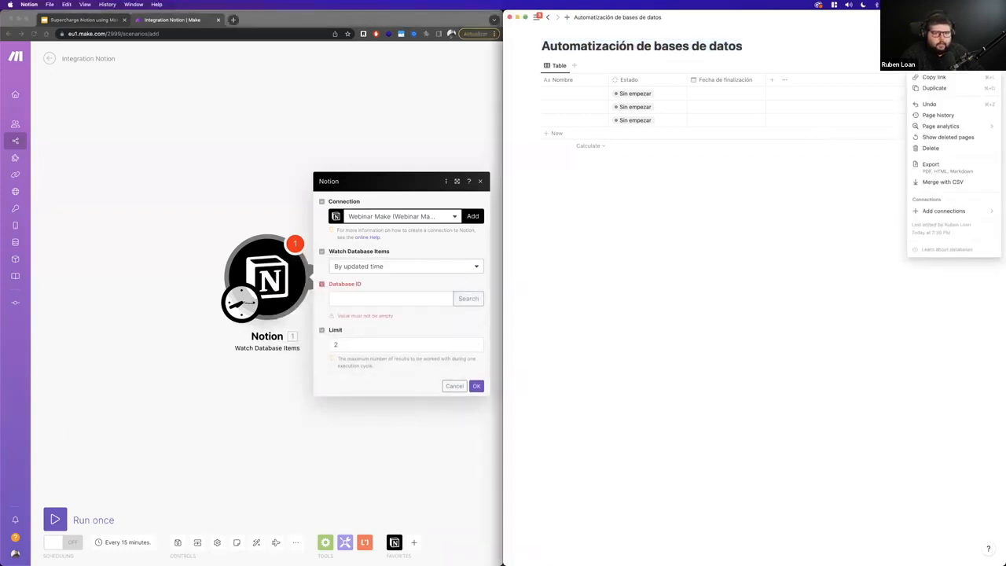
{"action": "mouse_move", "coordinate": [927, 212]}
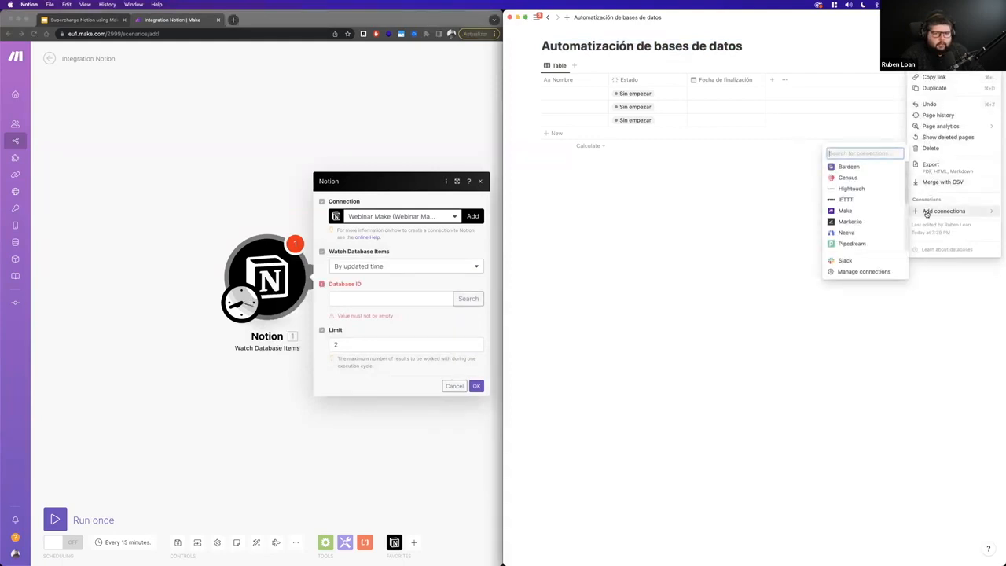
{"action": "left_click", "coordinate": [773, 195]}
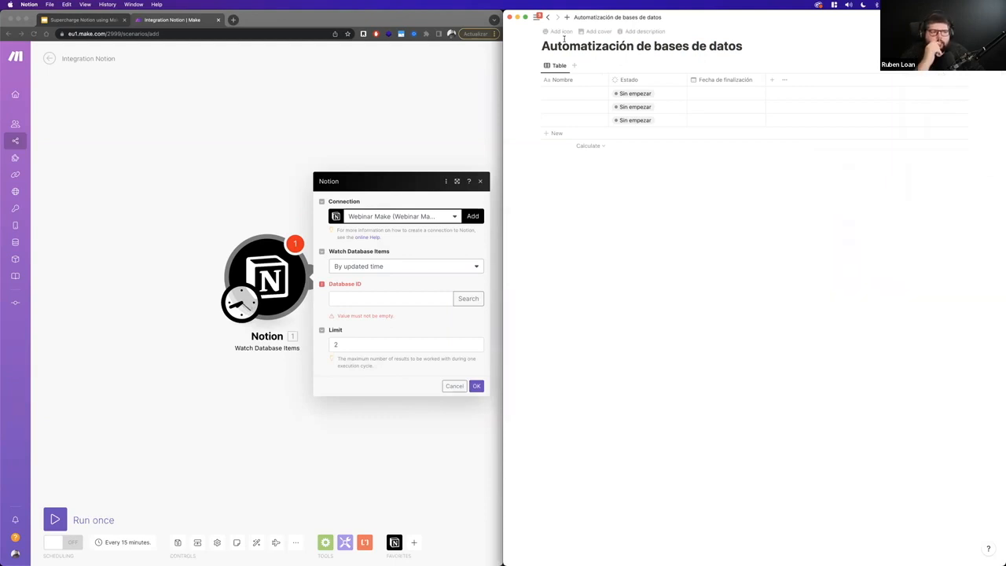
In Notion, add the Make connection to the "Automatización de bases de datos" page and confirm its access
{"action": "mouse_move", "coordinate": [536, 16]}
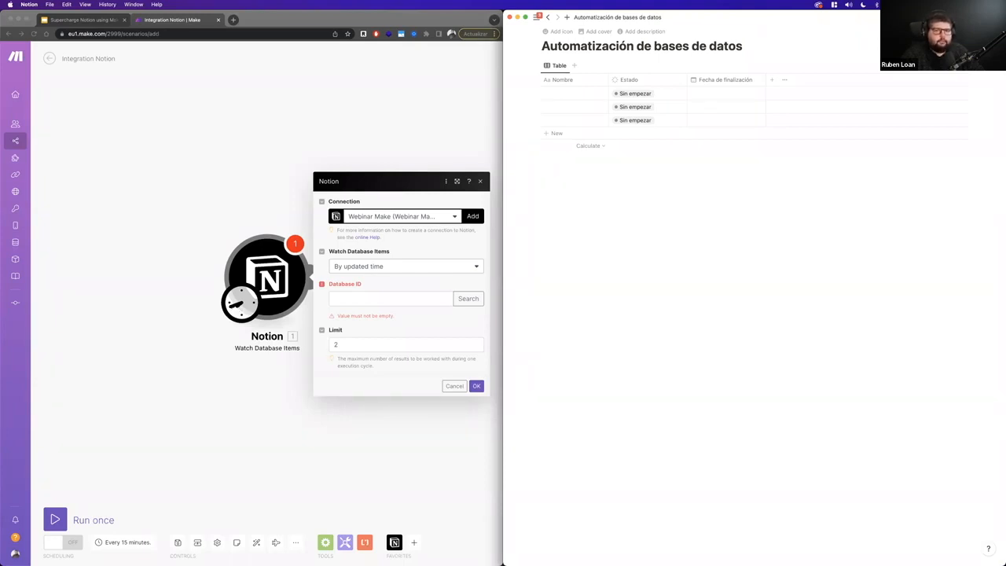
{"action": "left_click", "coordinate": [993, 17]}
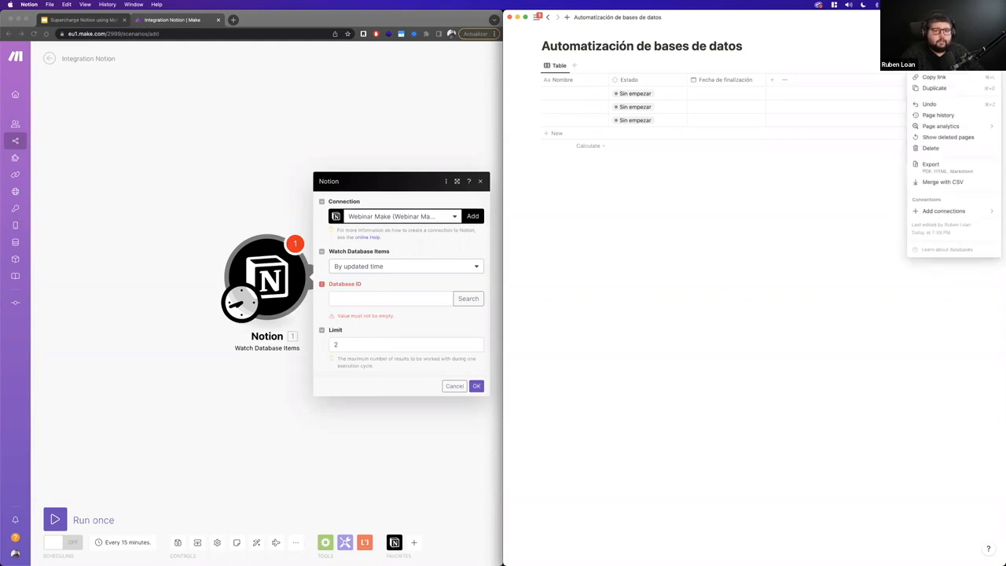
{"action": "mouse_move", "coordinate": [938, 213]}
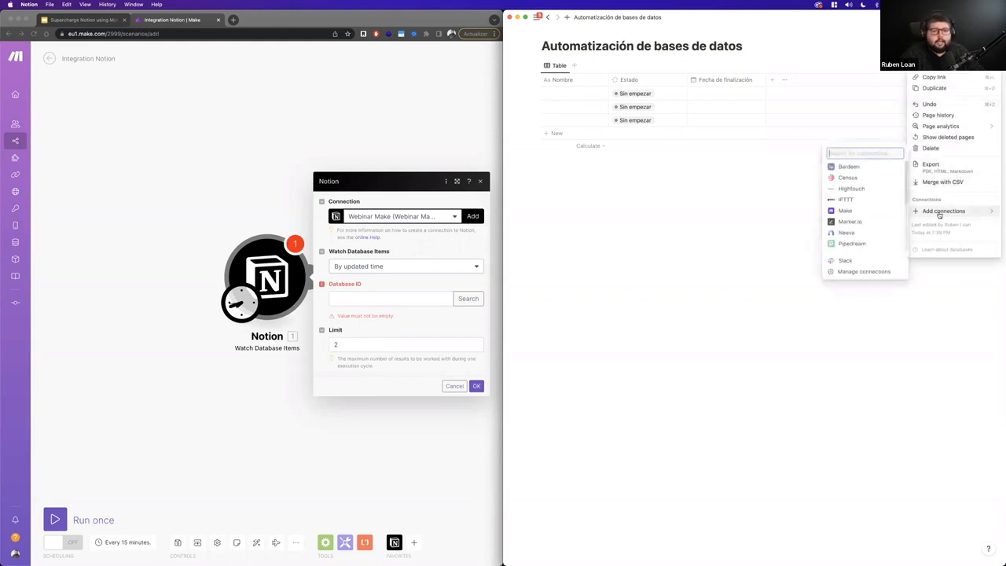
{"action": "left_click", "coordinate": [846, 211]}
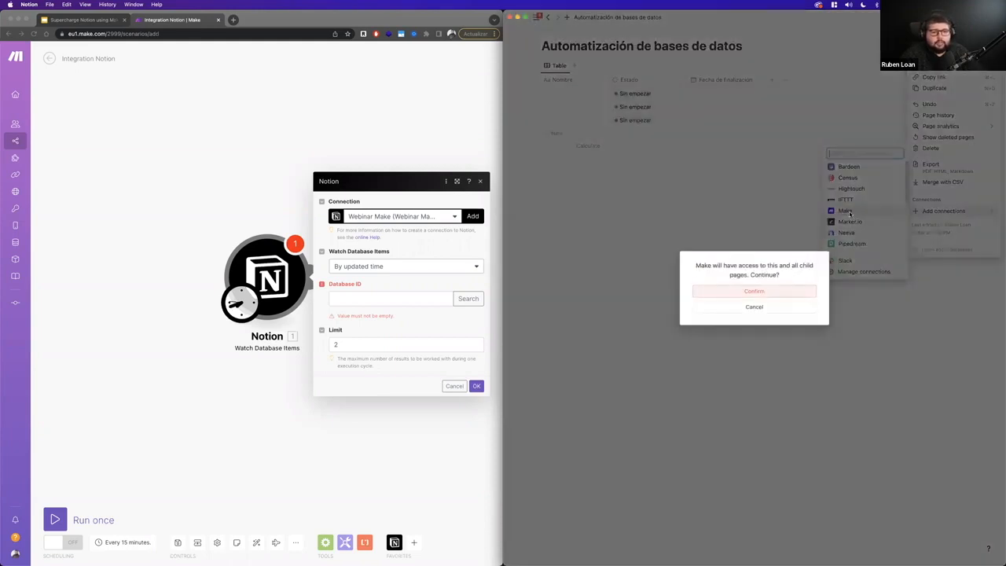
{"action": "left_click", "coordinate": [765, 292]}
{"action": "mouse_move", "coordinate": [949, 214]}
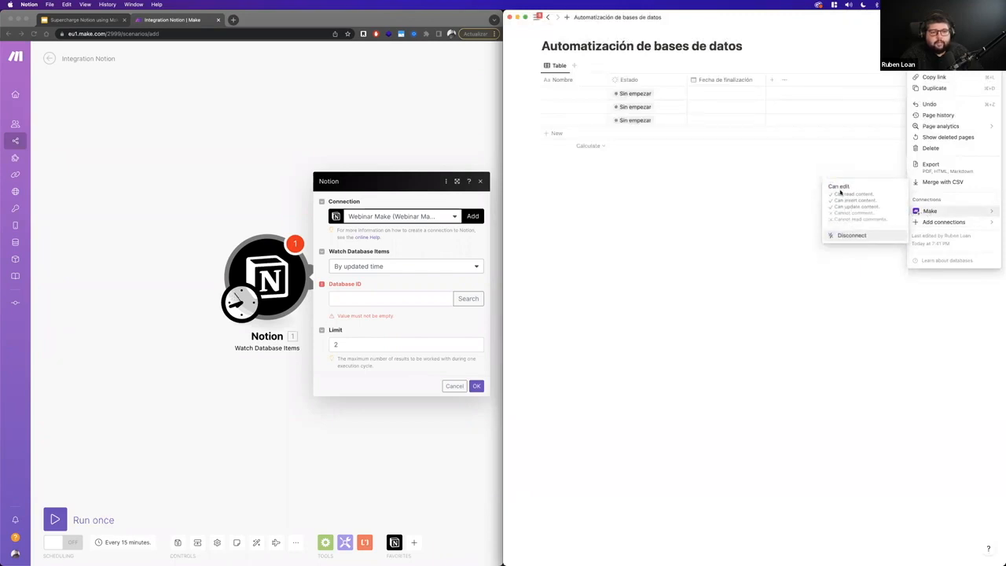
{"action": "left_click", "coordinate": [743, 202]}
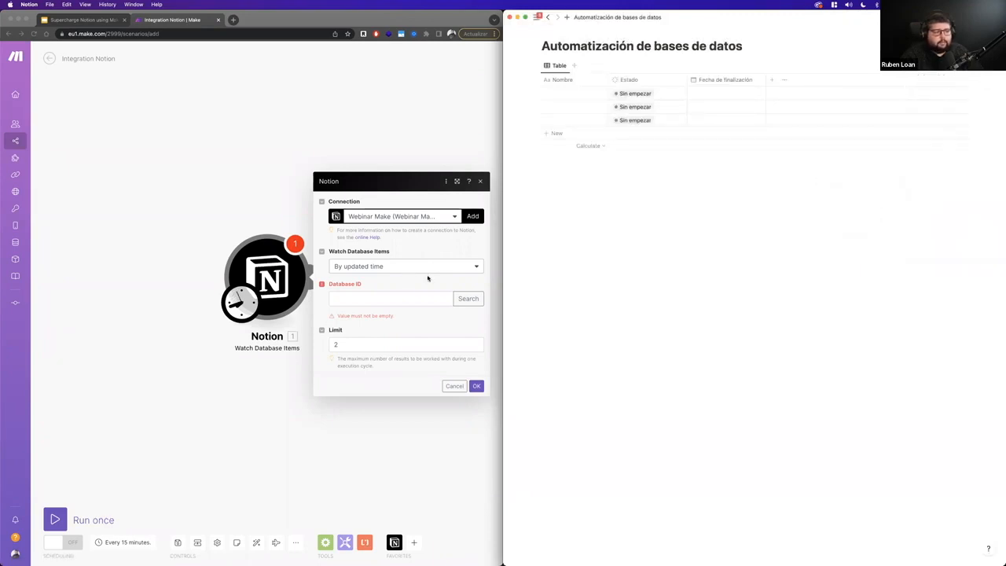
In Make, fill the trigger's database ID by searching for "Automatización de bases de datos"
{"action": "left_click", "coordinate": [461, 296]}
{"action": "left_click", "coordinate": [461, 295]}
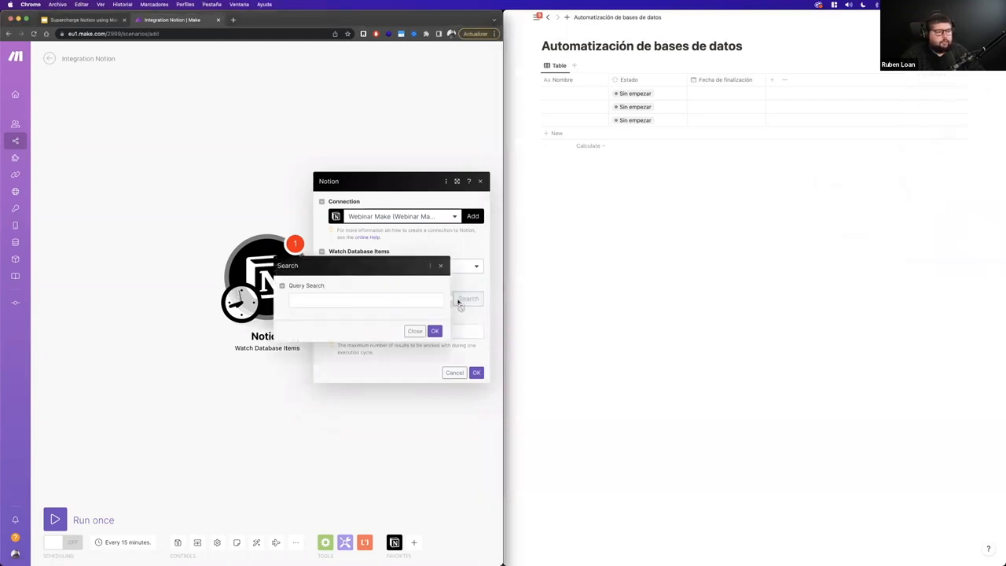
{"action": "type", "text": "Automatización de bases de datos"}
{"action": "left_click", "coordinate": [434, 329]}
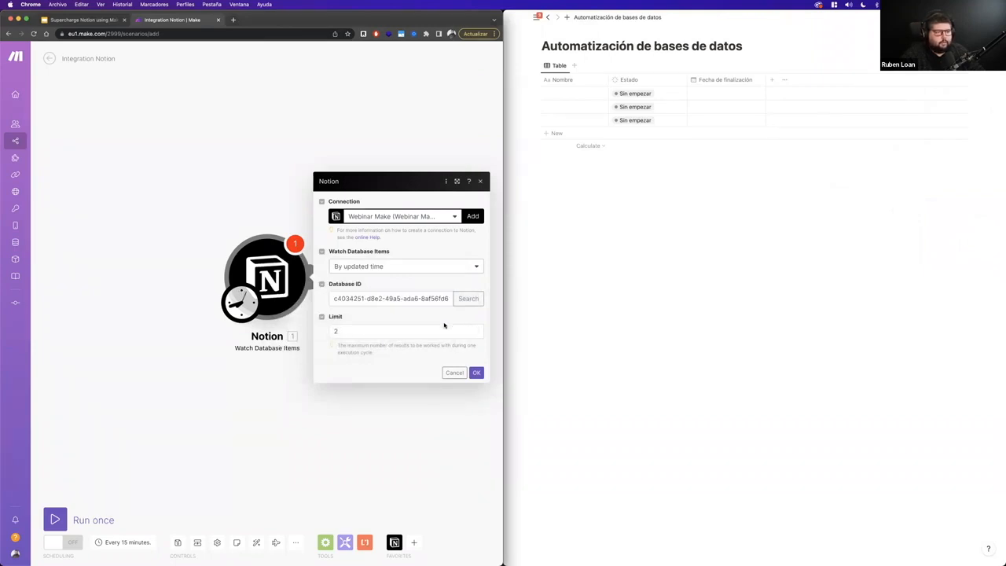
Set the trigger's result limit to 10 and save the module's settings
{"action": "left_click_drag", "start_coordinate": [368, 332], "coordinate": [324, 332]}
{"action": "type", "text": "10"}
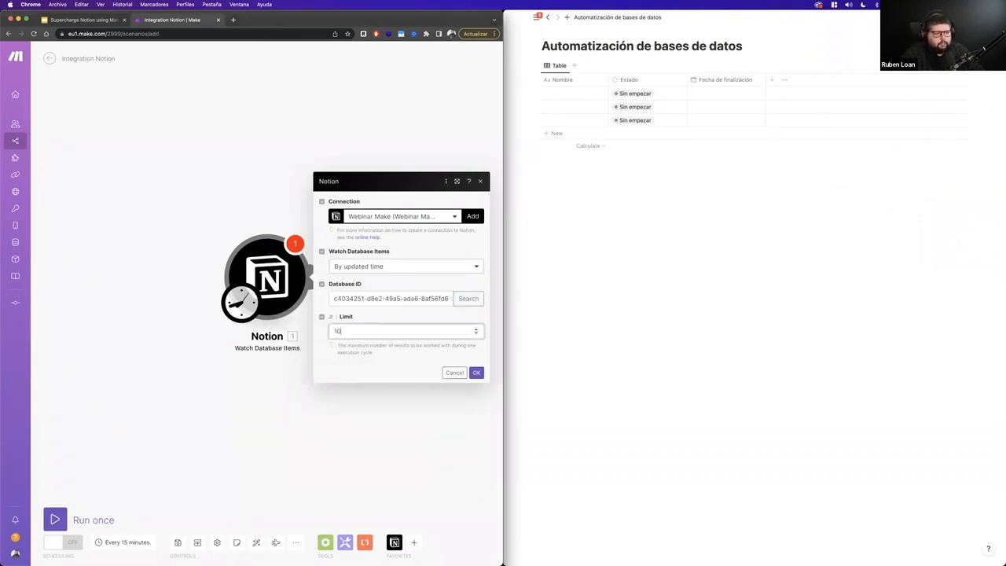
{"action": "left_click", "coordinate": [475, 372]}
{"action": "left_click", "coordinate": [478, 316]}
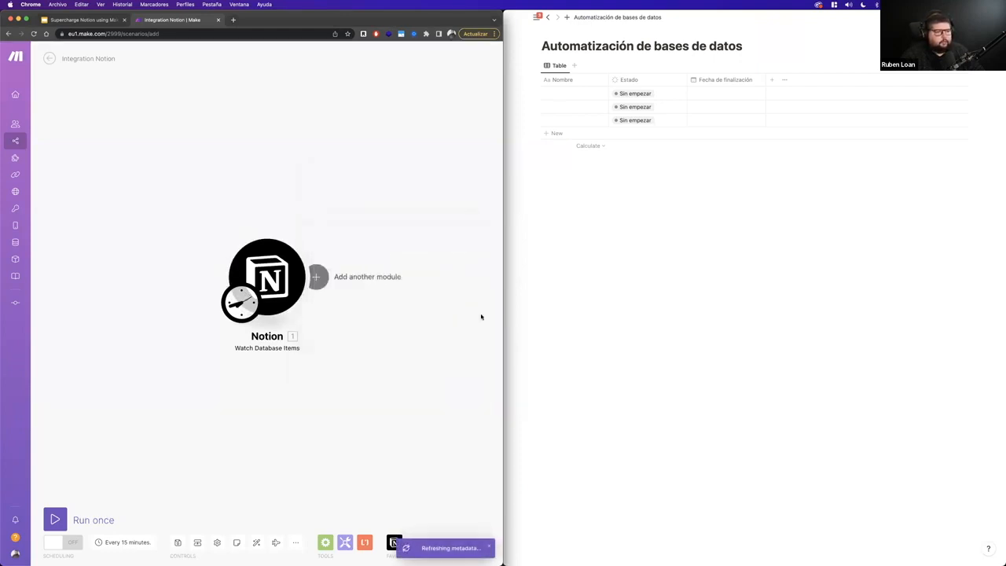
In Notion, delete the three empty "Sin empezar" rows from the database table
{"action": "left_click", "coordinate": [542, 96]}
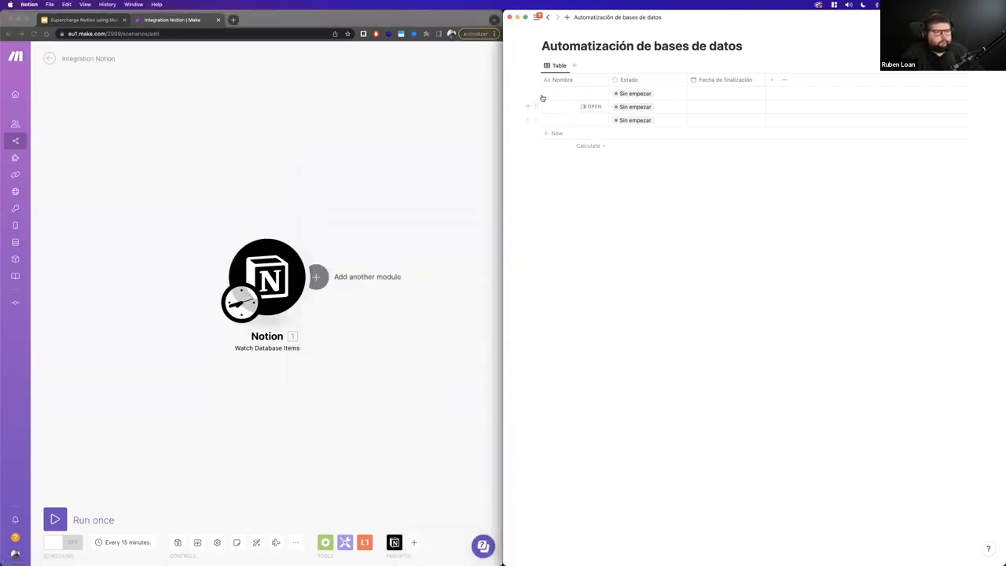
{"action": "left_click_drag", "start_coordinate": [521, 87], "coordinate": [583, 123]}
{"action": "key", "text": "BackSpace"}
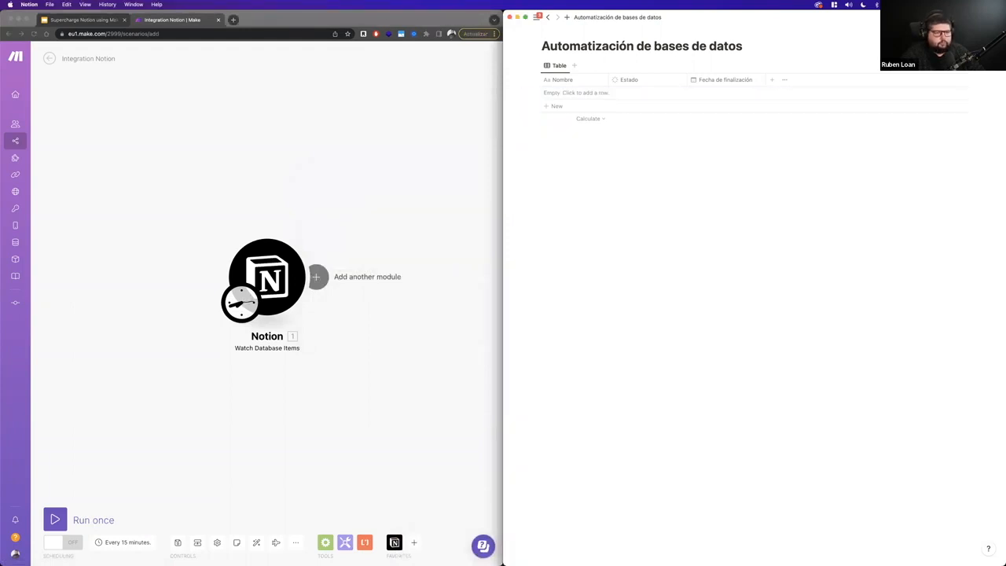
In Make, move the Notion trigger module aside to free canvas space for further modules
{"action": "left_click", "coordinate": [464, 215]}
{"action": "left_click_drag", "start_coordinate": [272, 273], "coordinate": [152, 276]}
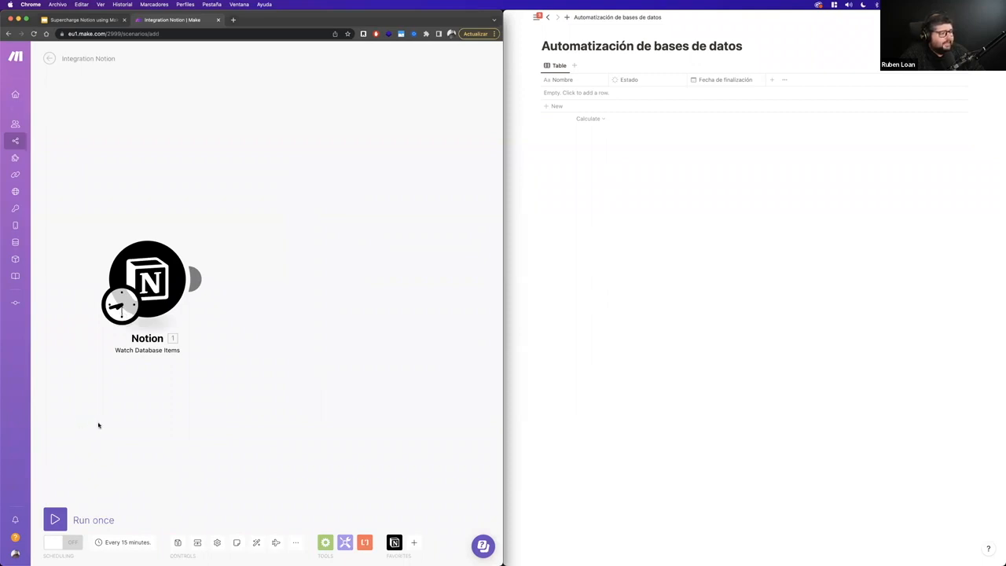
{"action": "left_click", "coordinate": [198, 279]}
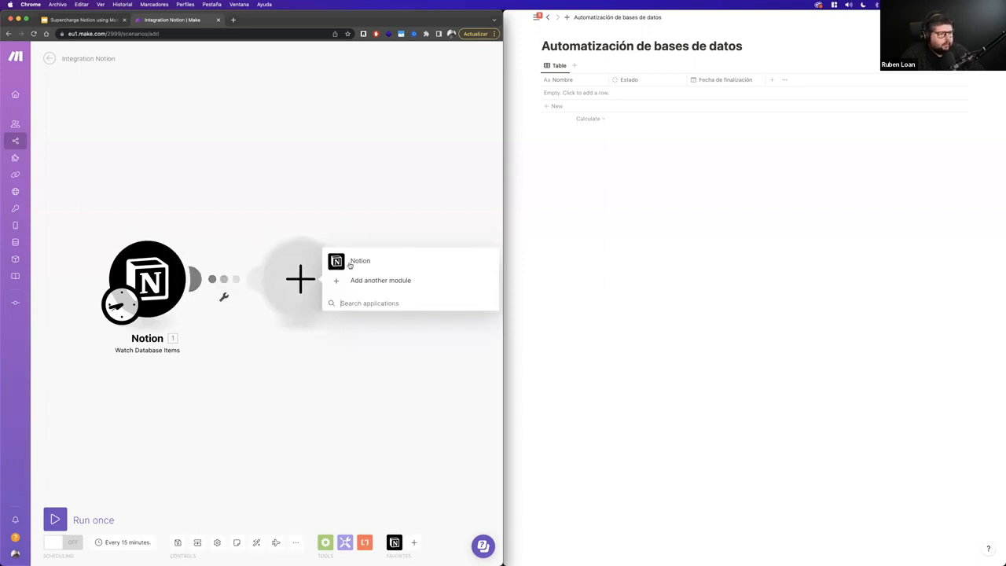
{"action": "left_click", "coordinate": [351, 262]}
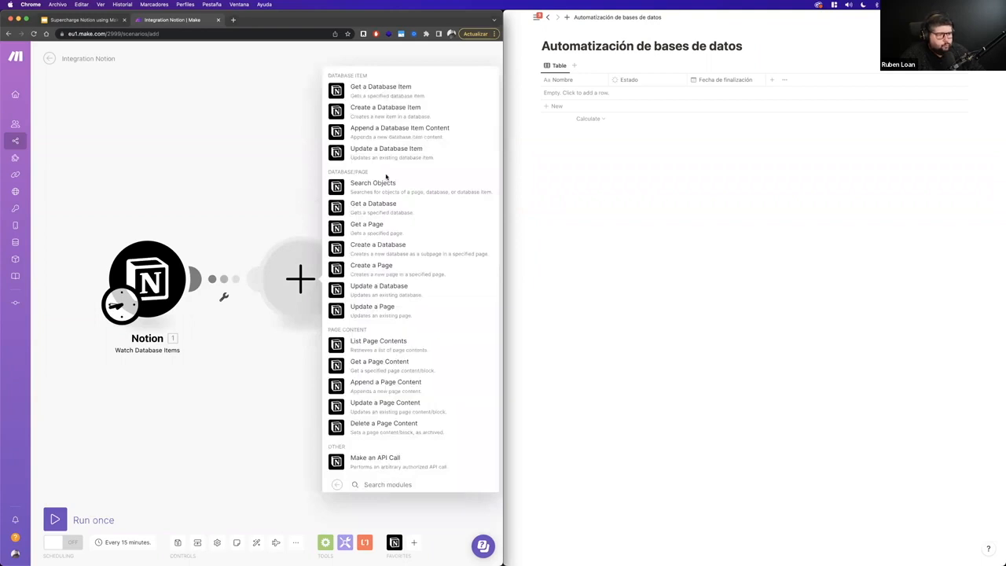
{"action": "left_click", "coordinate": [234, 227]}
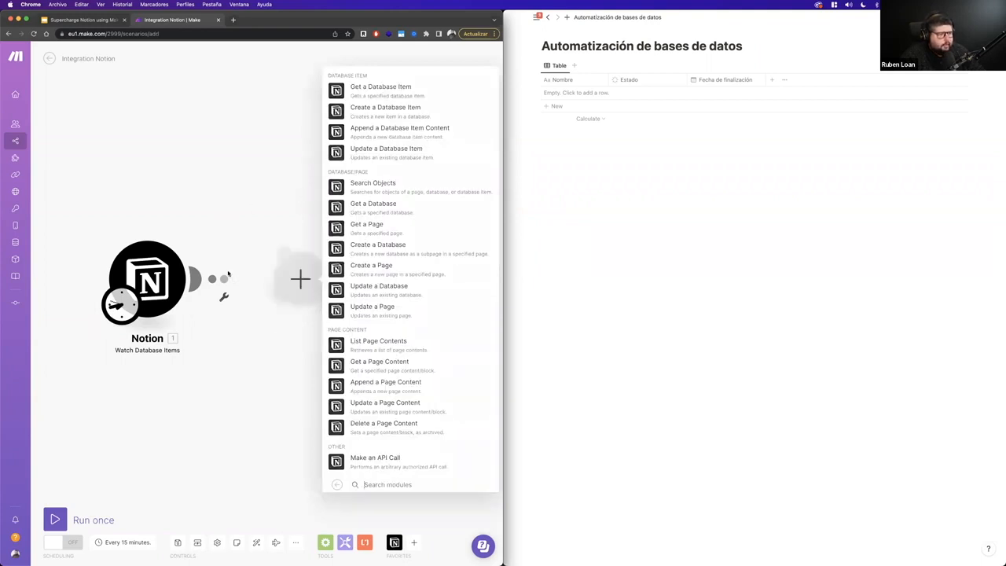
Add a Router from the flow control tools and connect it to the Notion trigger
{"action": "left_click", "coordinate": [326, 542]}
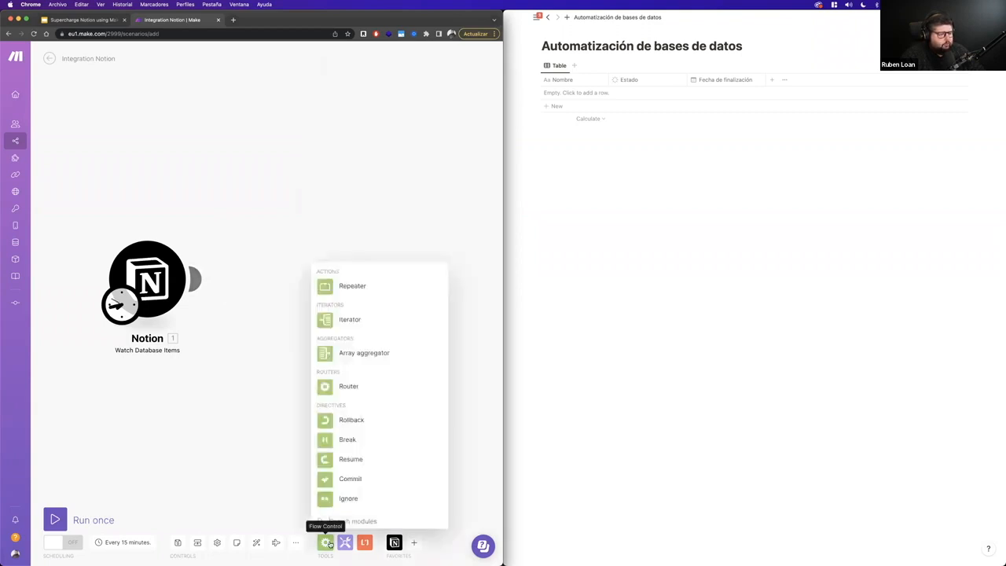
{"action": "left_click", "coordinate": [342, 386]}
{"action": "left_click_drag", "start_coordinate": [343, 386], "coordinate": [325, 275]}
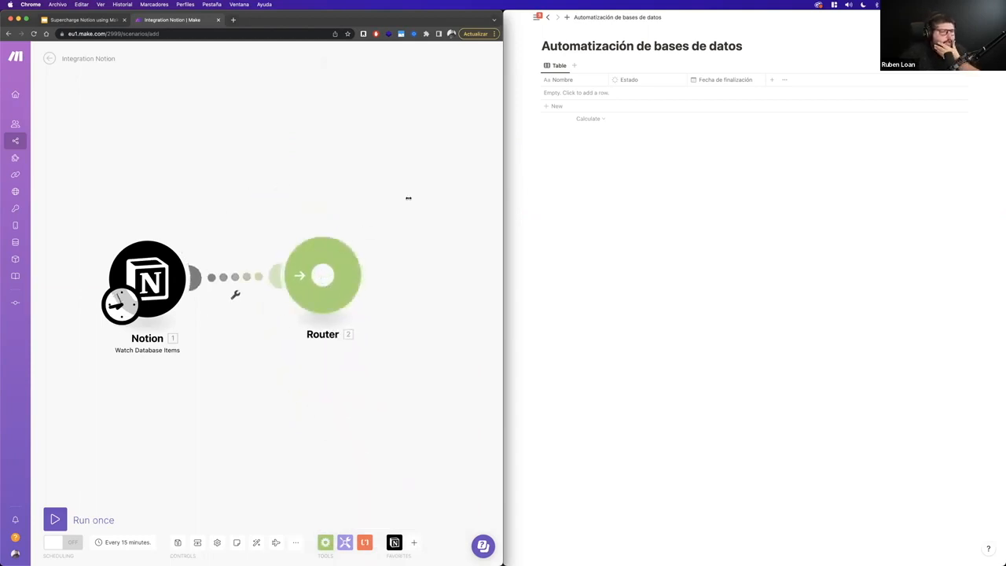
In Notion, add a row to the database and switch its Estado to Hecho, Sin empezar and En progreso in turn
{"action": "left_click", "coordinate": [618, 152]}
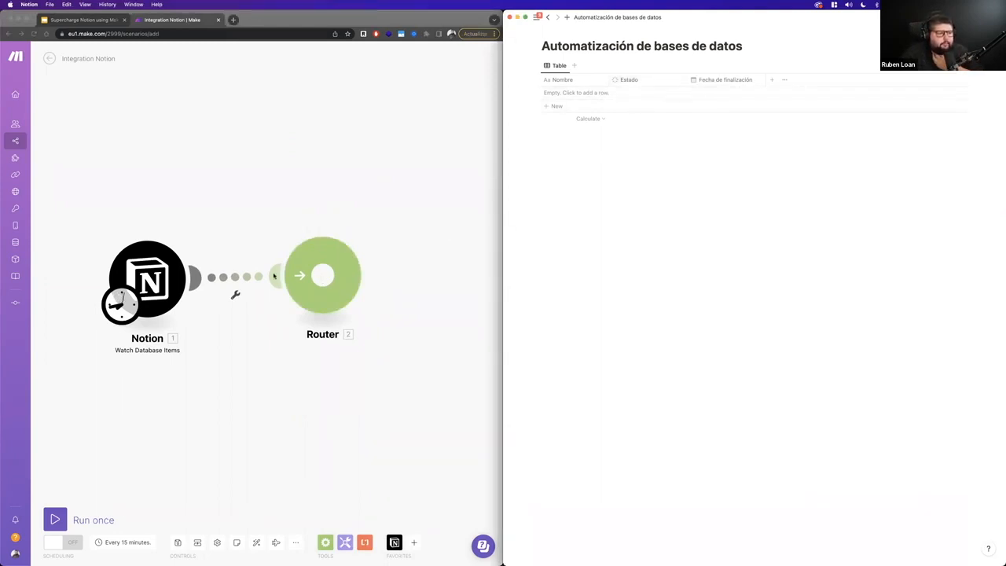
{"action": "left_click", "coordinate": [557, 106]}
{"action": "left_click", "coordinate": [647, 94]}
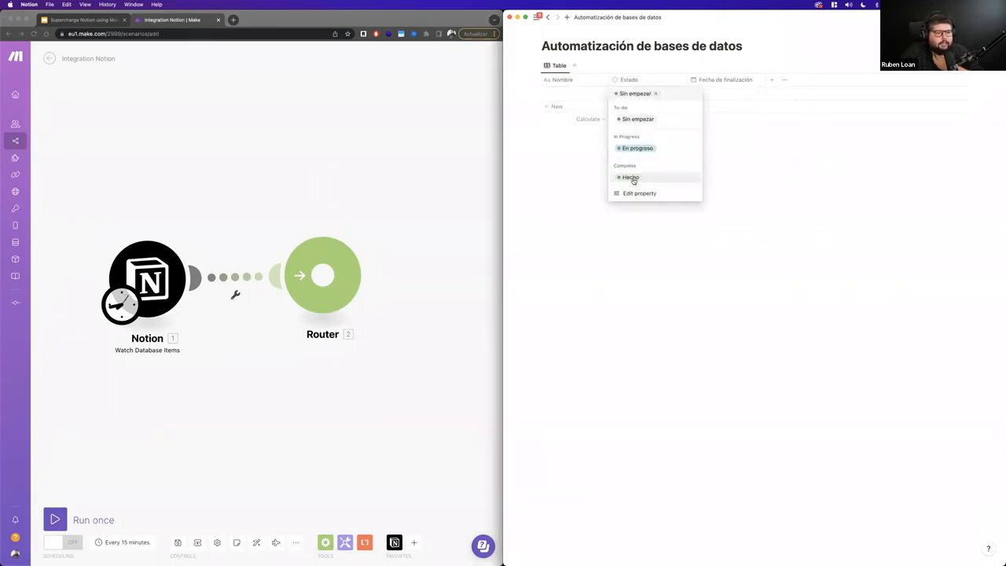
{"action": "left_click", "coordinate": [633, 180]}
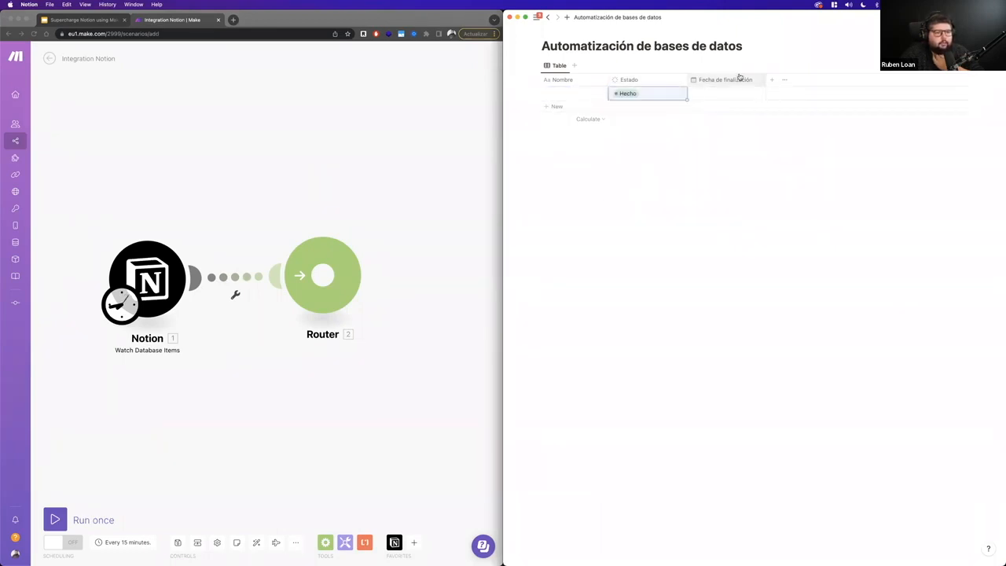
{"action": "left_click", "coordinate": [628, 95]}
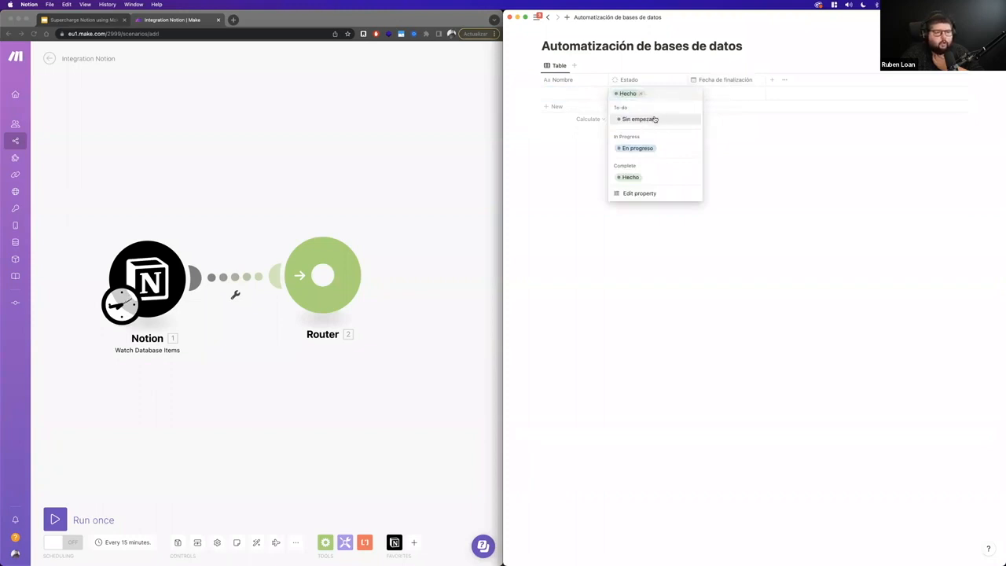
{"action": "left_click", "coordinate": [637, 119]}
{"action": "left_click", "coordinate": [640, 95]}
{"action": "left_click", "coordinate": [636, 147]}
{"action": "left_click", "coordinate": [661, 170]}
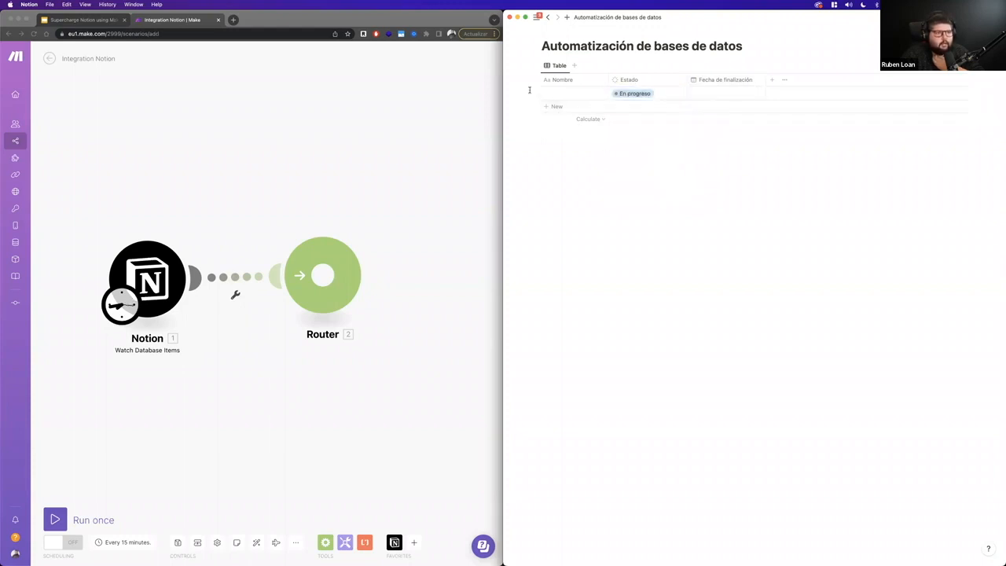
Delete the "En progreso" row from the Notion database table
{"action": "left_click_drag", "start_coordinate": [527, 90], "coordinate": [579, 99]}
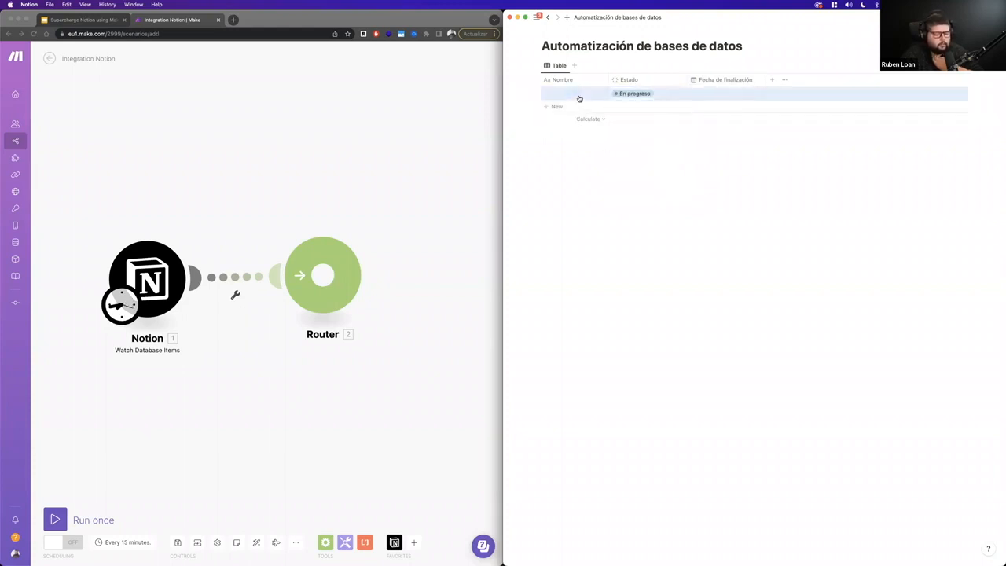
{"action": "key", "text": "BackSpace"}
In Make, rearrange the Router and trigger modules and give the Router two outgoing routes
{"action": "left_click", "coordinate": [320, 274]}
{"action": "mouse_move", "coordinate": [333, 279]}
{"action": "left_mouse_down"}
{"action": "mouse_move", "coordinate": [295, 282]}
{"action": "mouse_move", "coordinate": [317, 285]}
{"action": "left_mouse_up"}
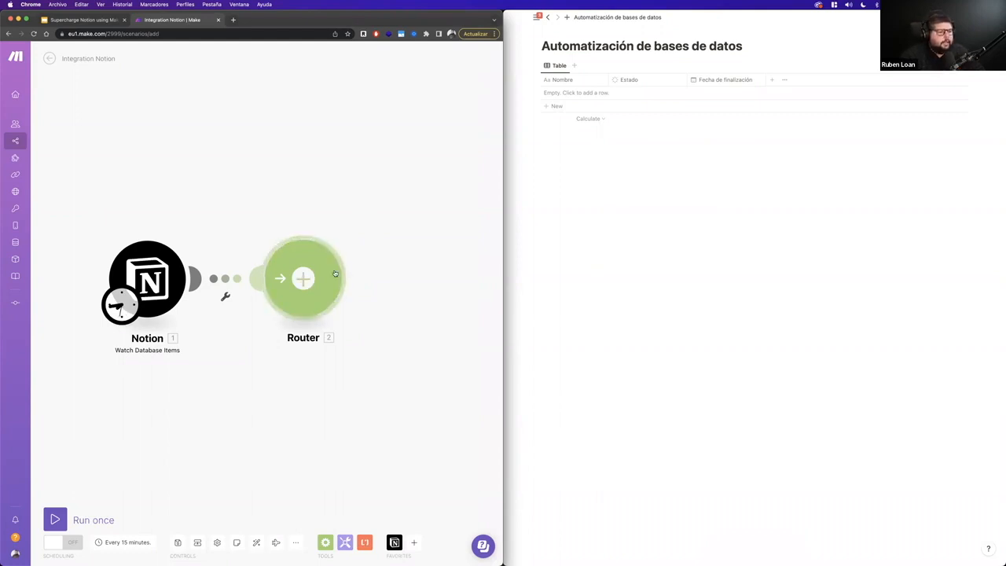
{"action": "left_click_drag", "start_coordinate": [146, 291], "coordinate": [119, 283]}
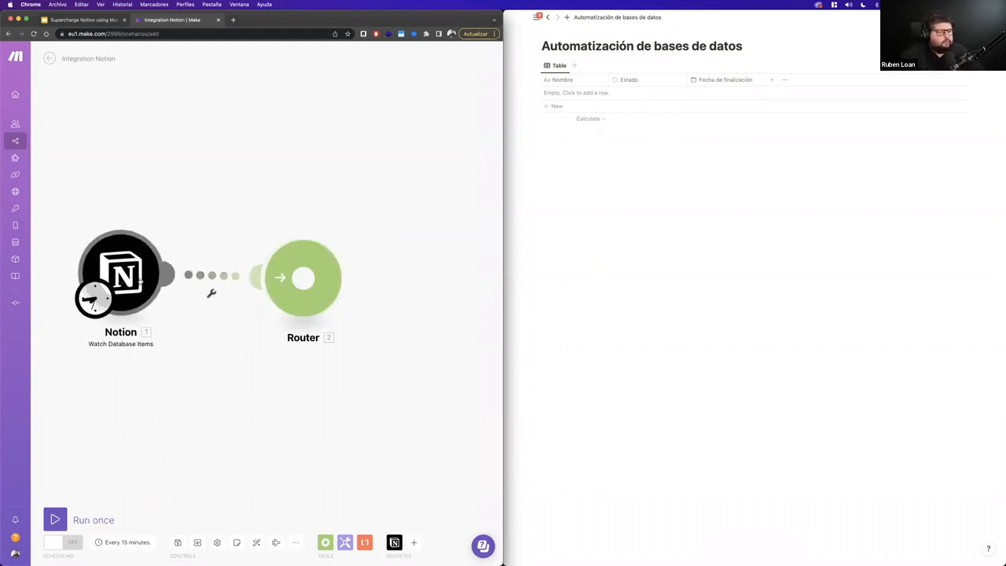
{"action": "left_click", "coordinate": [322, 273]}
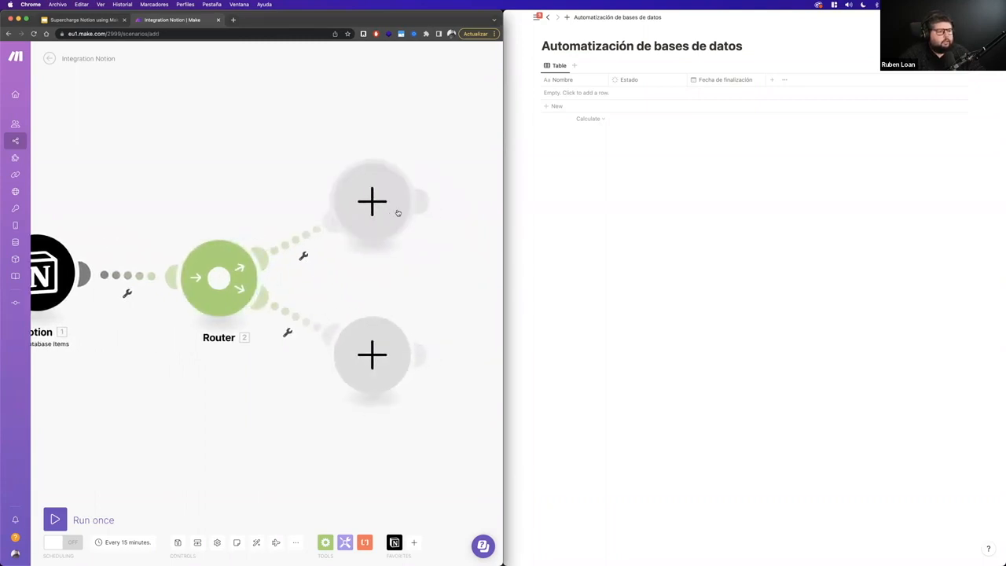
Add a Notion "Update a Database Item" module to the Router's upper route
{"action": "left_click", "coordinate": [372, 202]}
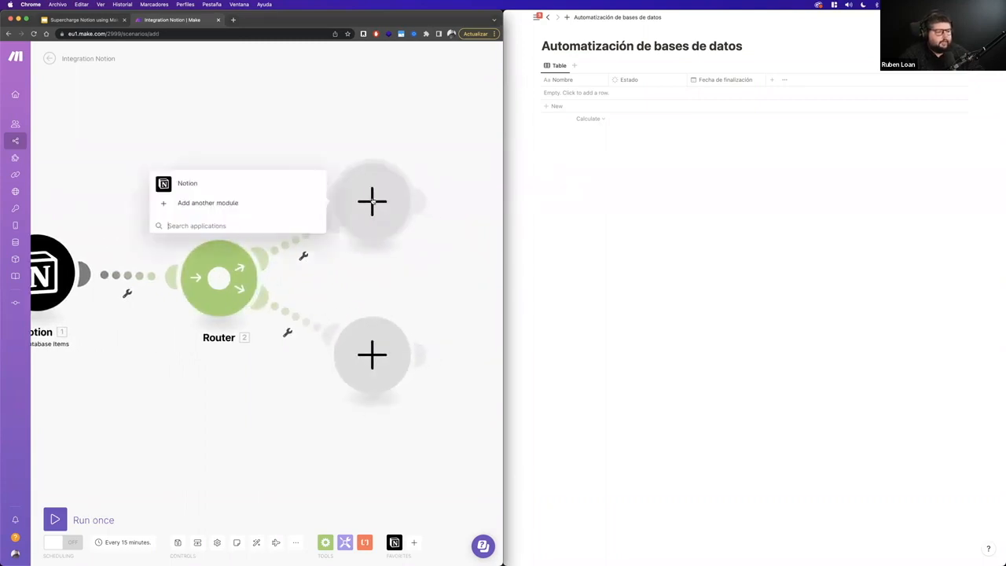
{"action": "left_click", "coordinate": [243, 185]}
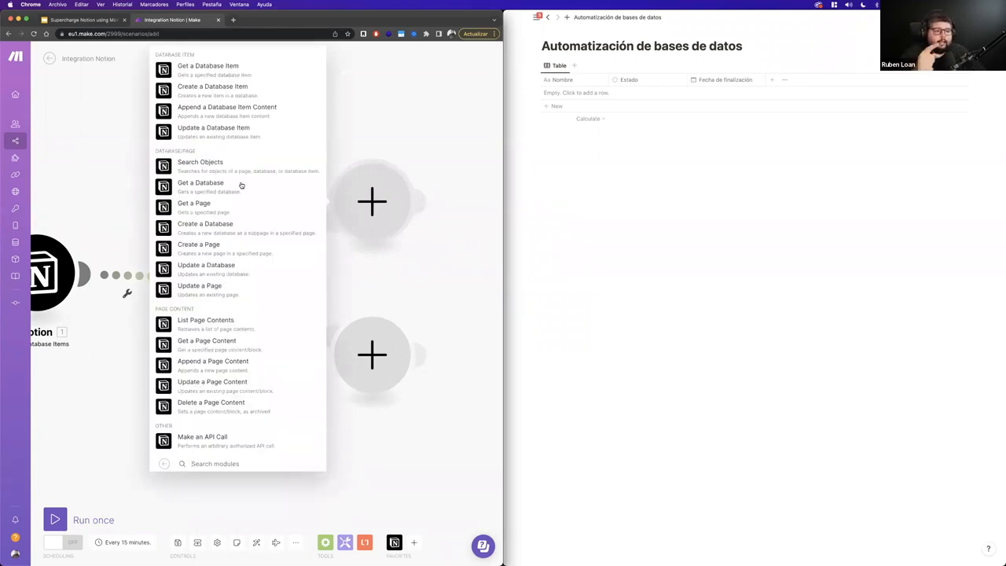
{"action": "left_click", "coordinate": [212, 129]}
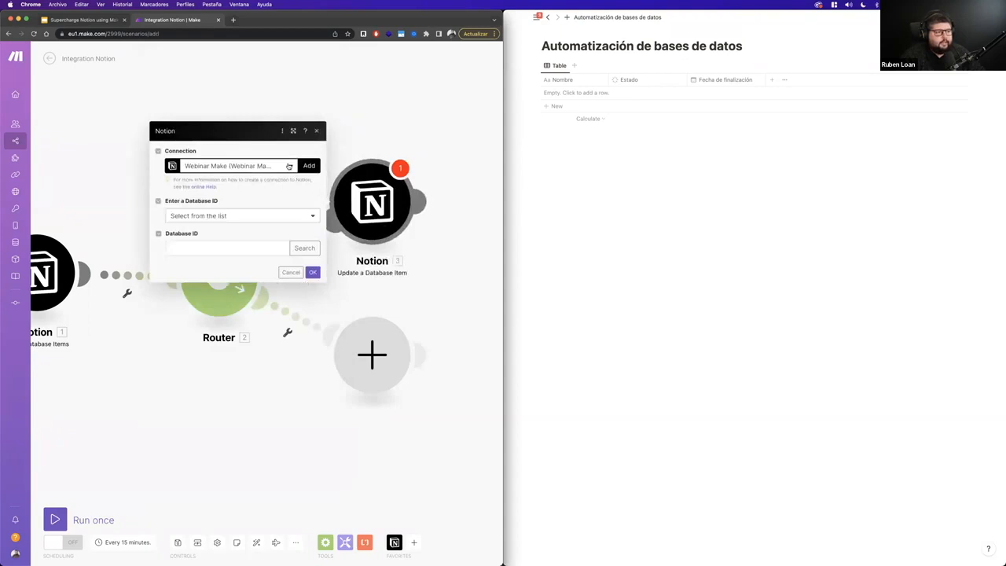
Fill the update module's database ID by searching for "Automatización de bases de datos"
{"action": "left_click", "coordinate": [304, 248]}
{"action": "right_click", "coordinate": [366, 250]}
{"action": "left_click", "coordinate": [393, 308]}
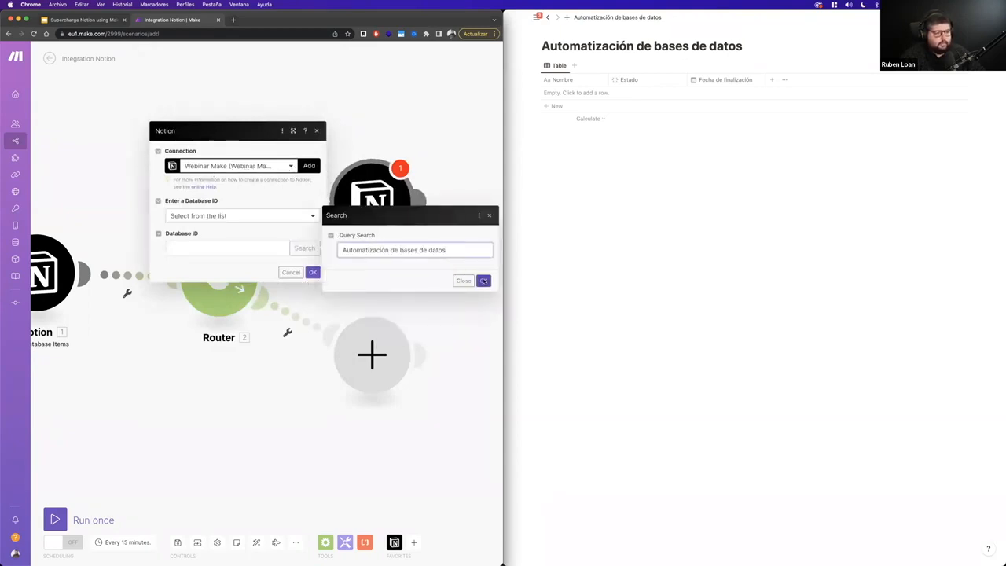
{"action": "left_click", "coordinate": [483, 280]}
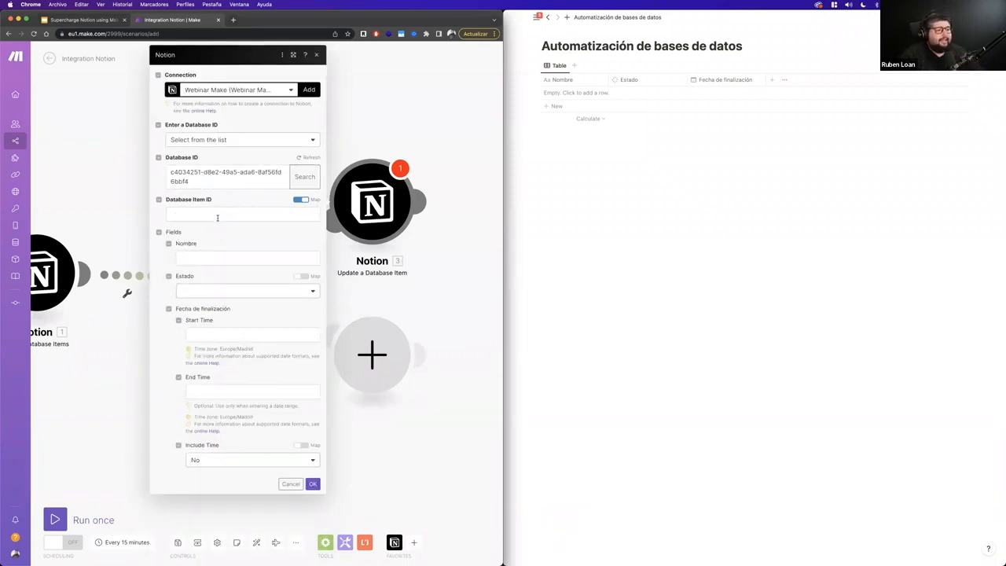
Map the update module's Database Item ID to the trigger's Database Item ID
{"action": "left_click", "coordinate": [197, 214]}
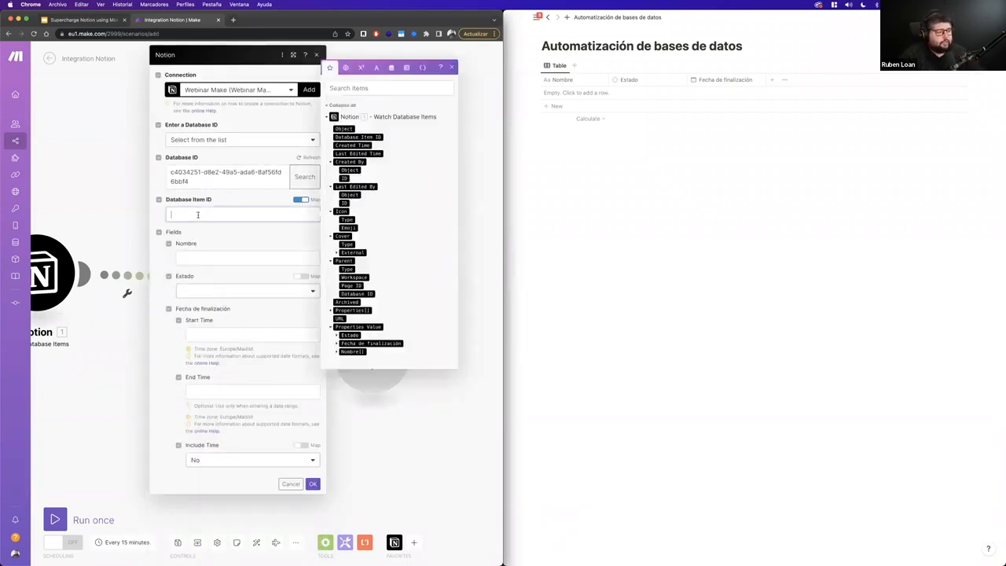
{"action": "left_click", "coordinate": [357, 137]}
{"action": "left_click", "coordinate": [249, 233]}
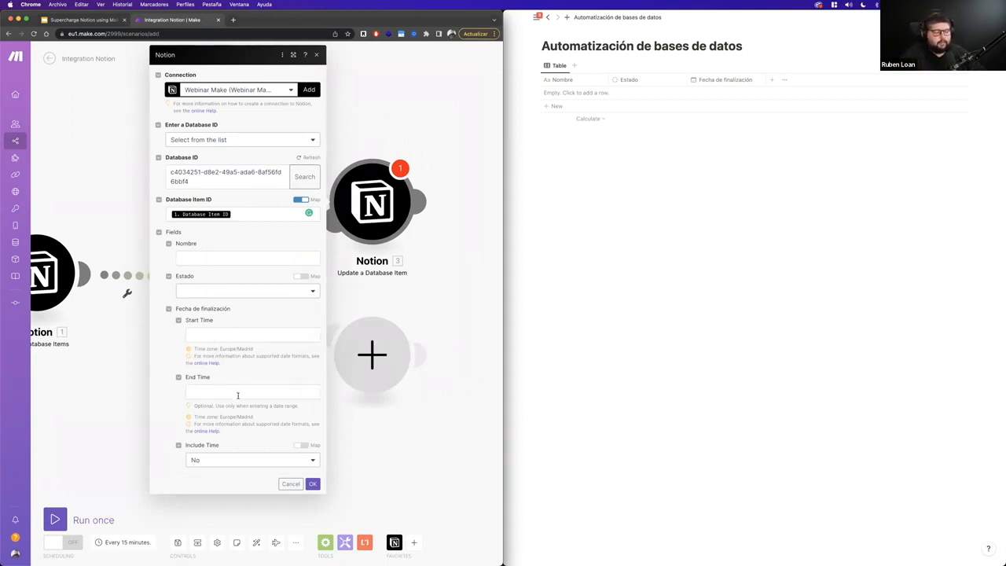
Set the start time of Fecha de finalización to the "now" date variable
{"action": "left_click", "coordinate": [202, 334]}
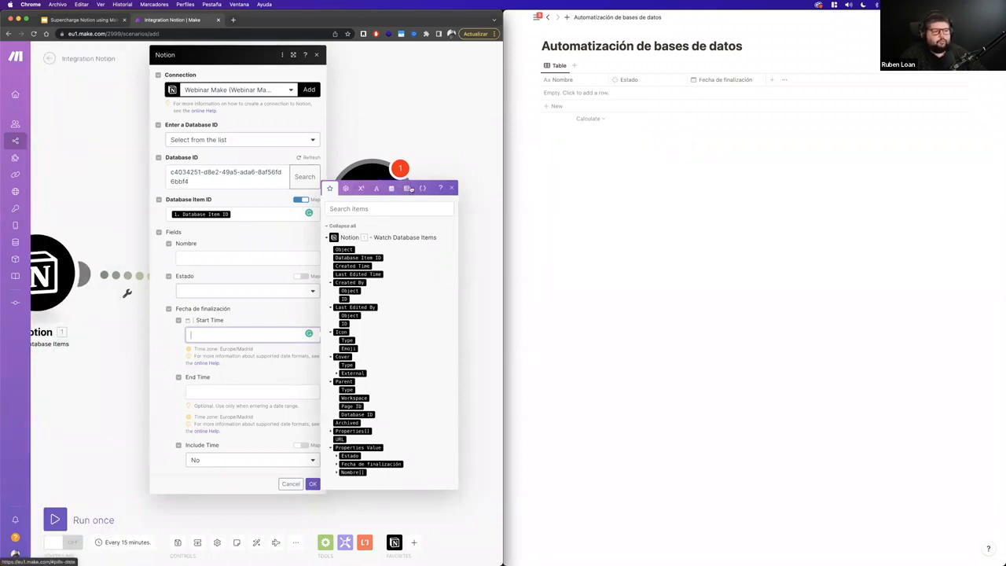
{"action": "left_click", "coordinate": [351, 188]}
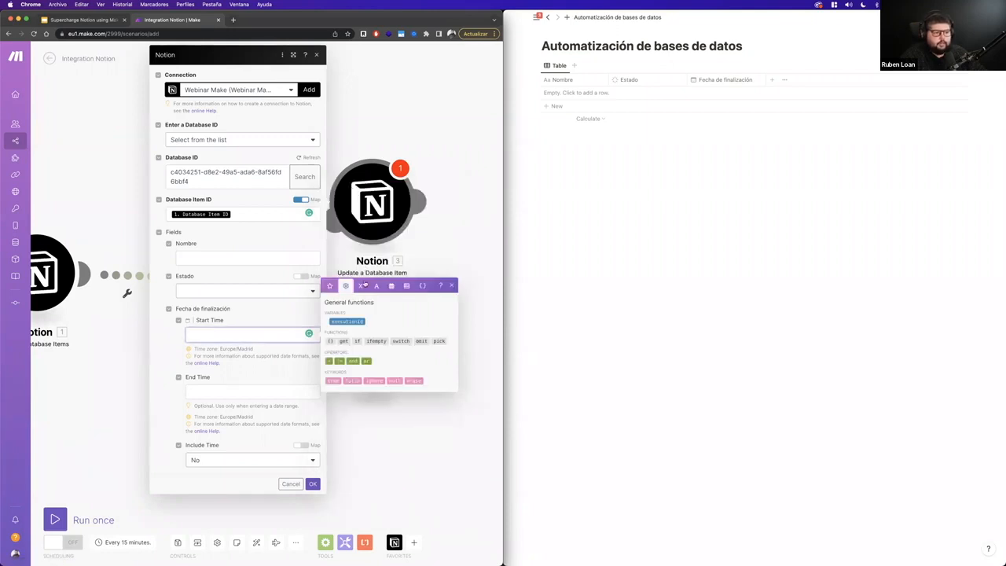
{"action": "left_click", "coordinate": [390, 288]}
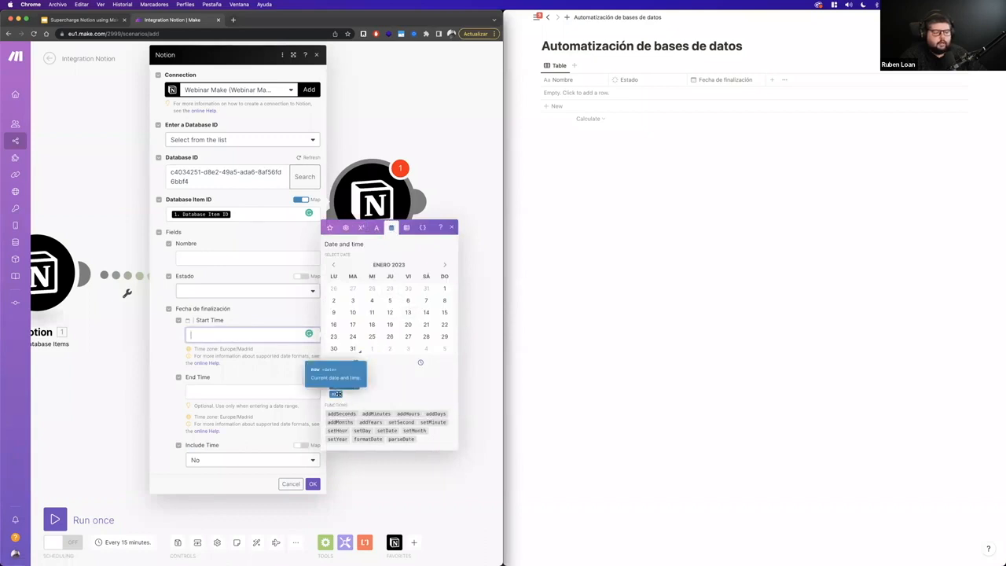
{"action": "left_click", "coordinate": [336, 393]}
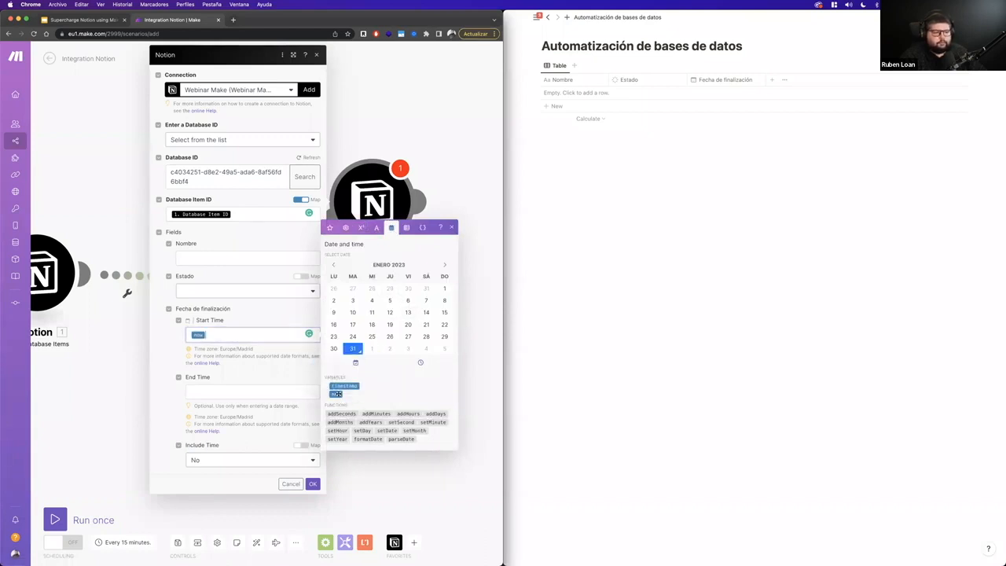
{"action": "left_click", "coordinate": [166, 350]}
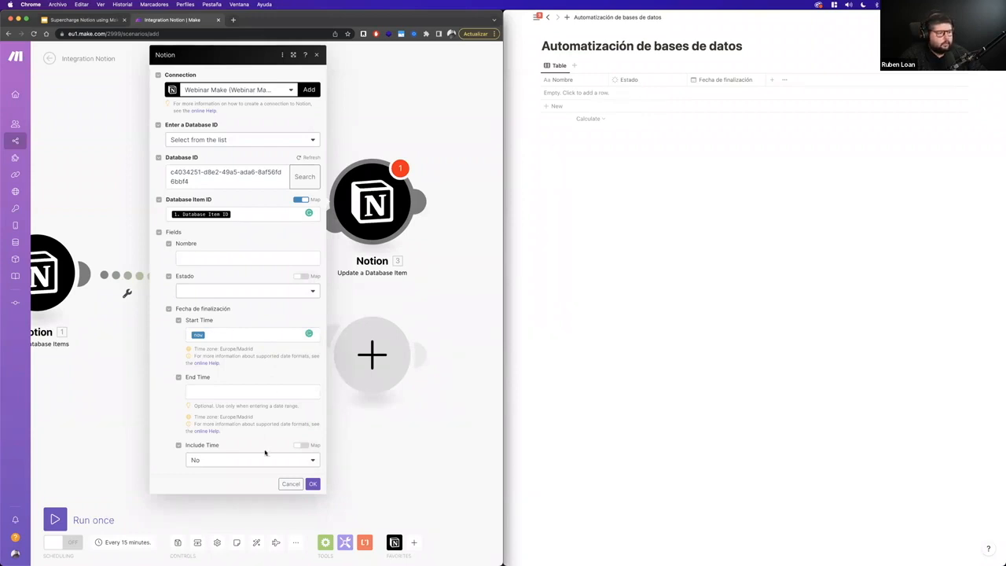
Set Include Time to Yes for Fecha de finalización and save the update module's settings
{"action": "left_click", "coordinate": [303, 463]}
{"action": "left_click", "coordinate": [211, 486]}
{"action": "left_click", "coordinate": [312, 482]}
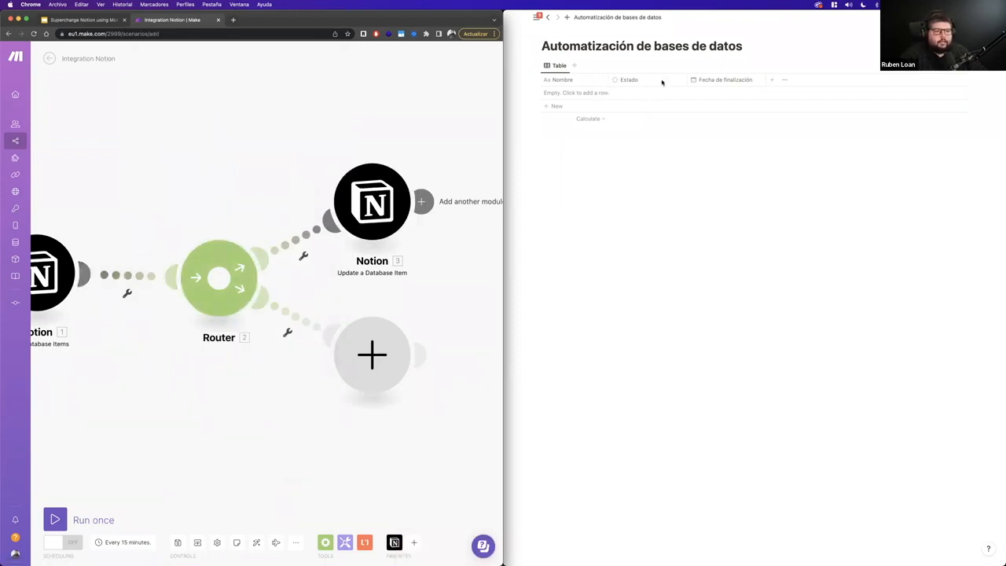
In Notion, add a test row to the database with Estado set to En progreso
{"action": "left_click", "coordinate": [597, 94]}
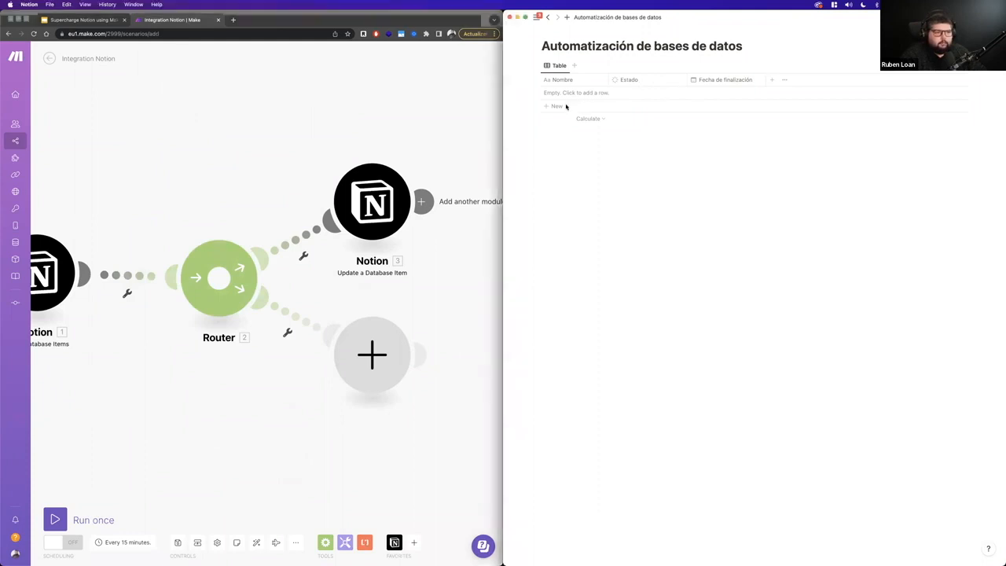
{"action": "left_click", "coordinate": [644, 94]}
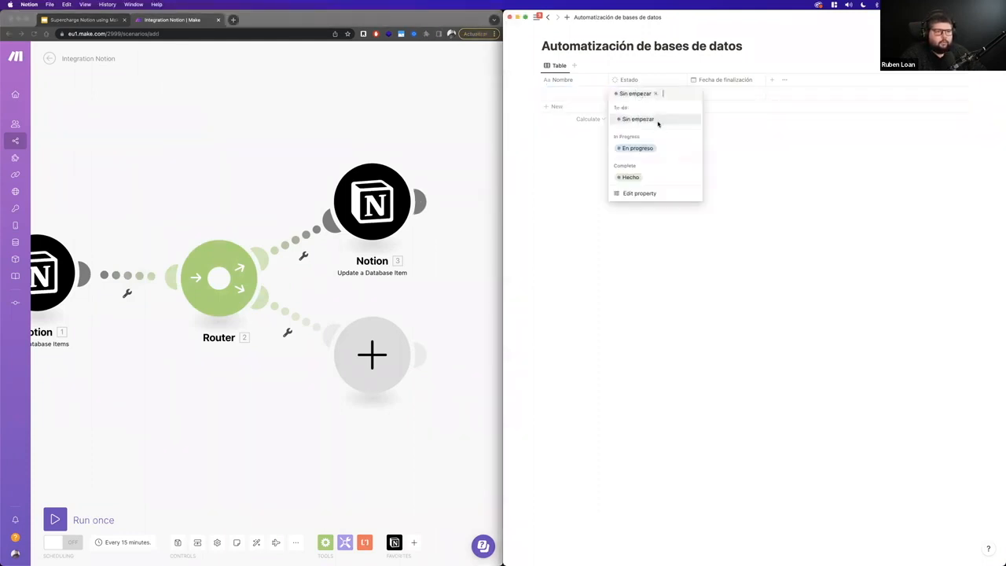
{"action": "left_click", "coordinate": [627, 146]}
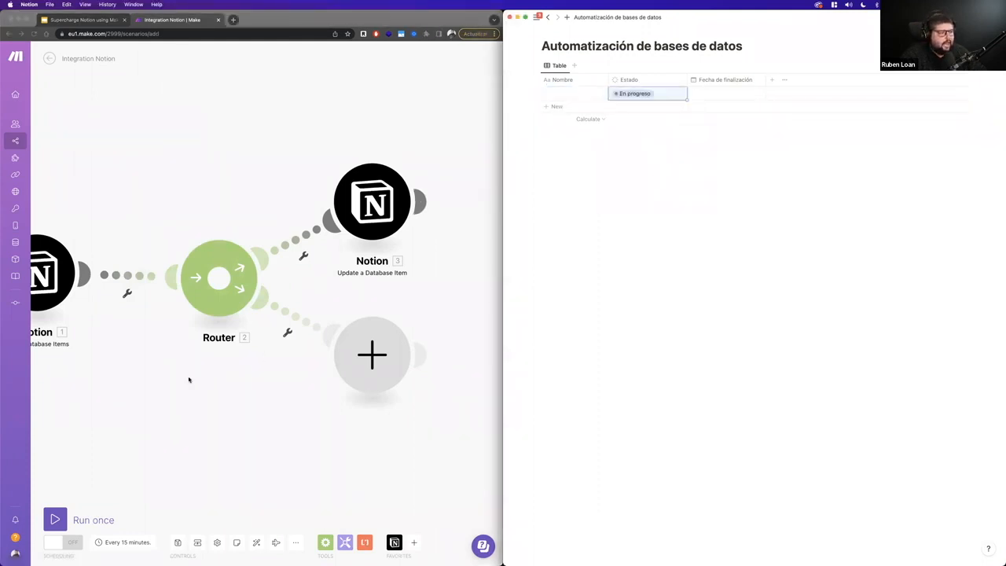
In Make, run the scenario once to test the date update
{"action": "left_click", "coordinate": [188, 380]}
{"action": "left_click", "coordinate": [55, 519]}
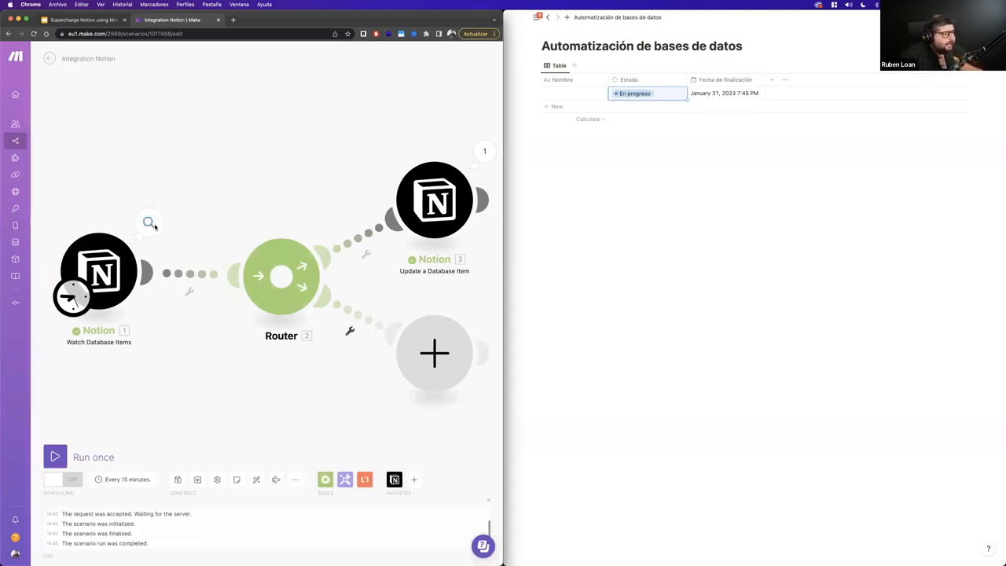
In Notion, delete the test row from the database and return to the Make scenario
{"action": "left_click", "coordinate": [641, 94]}
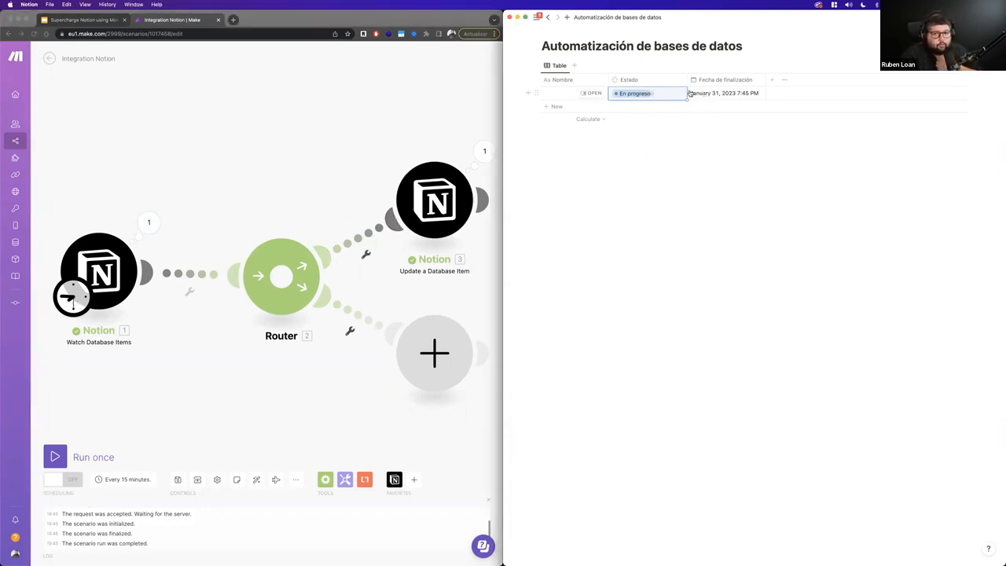
{"action": "left_click_drag", "start_coordinate": [518, 88], "coordinate": [590, 94]}
{"action": "key", "text": "BackSpace"}
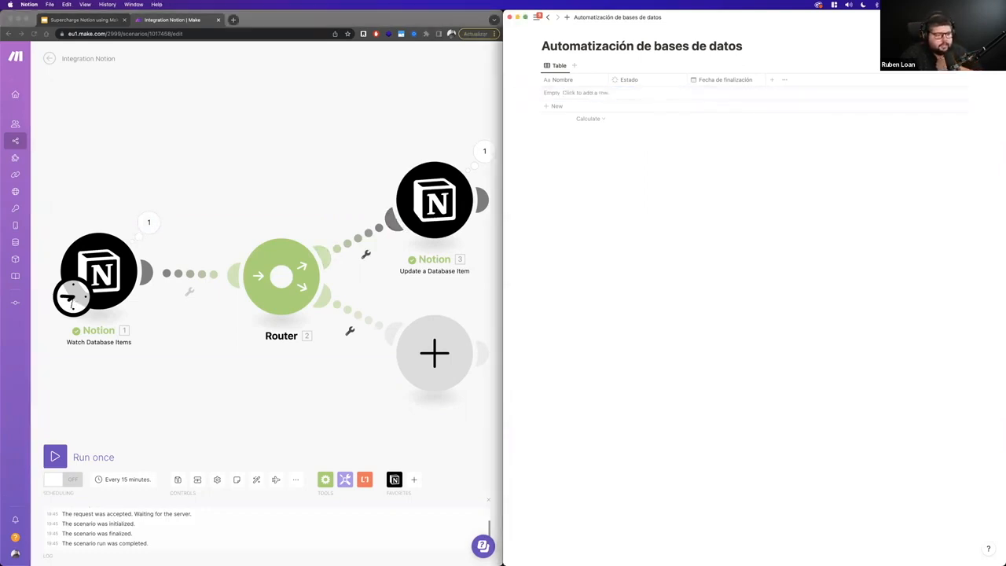
{"action": "left_click", "coordinate": [307, 203]}
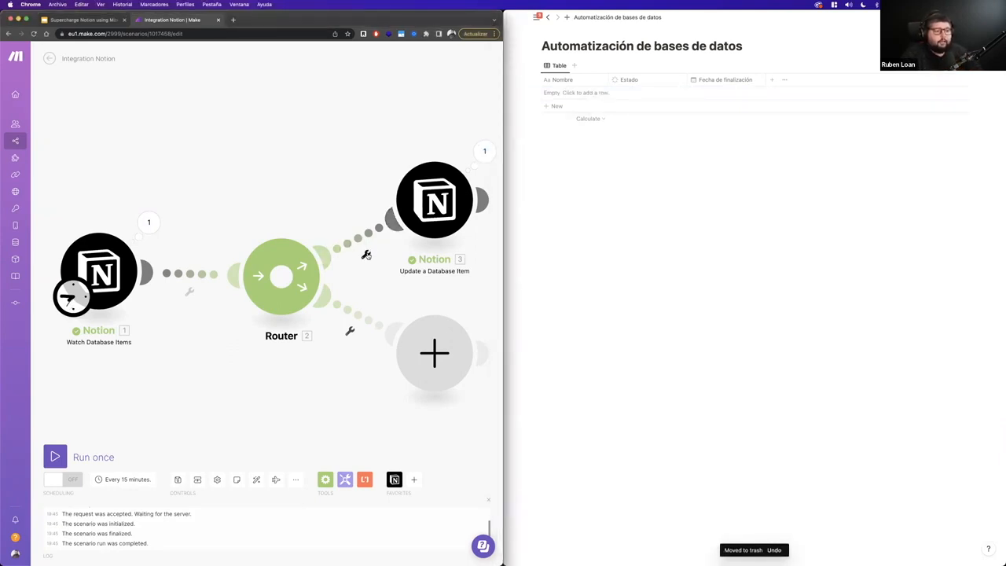
Set up a filter on the route from the Router to Update a Database Item, requiring the Estado Name to contain "Hecho"
{"action": "left_click", "coordinate": [366, 255]}
{"action": "left_click", "coordinate": [375, 272]}
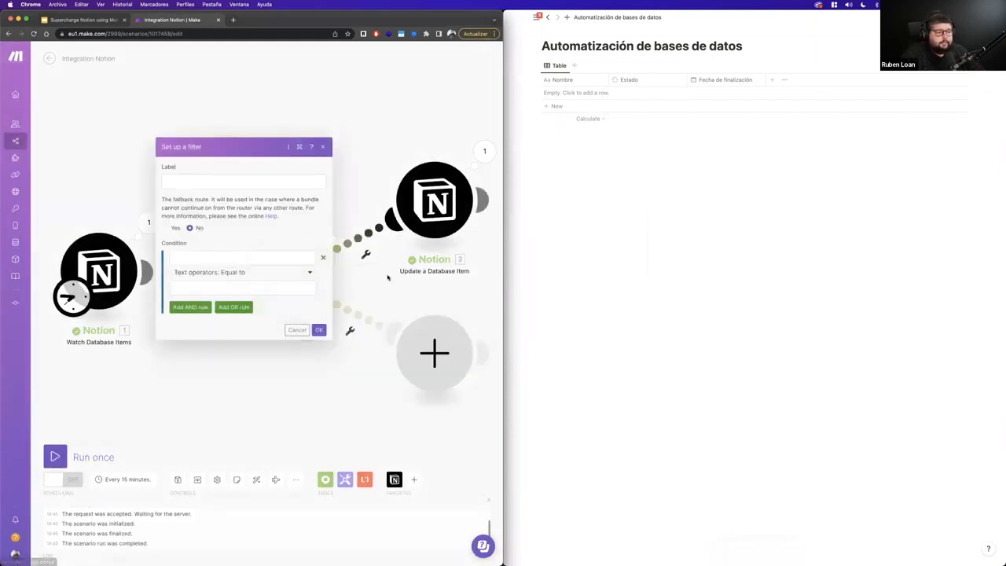
{"action": "left_click", "coordinate": [195, 258]}
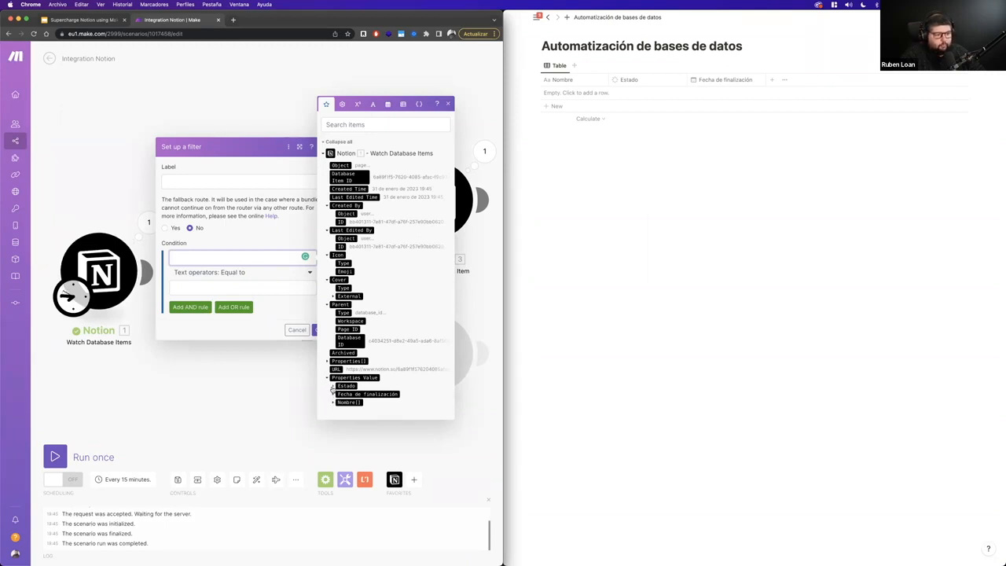
{"action": "left_click", "coordinate": [332, 386]}
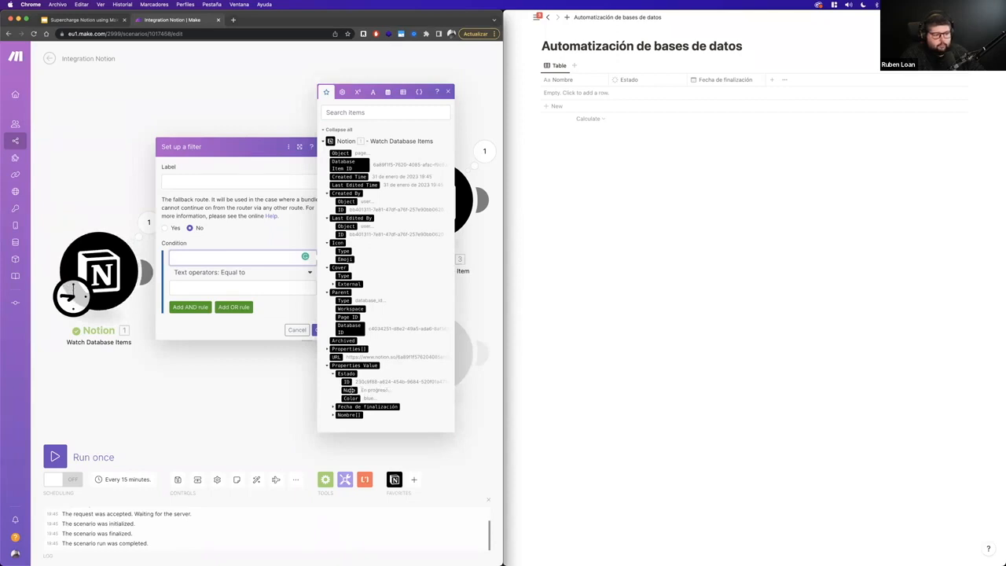
{"action": "left_click", "coordinate": [348, 390]}
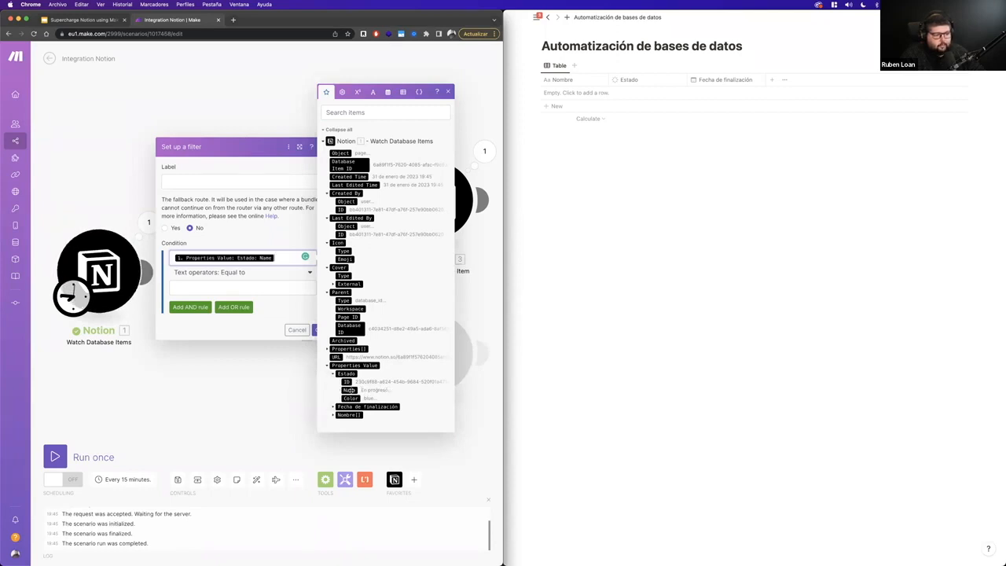
{"action": "left_click", "coordinate": [256, 273]}
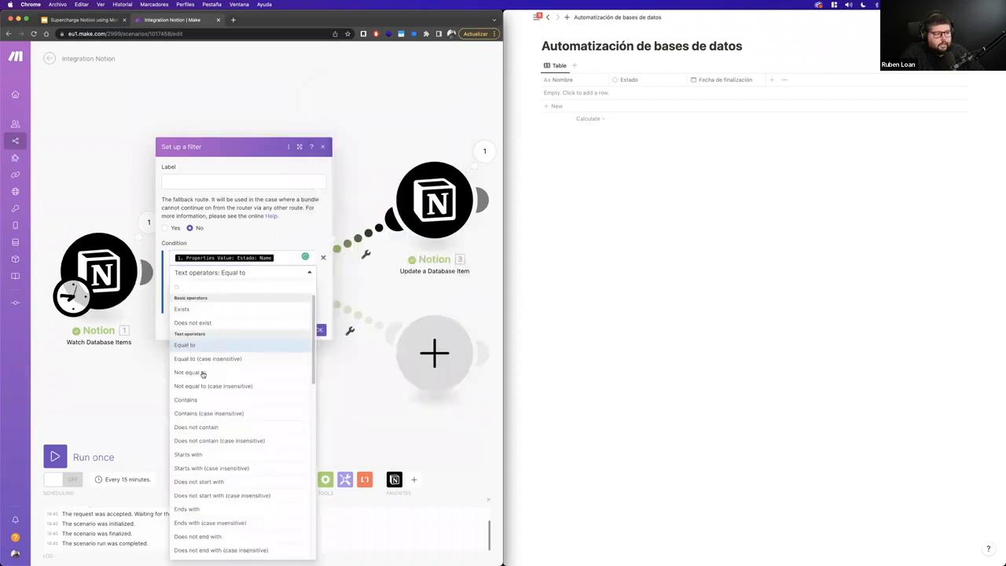
{"action": "left_click", "coordinate": [209, 401]}
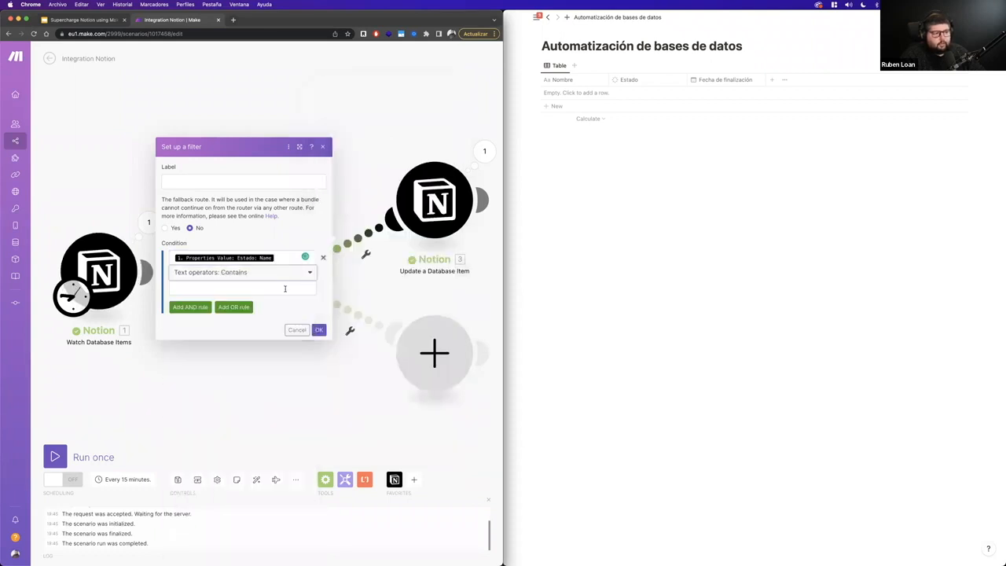
{"action": "left_click", "coordinate": [285, 289]}
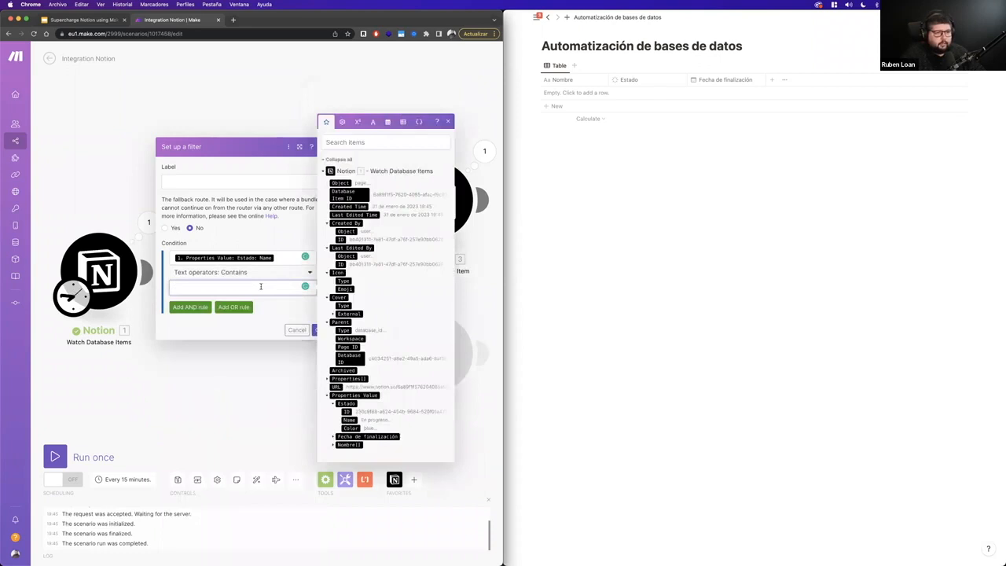
{"action": "type", "text": "Hecho"}
{"action": "left_click", "coordinate": [279, 307]}
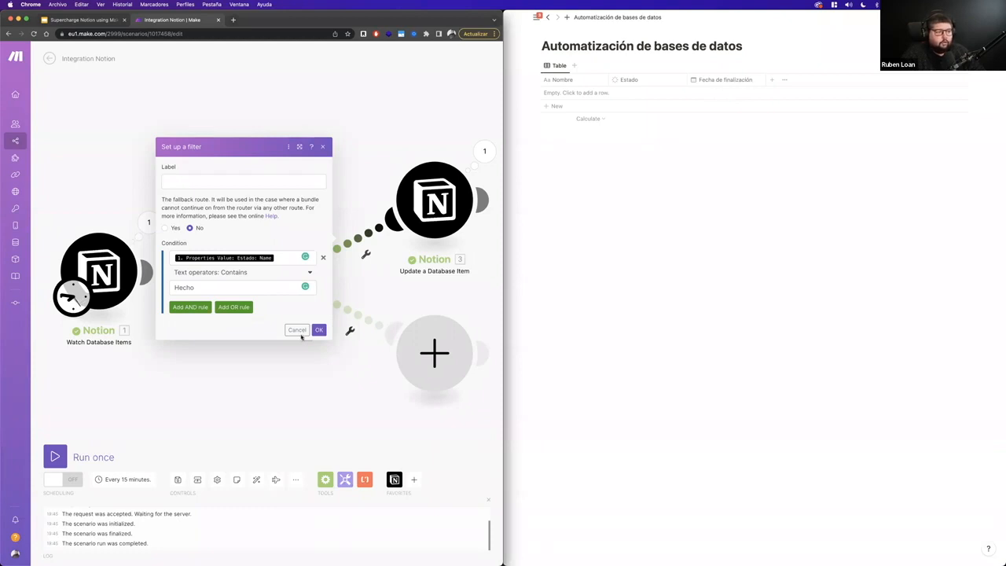
Add an AND rule requiring that the Fecha de finalización Start does not exist, and save the filter
{"action": "left_click", "coordinate": [190, 308]}
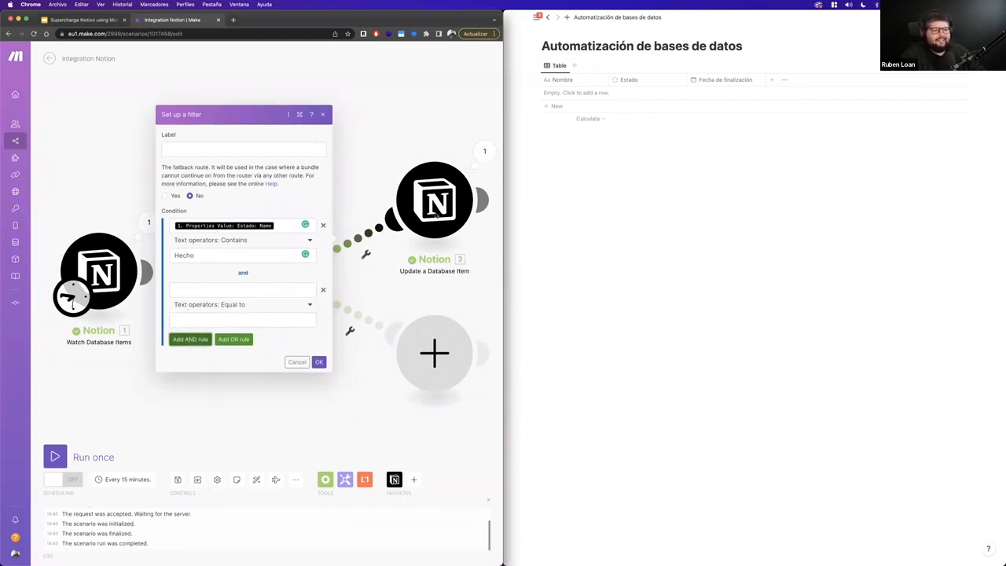
{"action": "left_click", "coordinate": [198, 289]}
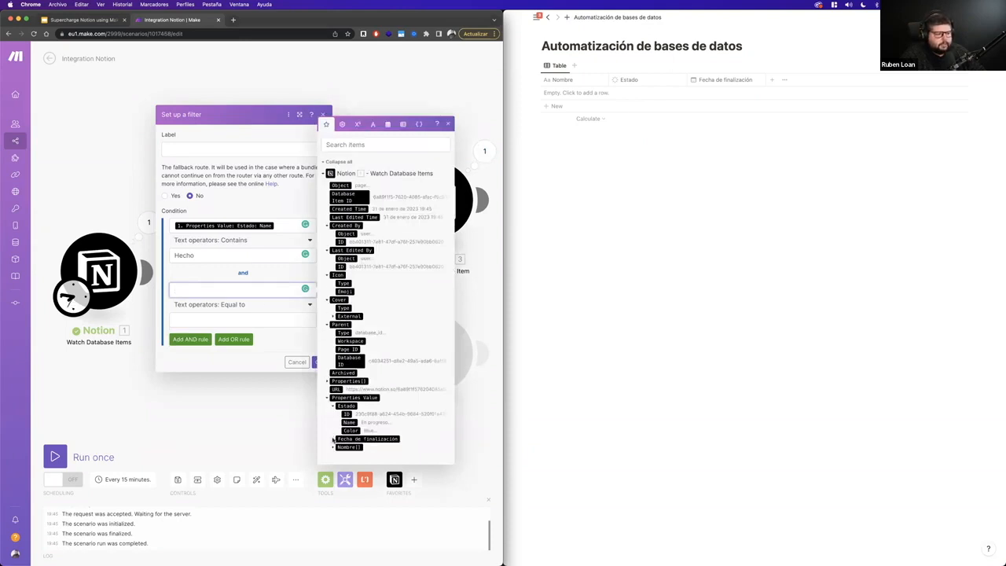
{"action": "left_click", "coordinate": [332, 439]}
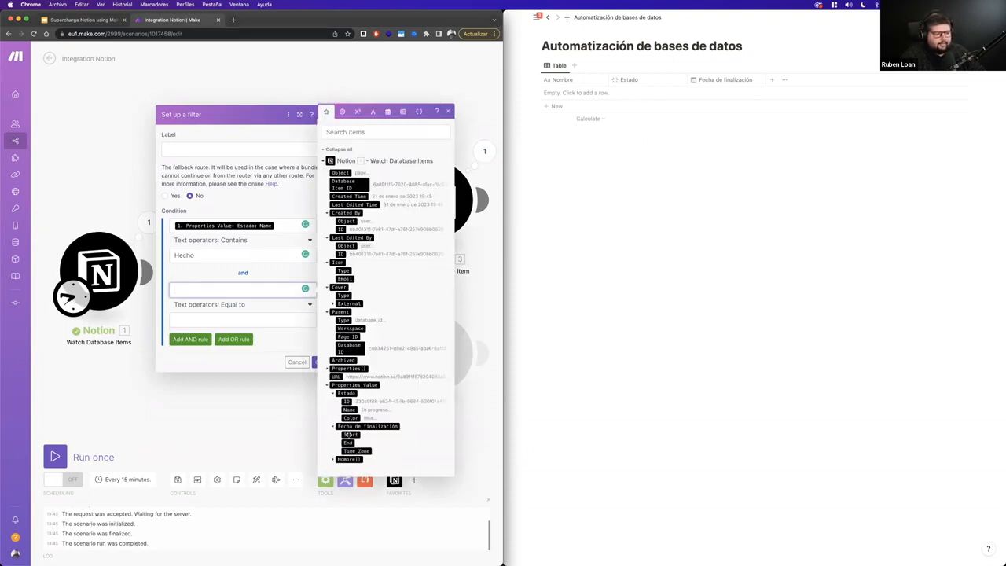
{"action": "left_click", "coordinate": [351, 434]}
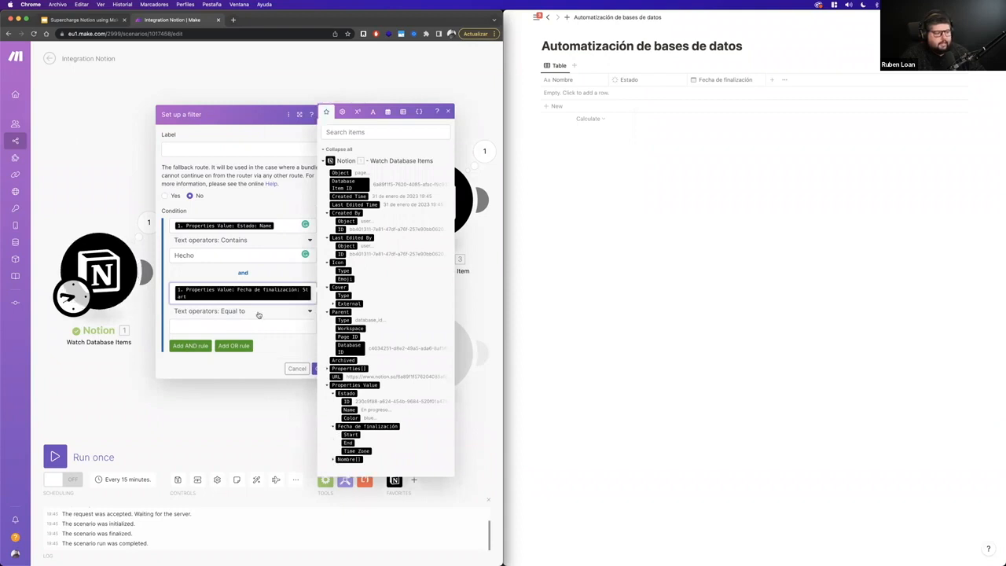
{"action": "left_click", "coordinate": [243, 312]}
{"action": "left_click", "coordinate": [198, 365]}
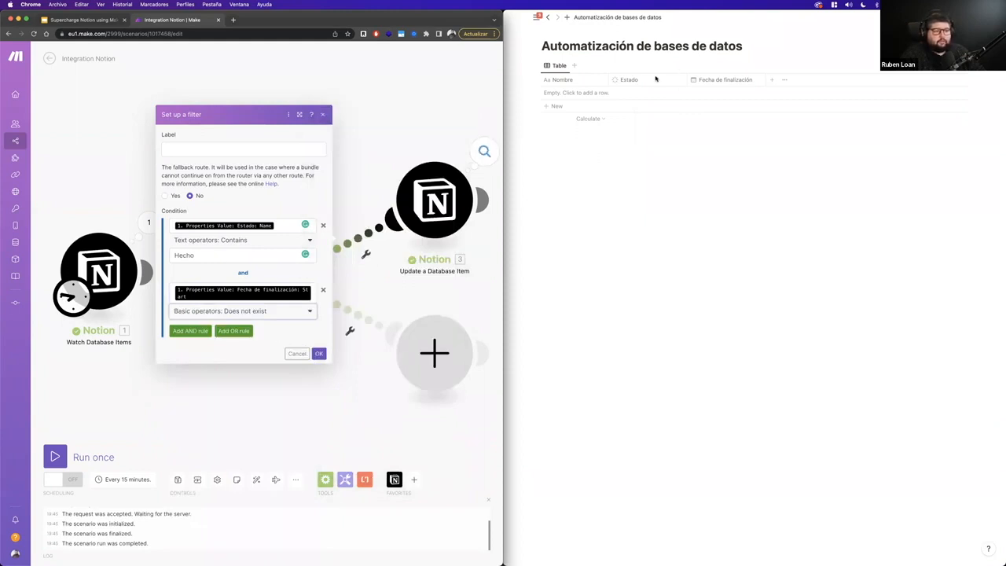
{"action": "left_click", "coordinate": [319, 354]}
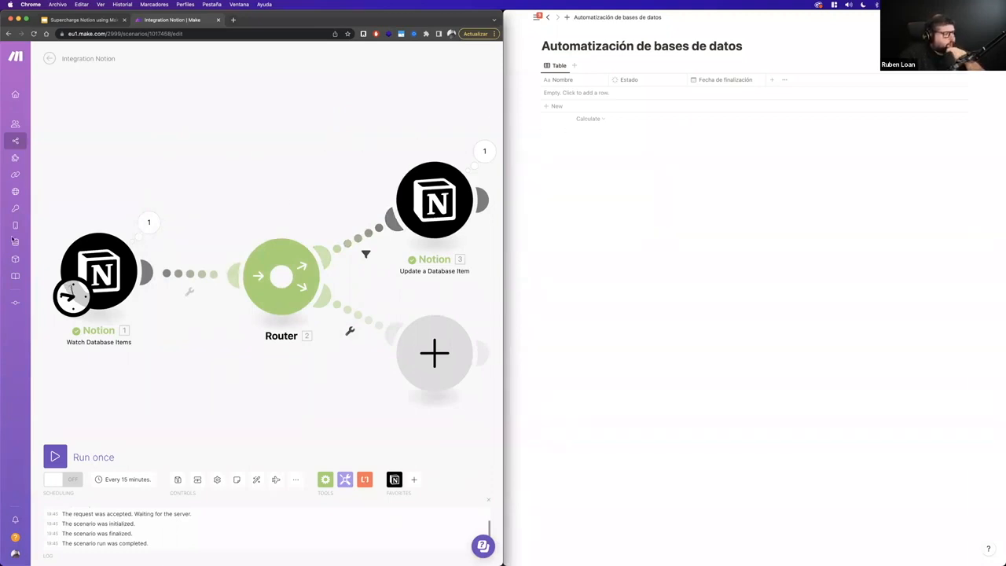
In Notion, add a test row with Estado set to Hecho, and run the Make scenario once
{"action": "left_click", "coordinate": [554, 107]}
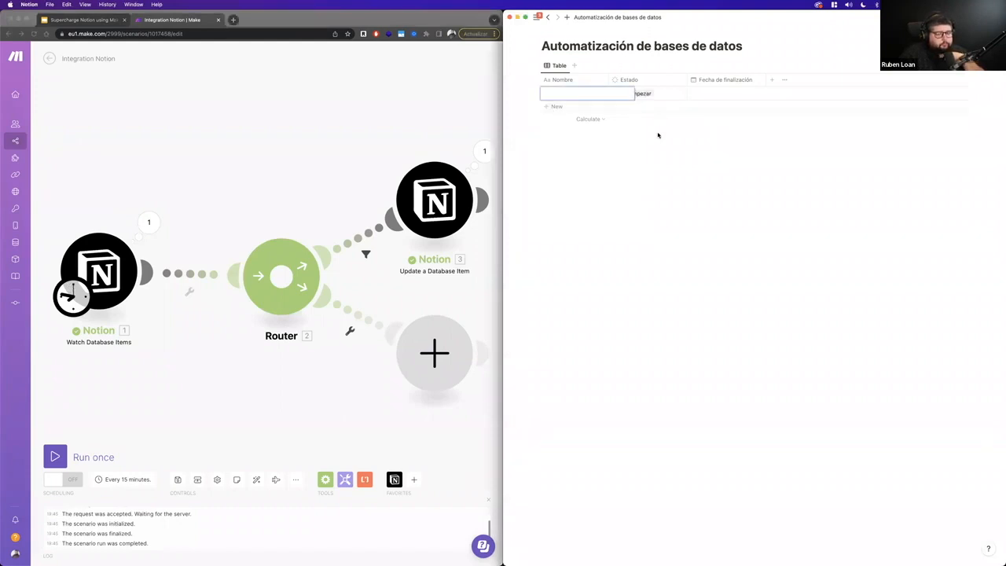
{"action": "left_click", "coordinate": [639, 93]}
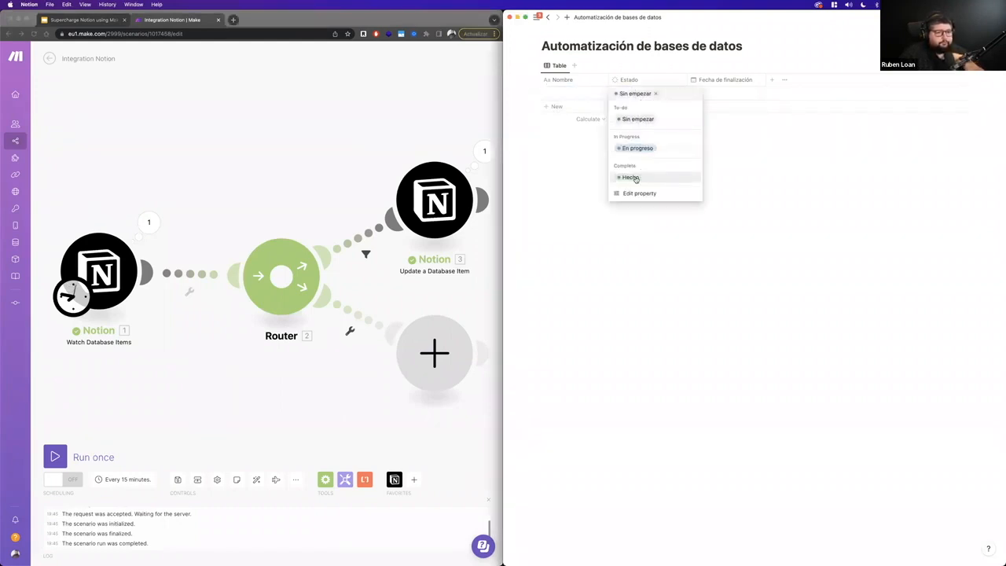
{"action": "left_click", "coordinate": [635, 178]}
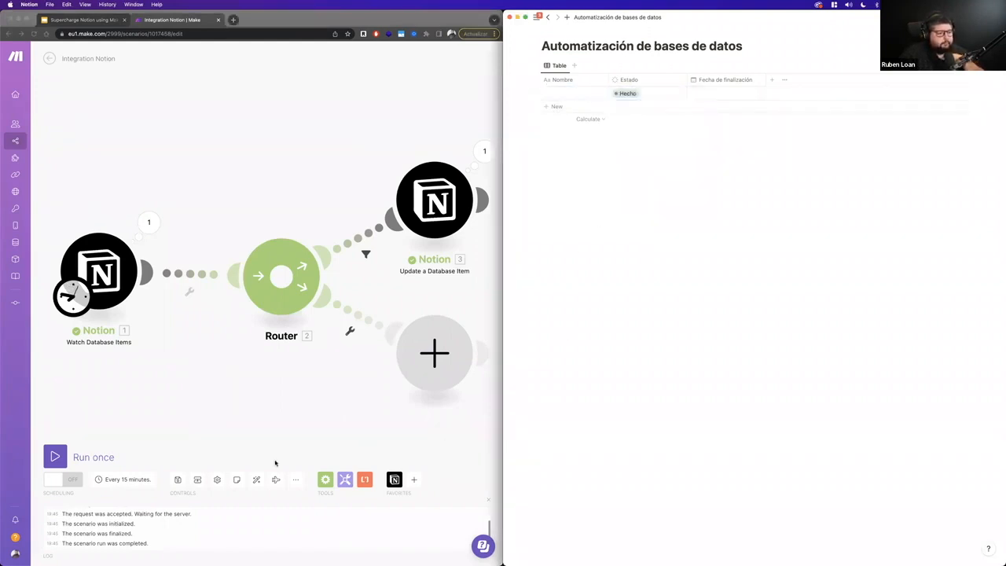
{"action": "left_click", "coordinate": [55, 457]}
{"action": "left_click", "coordinate": [55, 458]}
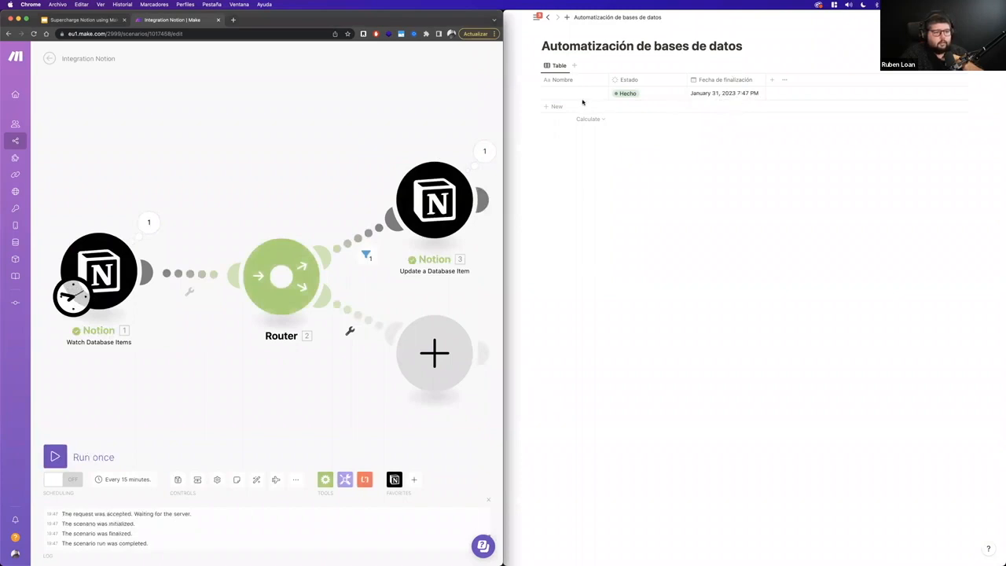
In Notion, replace the test row with a new one whose Estado is En progreso
{"action": "left_click", "coordinate": [528, 95]}
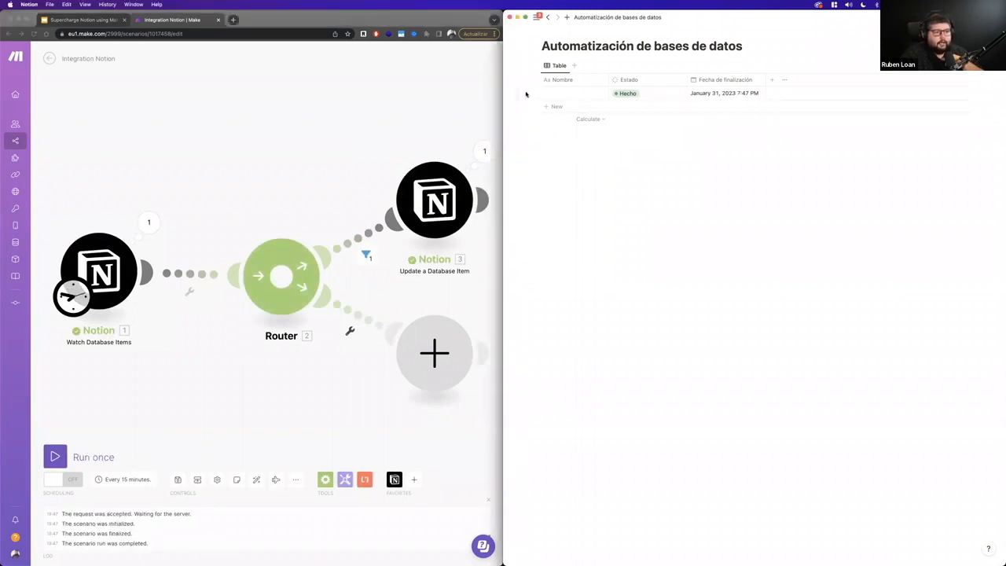
{"action": "key", "text": "BackSpace"}
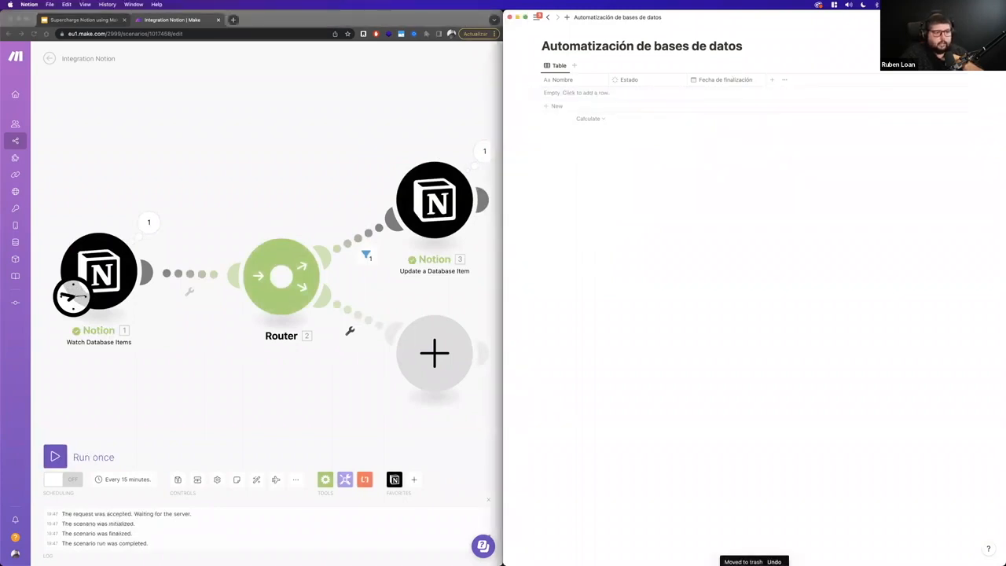
{"action": "left_click", "coordinate": [569, 109]}
{"action": "left_click", "coordinate": [649, 97]}
{"action": "left_click", "coordinate": [649, 97]}
{"action": "left_click", "coordinate": [643, 148]}
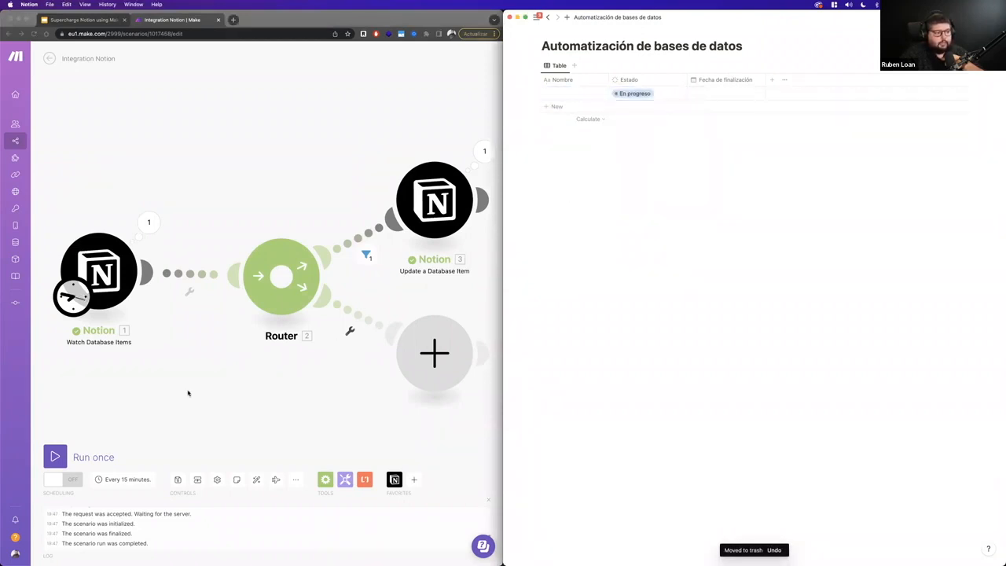
In Make, run the scenario once and inspect how the filter evaluated the En progreso row
{"action": "left_click", "coordinate": [55, 454]}
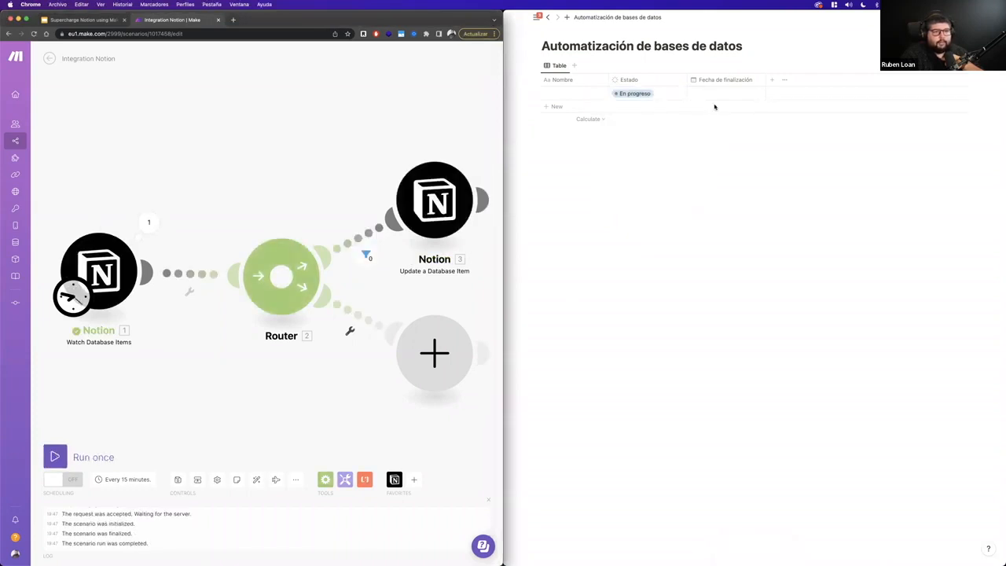
{"action": "left_click", "coordinate": [366, 255]}
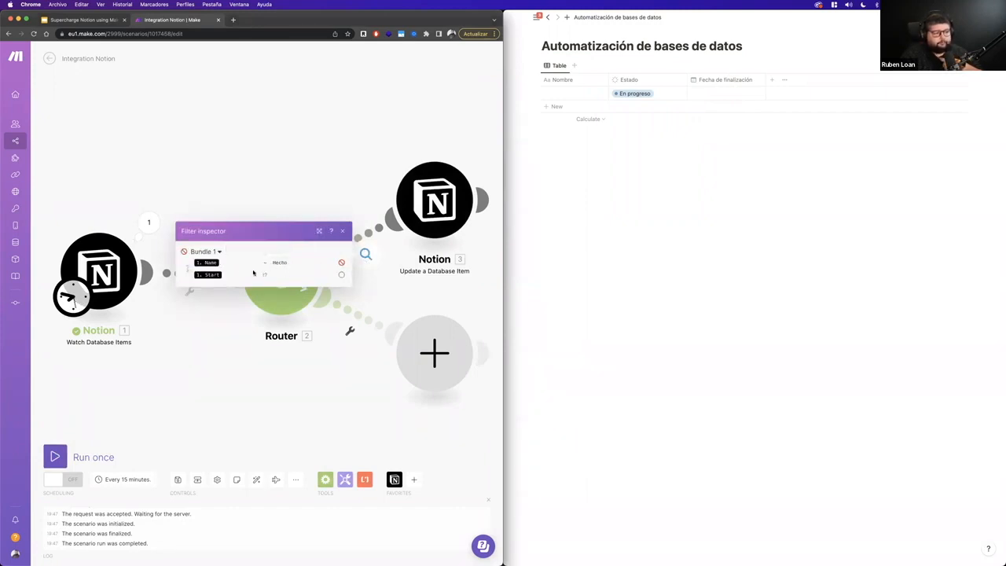
{"action": "left_click", "coordinate": [343, 232]}
In Notion, replace the test row with one set to Hecho and a Fecha de finalización of January 31, 2023
{"action": "left_click", "coordinate": [630, 95]}
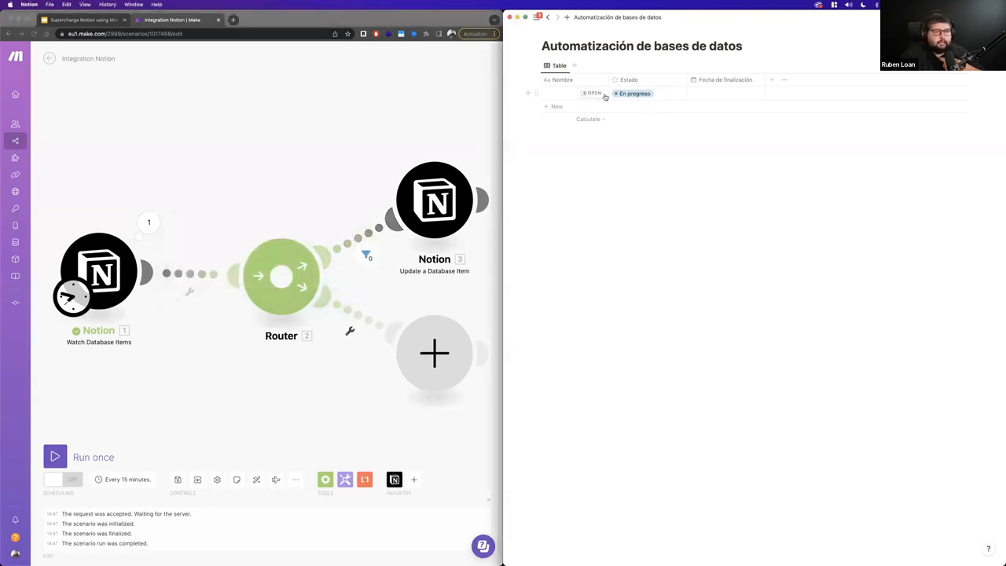
{"action": "left_click_drag", "start_coordinate": [517, 90], "coordinate": [562, 95]}
{"action": "key", "text": "Delete"}
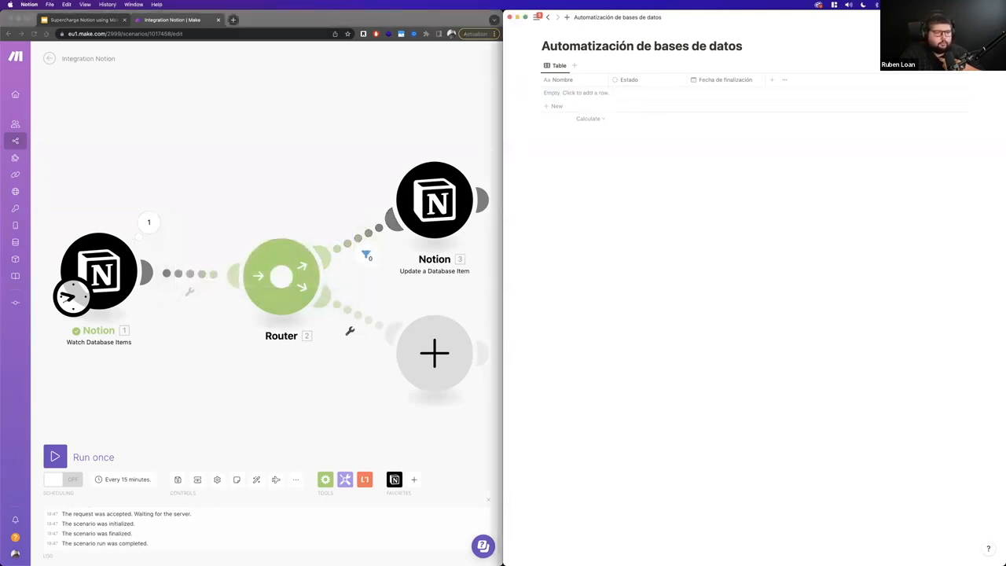
{"action": "left_click", "coordinate": [570, 106]}
{"action": "left_click", "coordinate": [647, 95]}
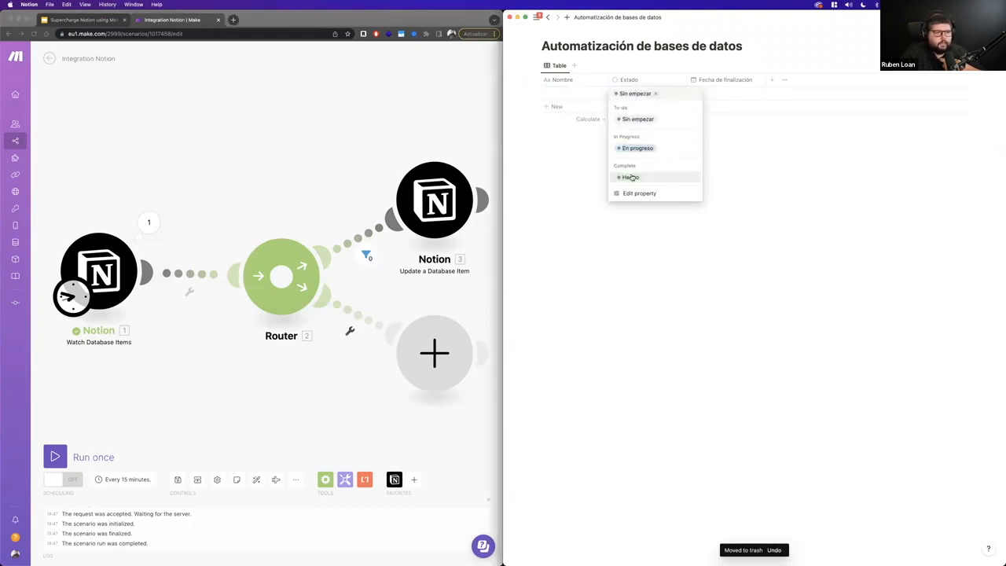
{"action": "left_click", "coordinate": [636, 177]}
{"action": "left_click", "coordinate": [722, 95]}
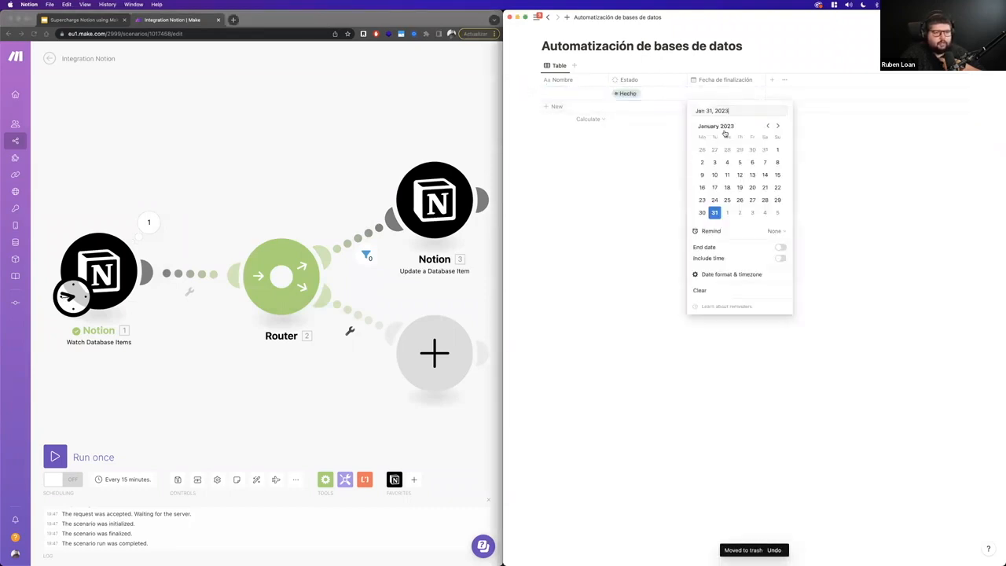
{"action": "left_click", "coordinate": [714, 212]}
{"action": "left_click", "coordinate": [866, 162]}
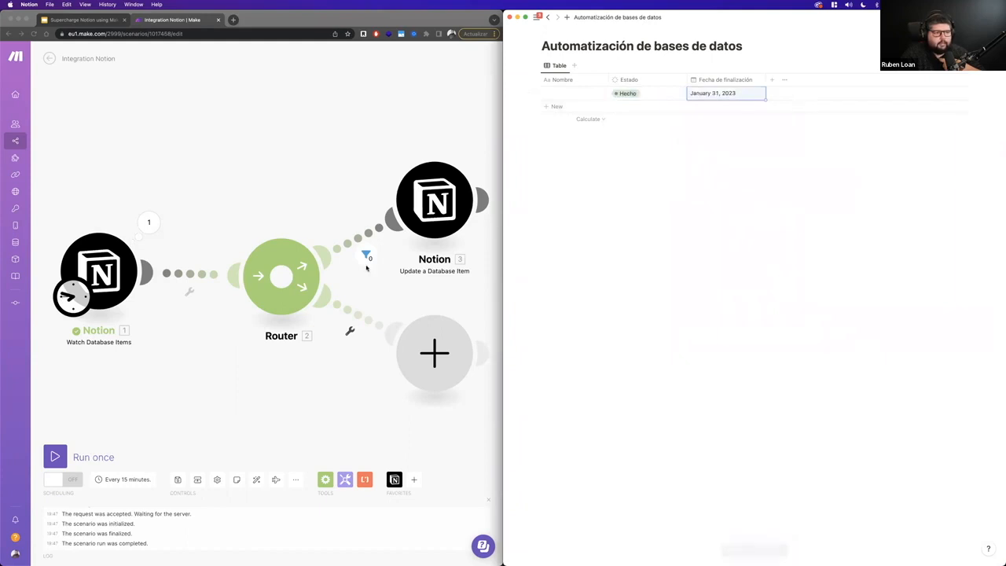
In Make, run the scenario once and inspect how the filter evaluated the Hecho row that already has a date
{"action": "left_click", "coordinate": [279, 223]}
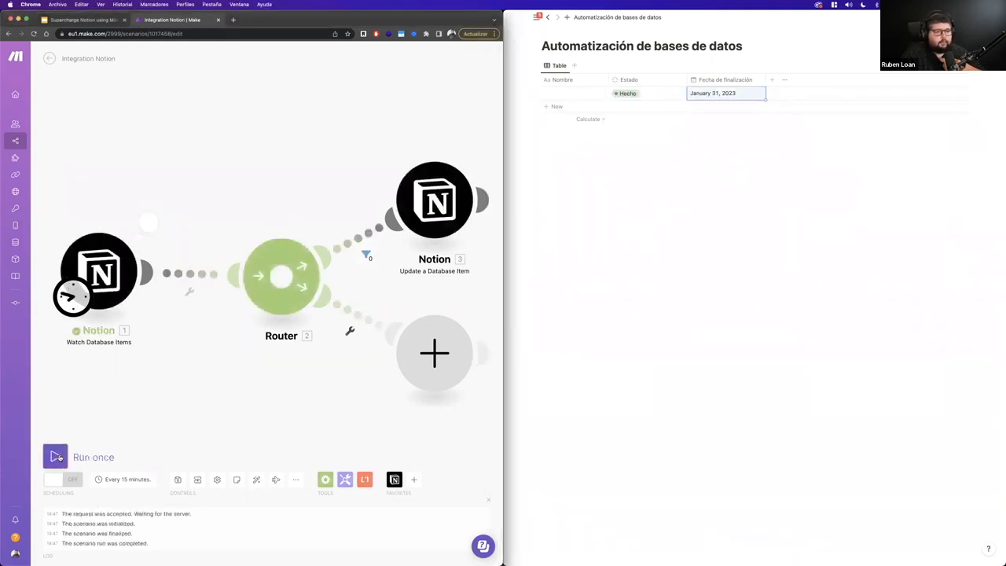
{"action": "left_click", "coordinate": [366, 256]}
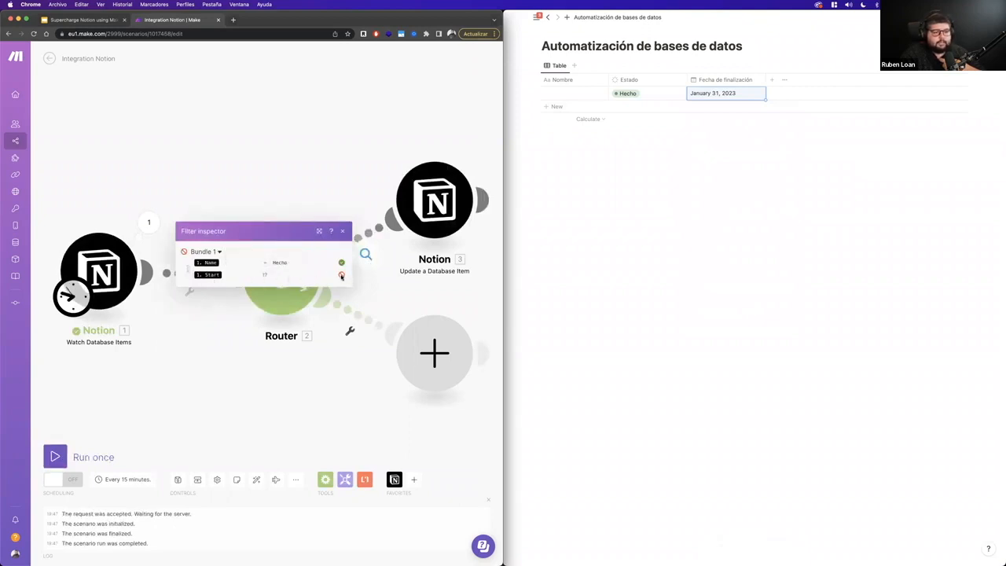
{"action": "left_click", "coordinate": [324, 192]}
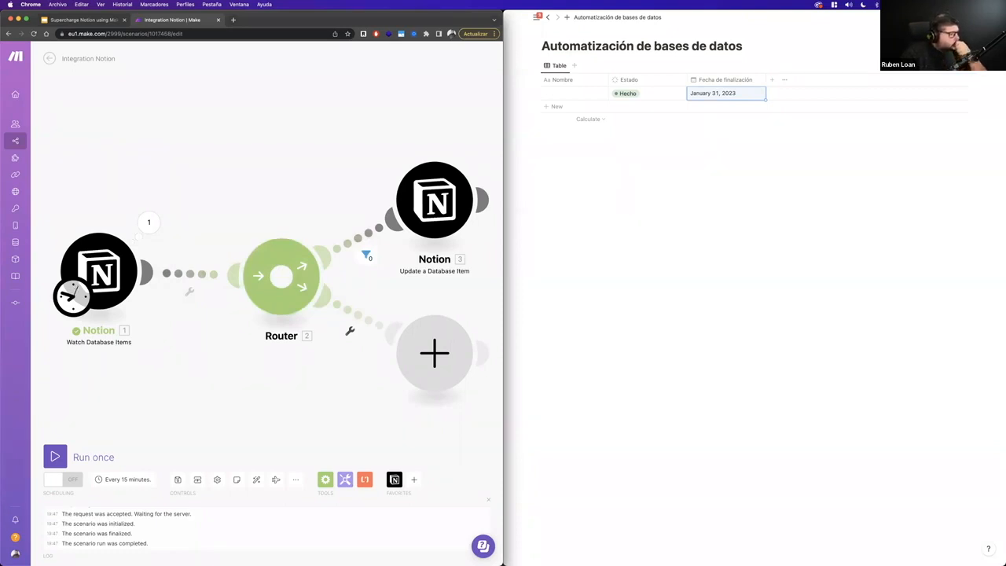
In Notion, delete the dated Hecho test row and return to the Make scenario
{"action": "left_click", "coordinate": [586, 144]}
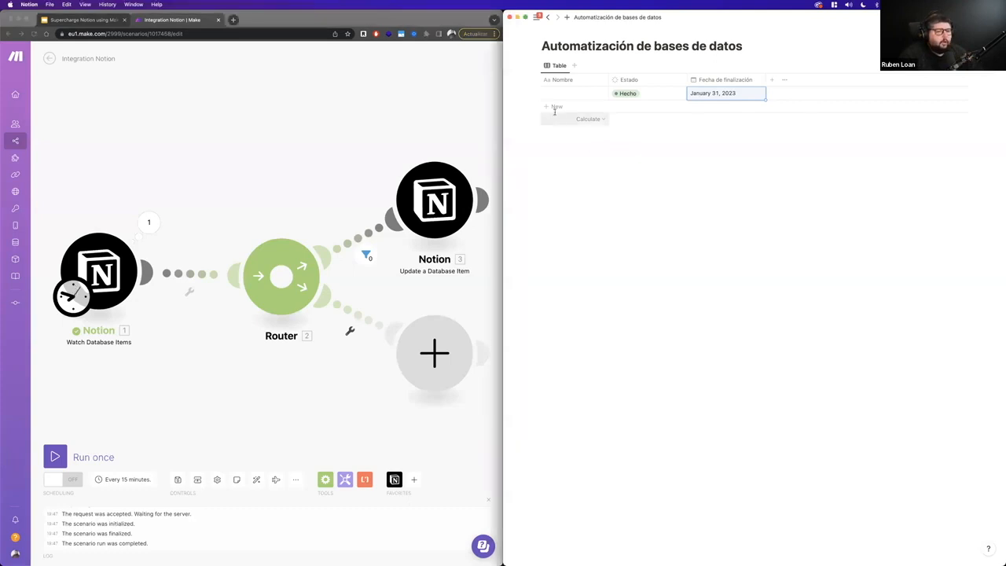
{"action": "left_click_drag", "start_coordinate": [522, 85], "coordinate": [579, 100]}
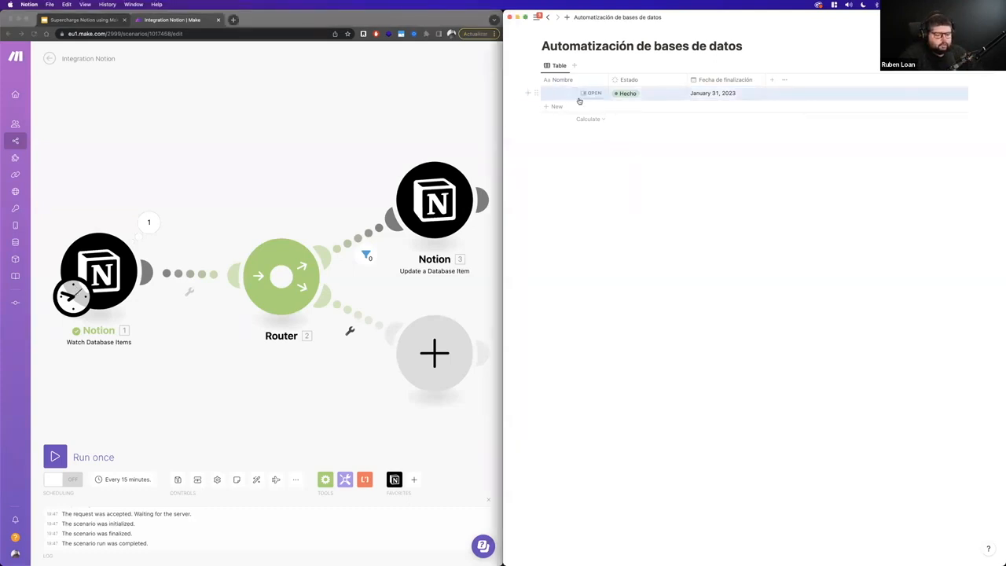
{"action": "key", "text": "Delete"}
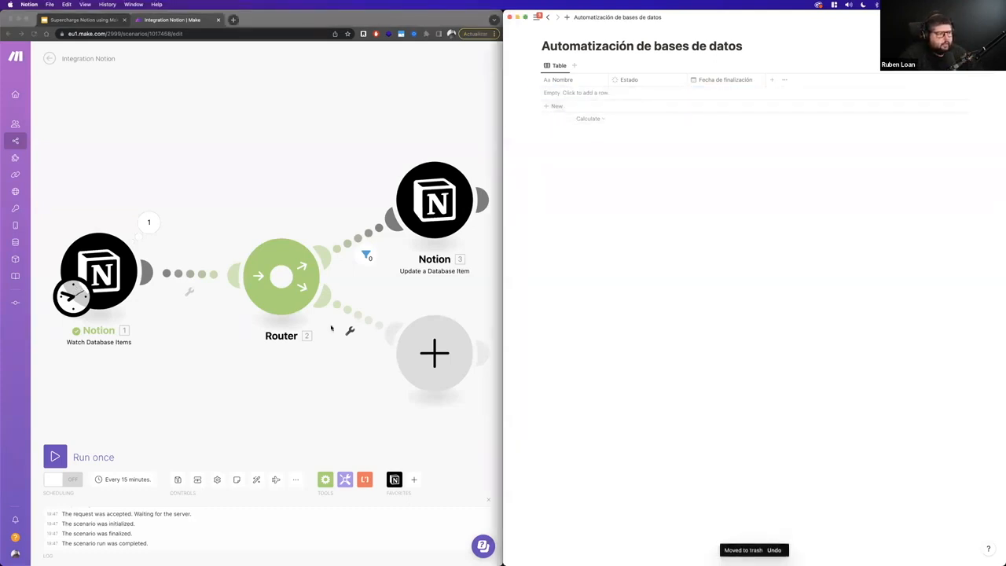
{"action": "left_click", "coordinate": [384, 304]}
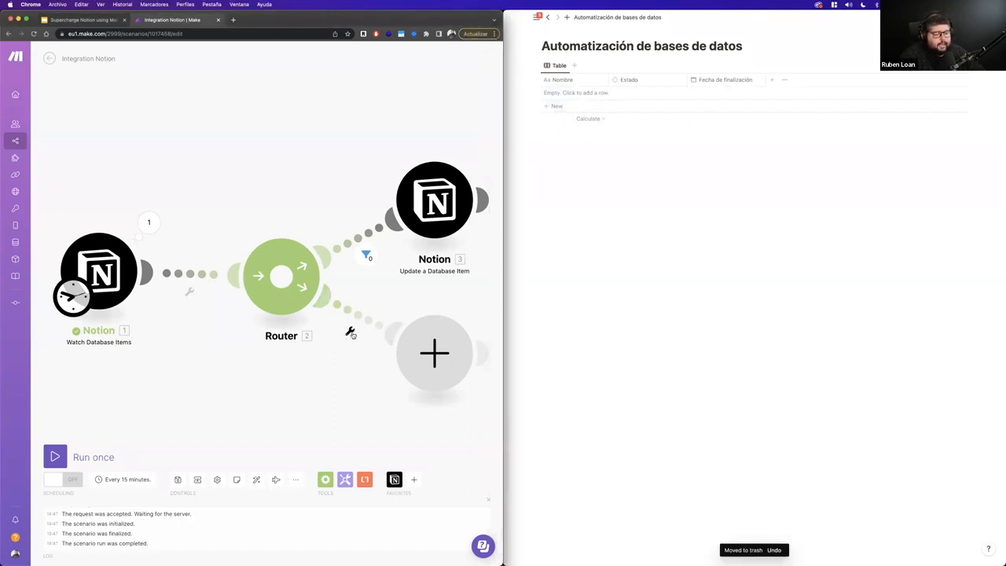
Add a Notion "Update a Database Item" module to the Router's empty lower route
{"action": "left_click", "coordinate": [350, 333]}
{"action": "left_click", "coordinate": [435, 355]}
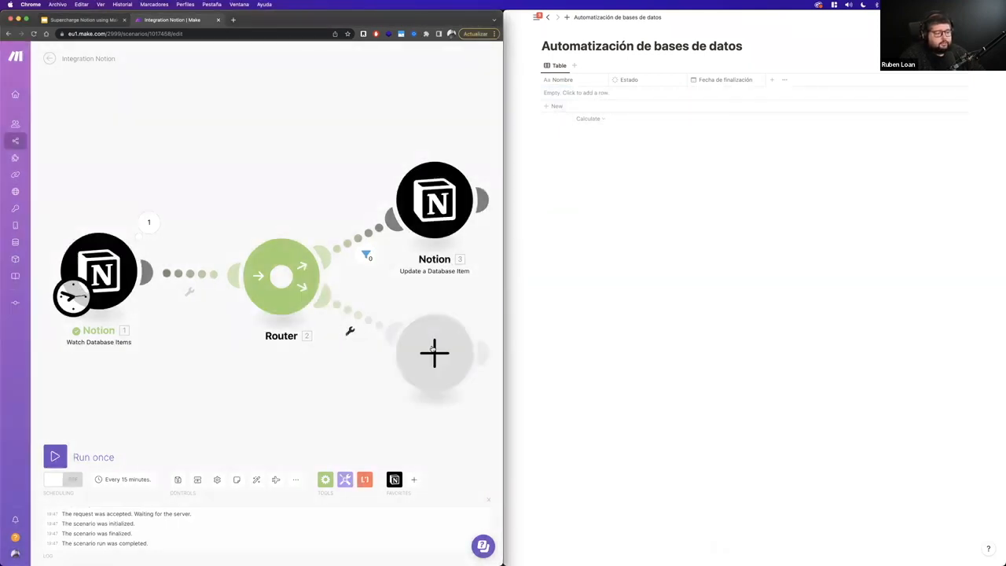
{"action": "left_click", "coordinate": [228, 336]}
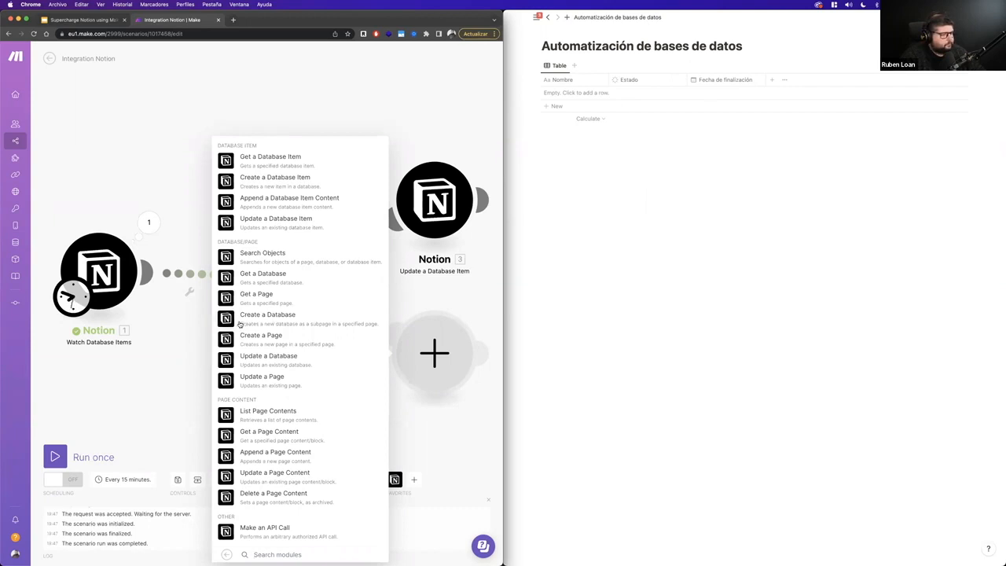
{"action": "left_click", "coordinate": [274, 220]}
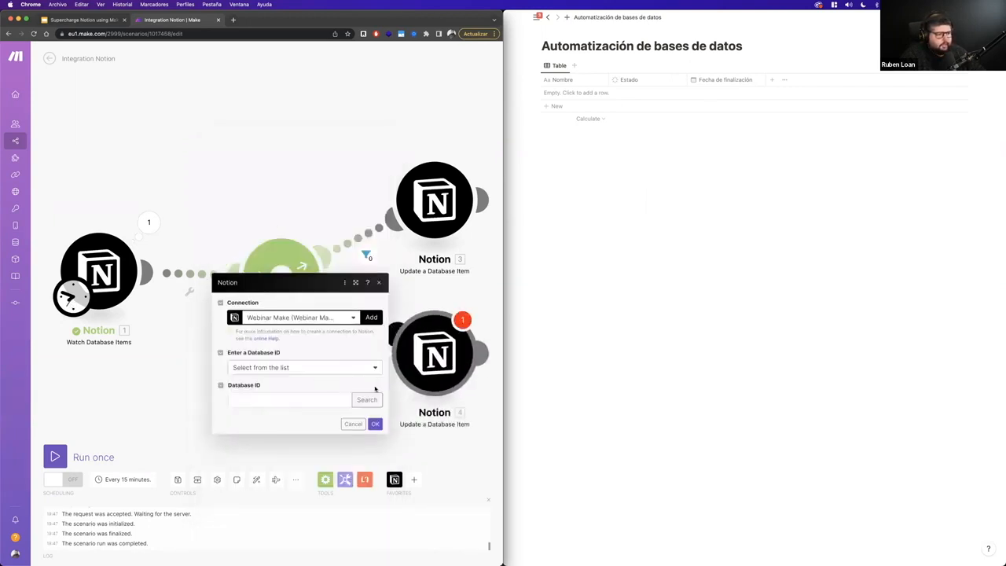
Search for "Automatización de bases de datos" to set the new module's Database ID, and dismiss the browser's clipboard permission request
{"action": "left_click", "coordinate": [363, 400]}
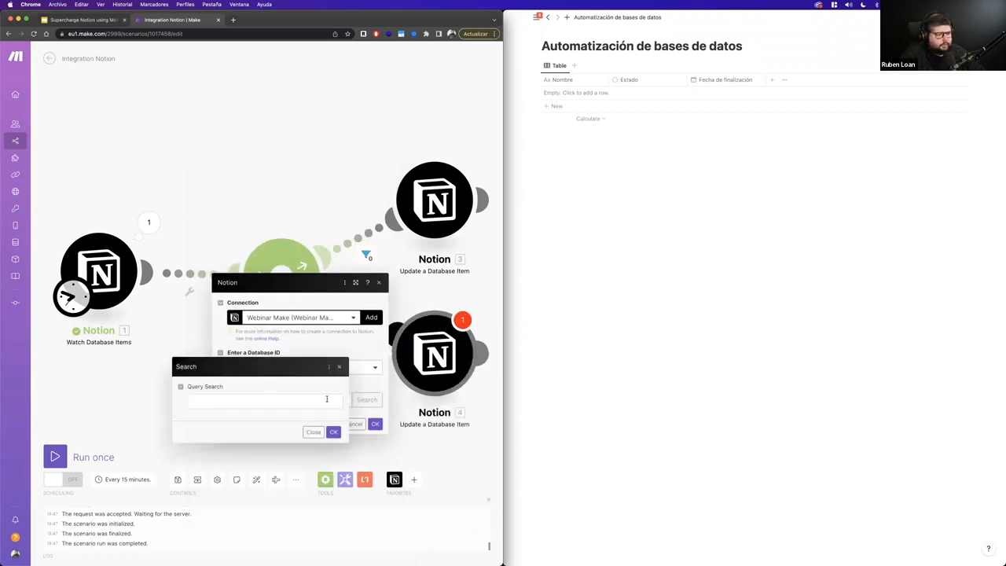
{"action": "left_click", "coordinate": [265, 402]}
{"action": "type", "text": "Automatización de bases de datos"}
{"action": "key", "text": "Return"}
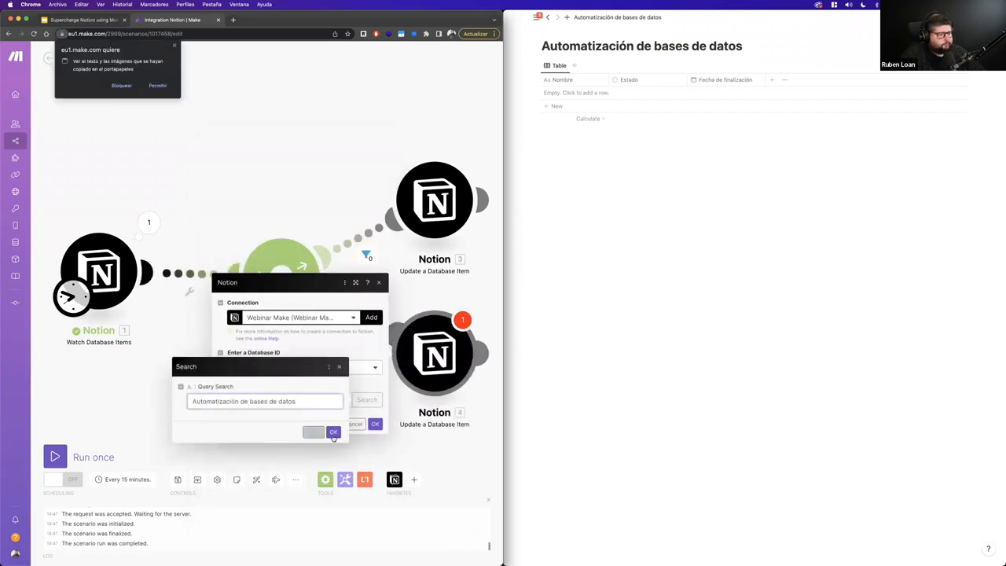
{"action": "left_click", "coordinate": [173, 49]}
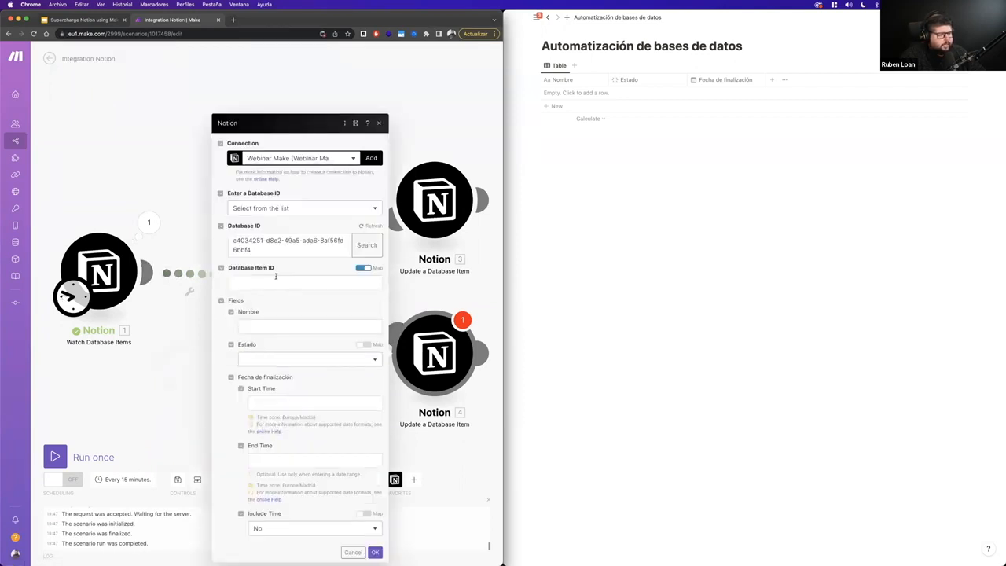
Map Database Item ID from the Watch Database Items module, set the Fecha de finalización Start Time to erase, and save the module
{"action": "left_click", "coordinate": [274, 280]}
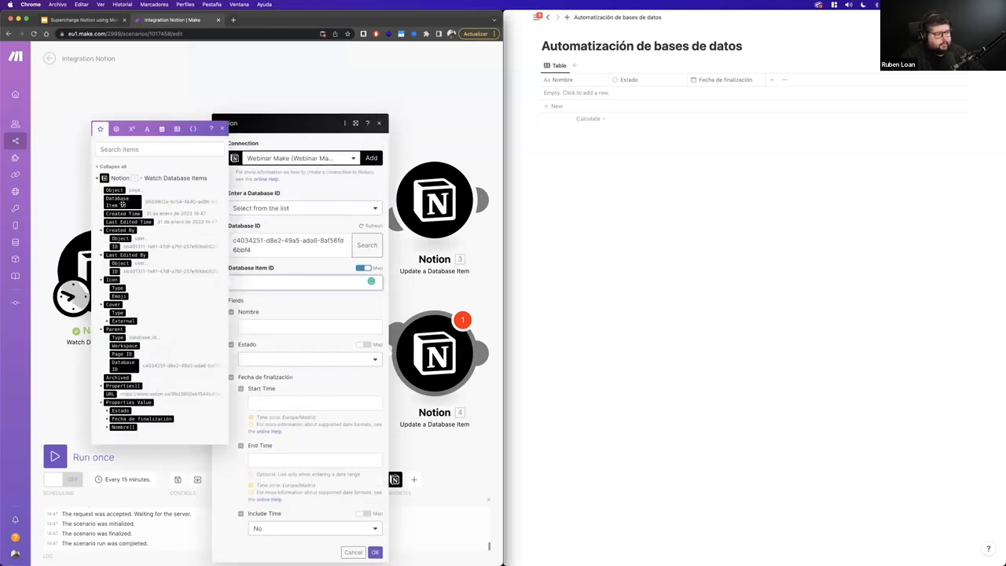
{"action": "left_click", "coordinate": [152, 201]}
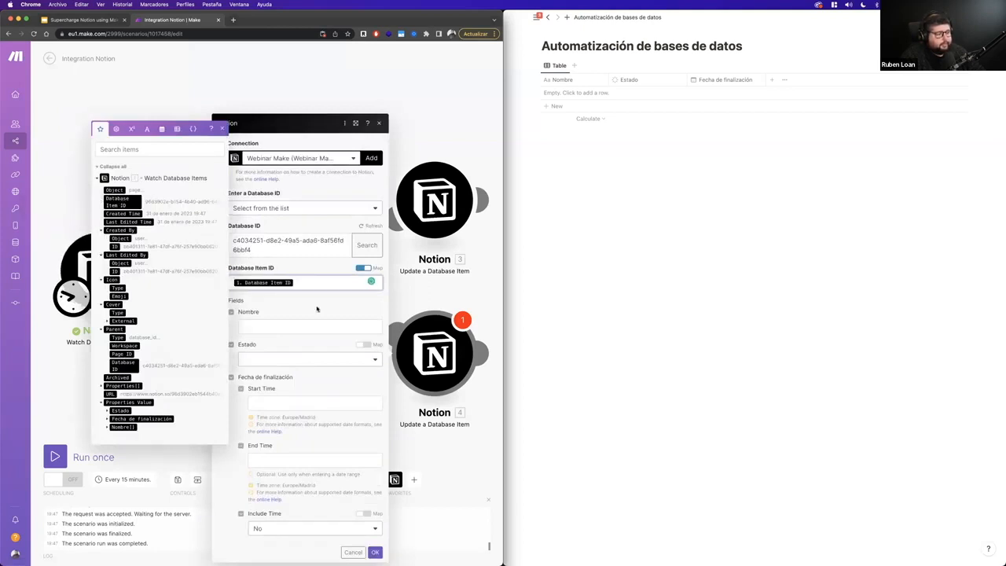
{"action": "left_click", "coordinate": [303, 336]}
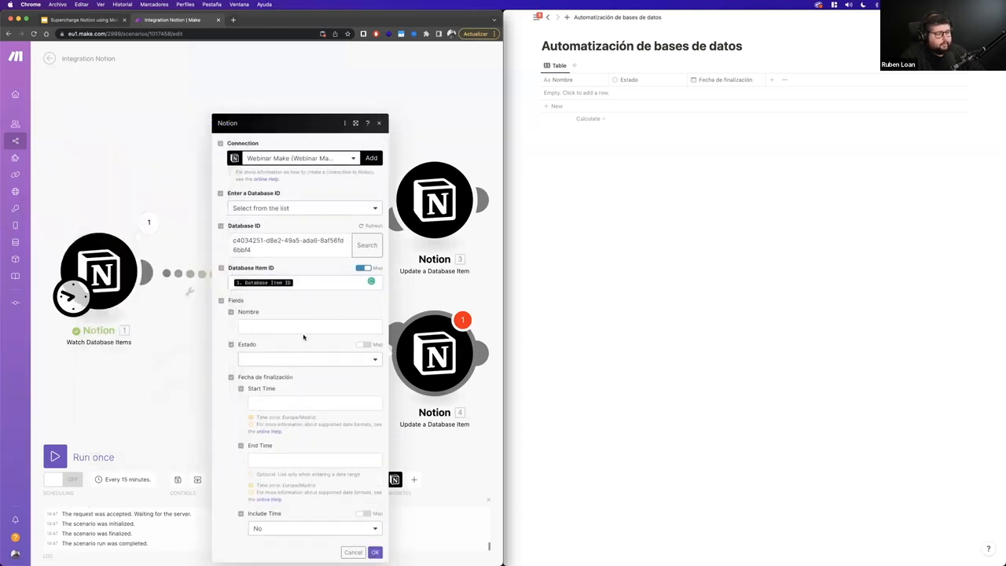
{"action": "left_click", "coordinate": [266, 401]}
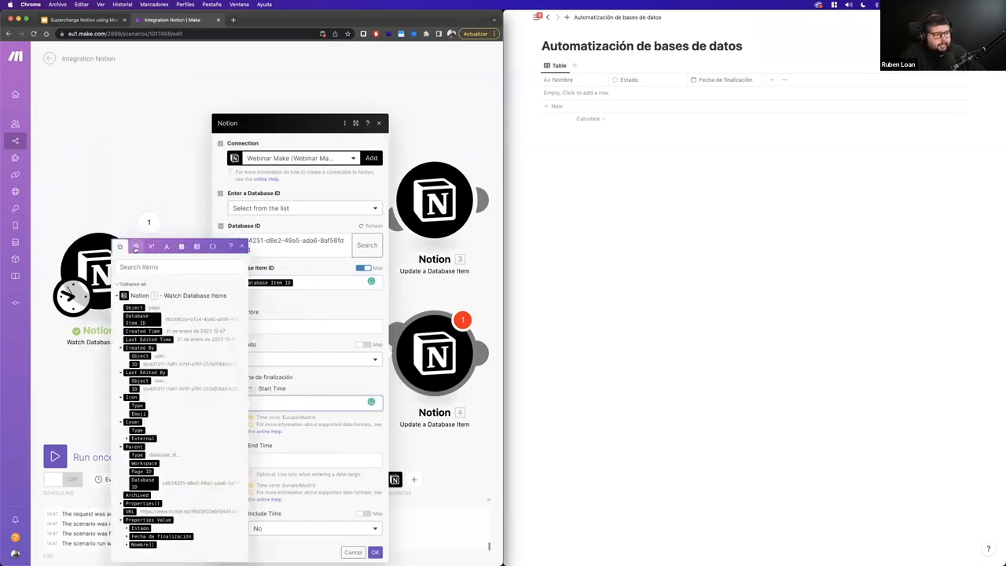
{"action": "left_click", "coordinate": [135, 246]}
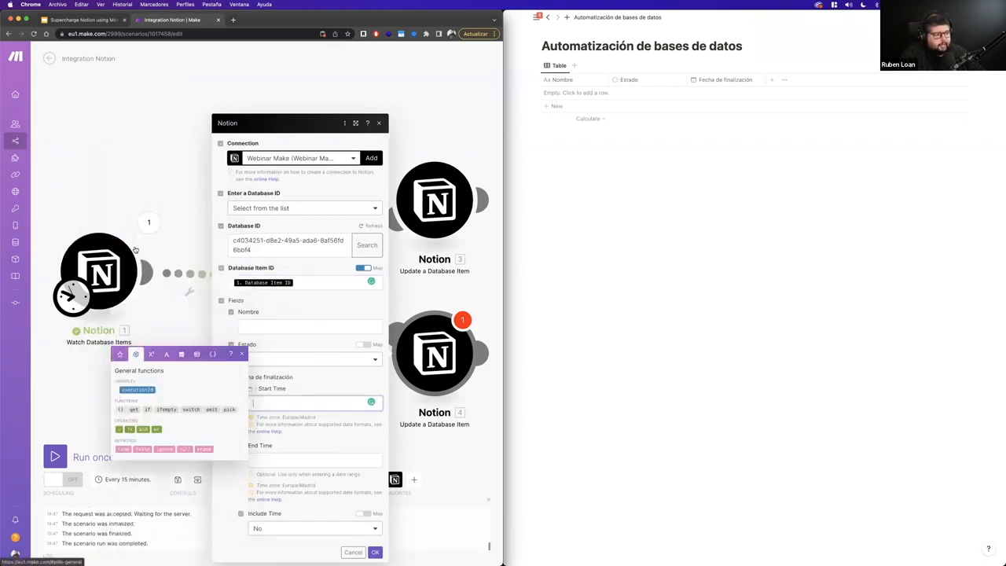
{"action": "left_click", "coordinate": [208, 449]}
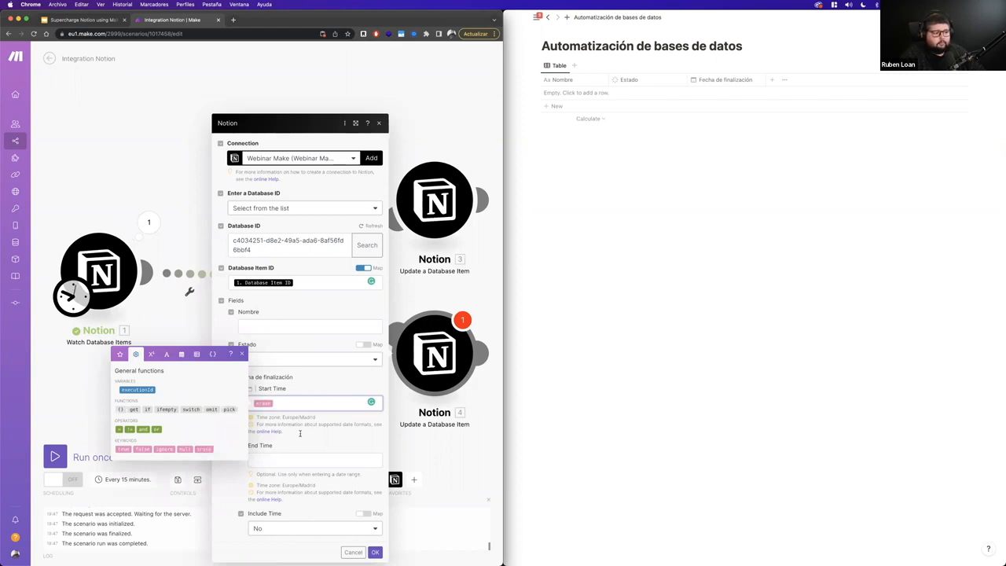
{"action": "left_click", "coordinate": [331, 382]}
{"action": "left_click", "coordinate": [376, 552]}
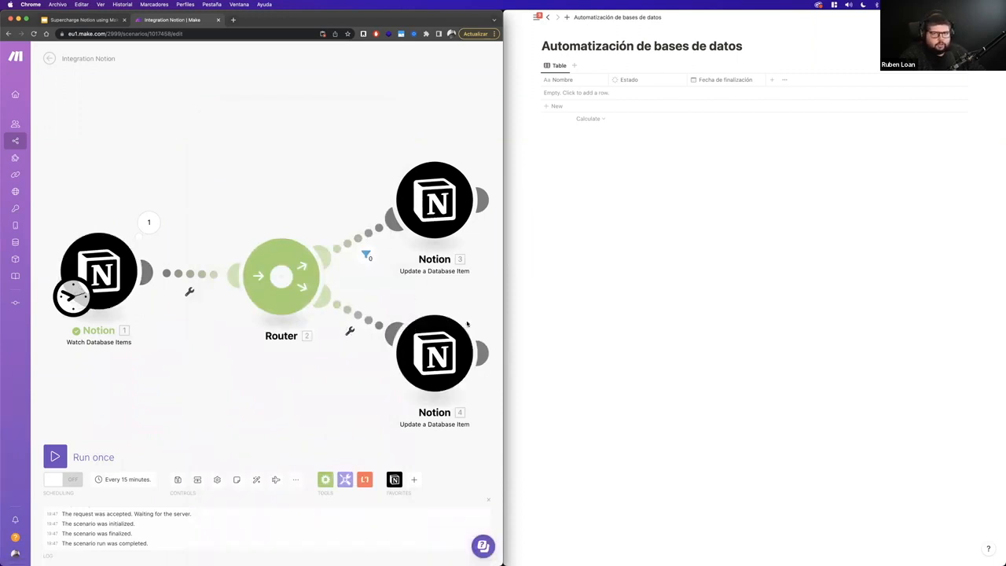
Open the lower route's filter setup, and in Notion add a Sin empezar row to check the available Estado options
{"action": "left_click", "coordinate": [350, 331]}
{"action": "left_click", "coordinate": [347, 350]}
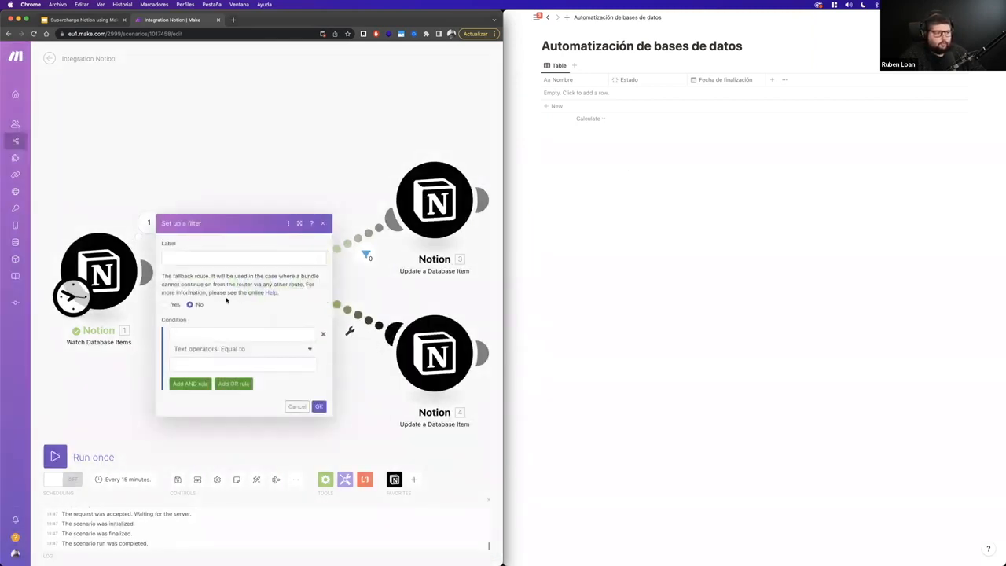
{"action": "left_click", "coordinate": [647, 92]}
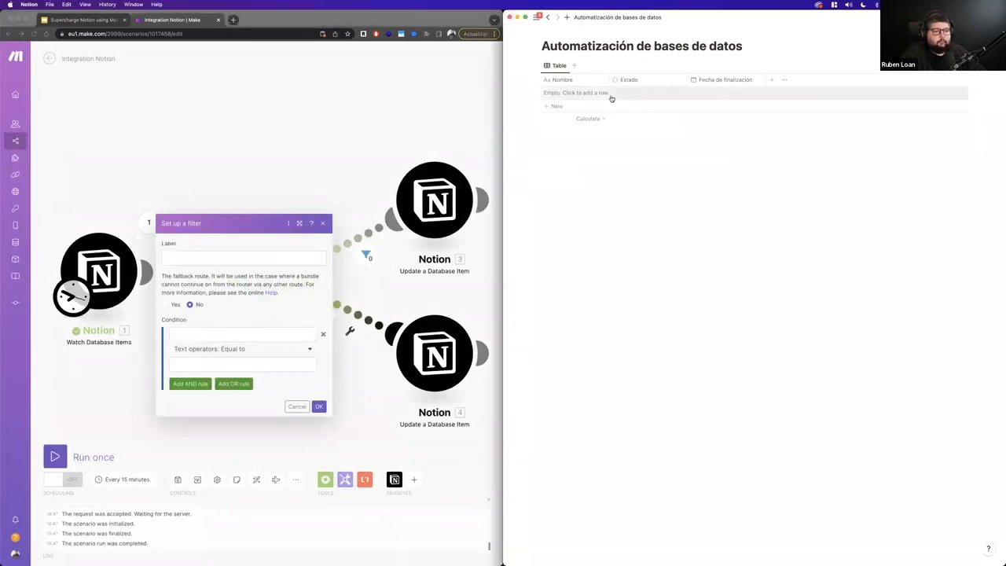
{"action": "left_click", "coordinate": [580, 105]}
{"action": "left_click", "coordinate": [648, 97]}
{"action": "left_click", "coordinate": [647, 97]}
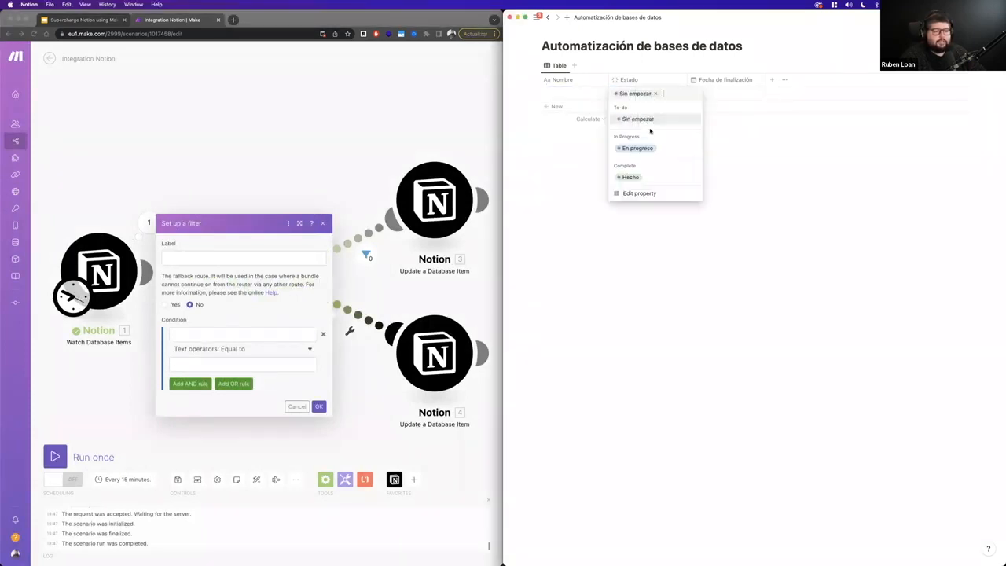
{"action": "left_click", "coordinate": [737, 178]}
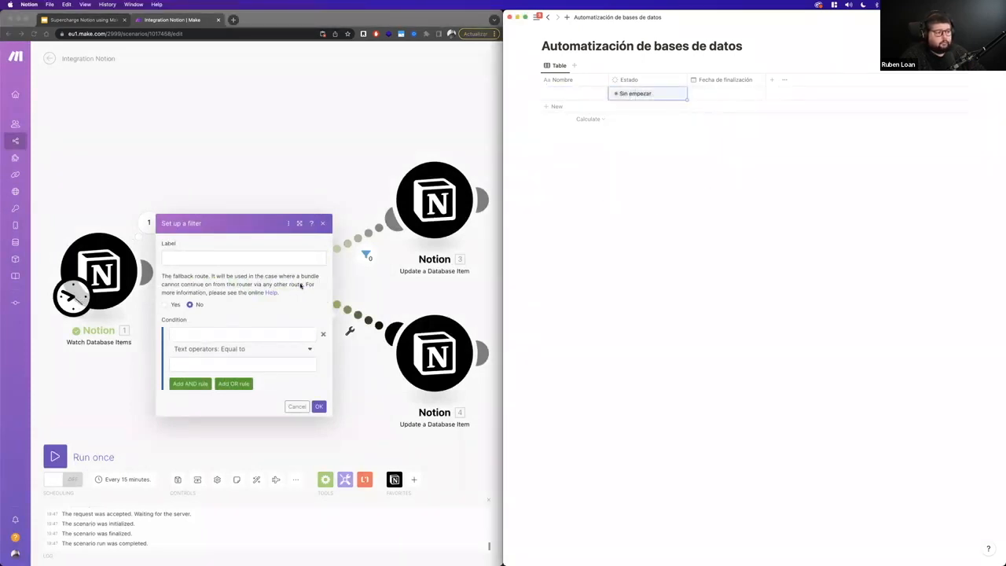
In Make, set the lower route's first filter condition to Estado: Name, text operator Contains, Sin empezar
{"action": "left_click", "coordinate": [197, 333]}
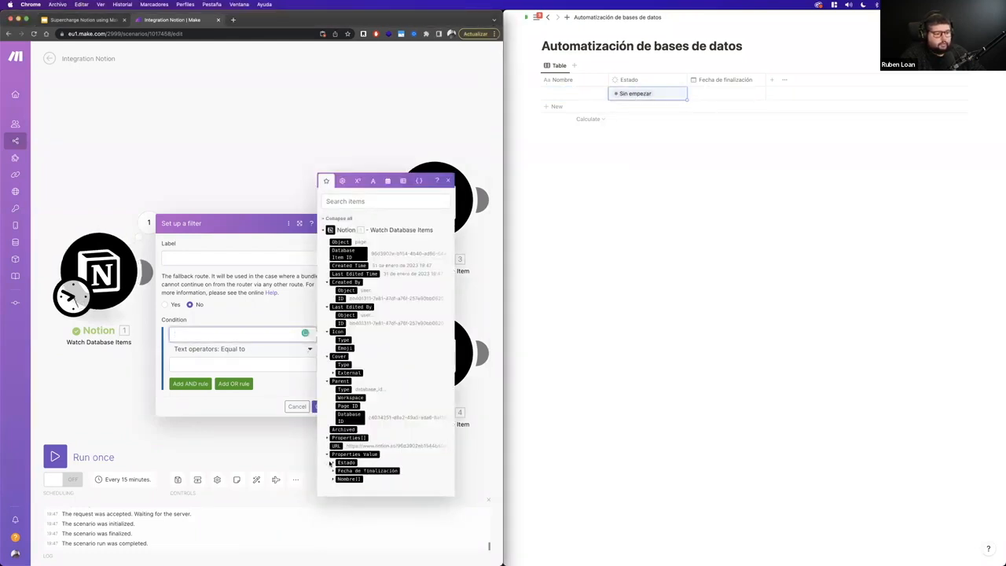
{"action": "left_click", "coordinate": [333, 462]}
{"action": "left_click", "coordinate": [346, 466]}
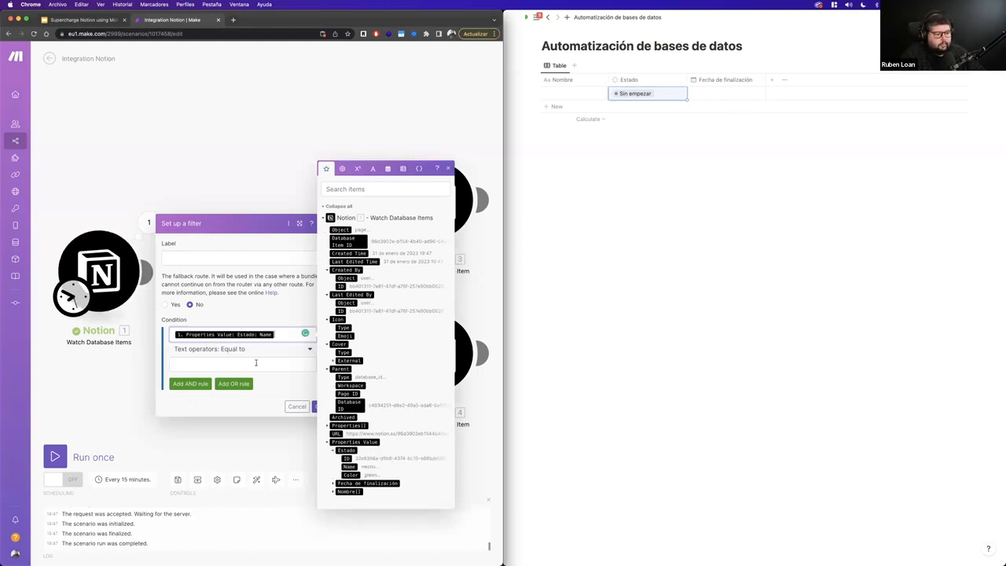
{"action": "left_click", "coordinate": [236, 363]}
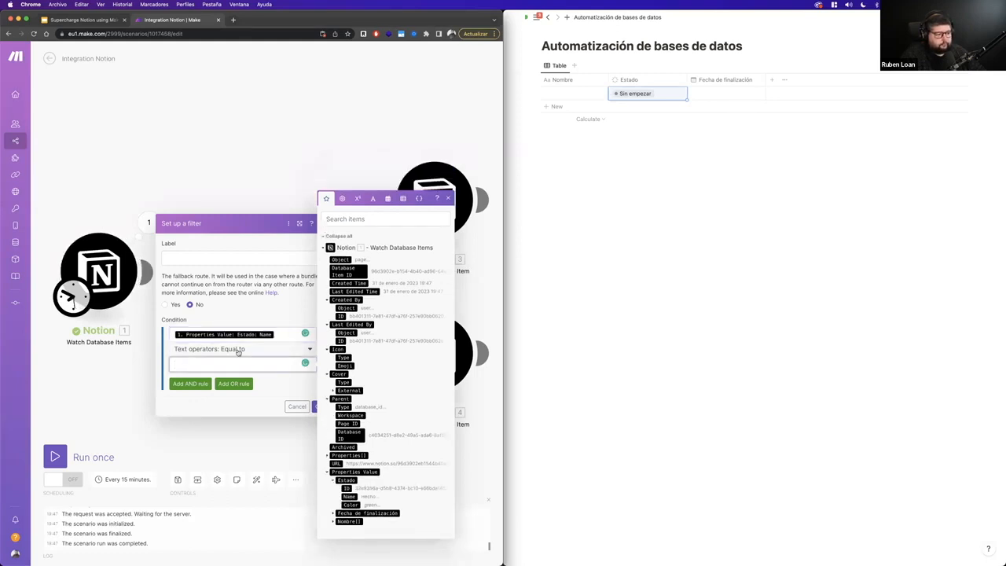
{"action": "left_click", "coordinate": [238, 351]}
{"action": "left_click", "coordinate": [198, 477]}
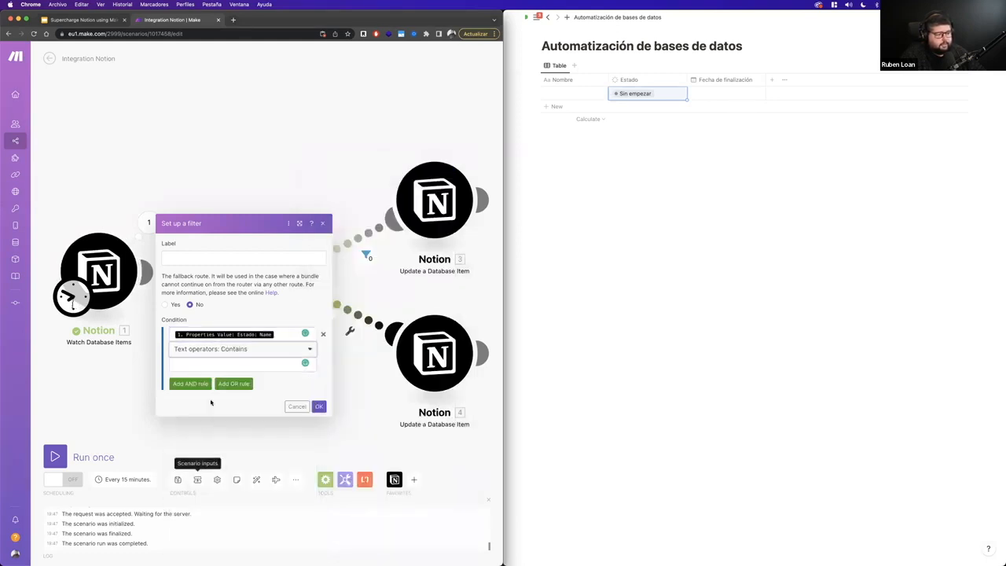
{"action": "left_click", "coordinate": [215, 365]}
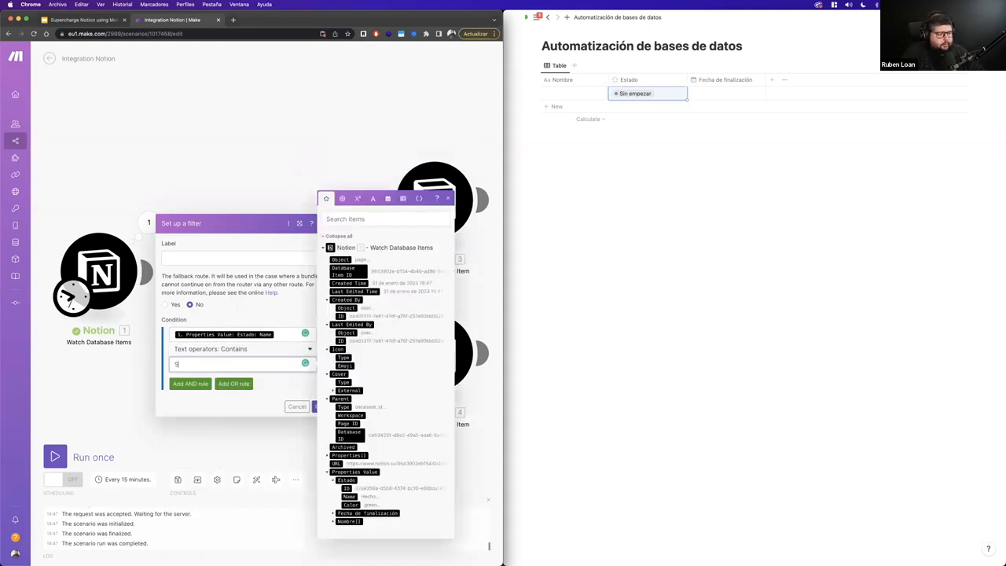
{"action": "type", "text": "Sin empezar"}
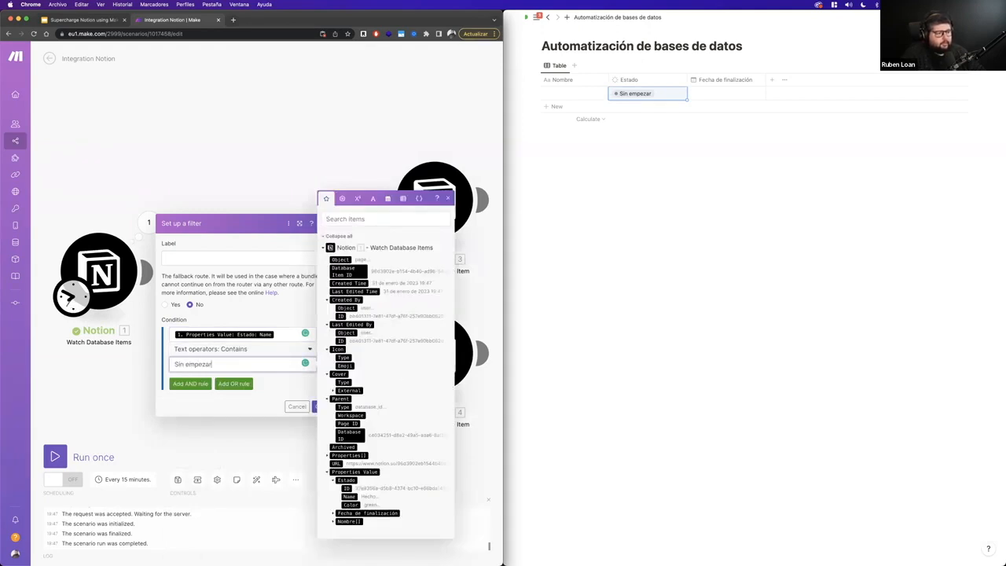
Add an OR rule where Estado: Name is Equal to En progreso, and save the lower route's filter
{"action": "left_click", "coordinate": [235, 383]}
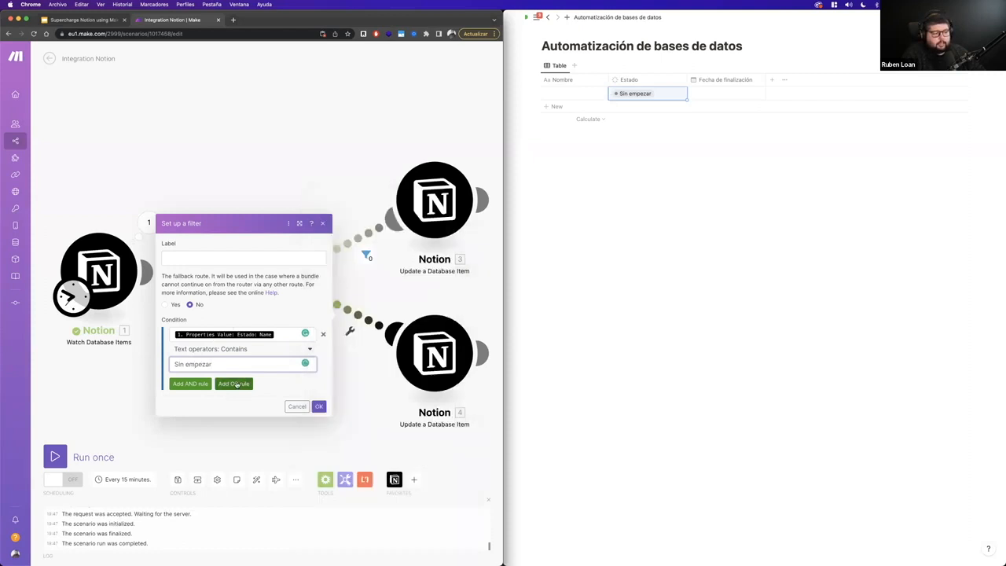
{"action": "left_click", "coordinate": [236, 384]}
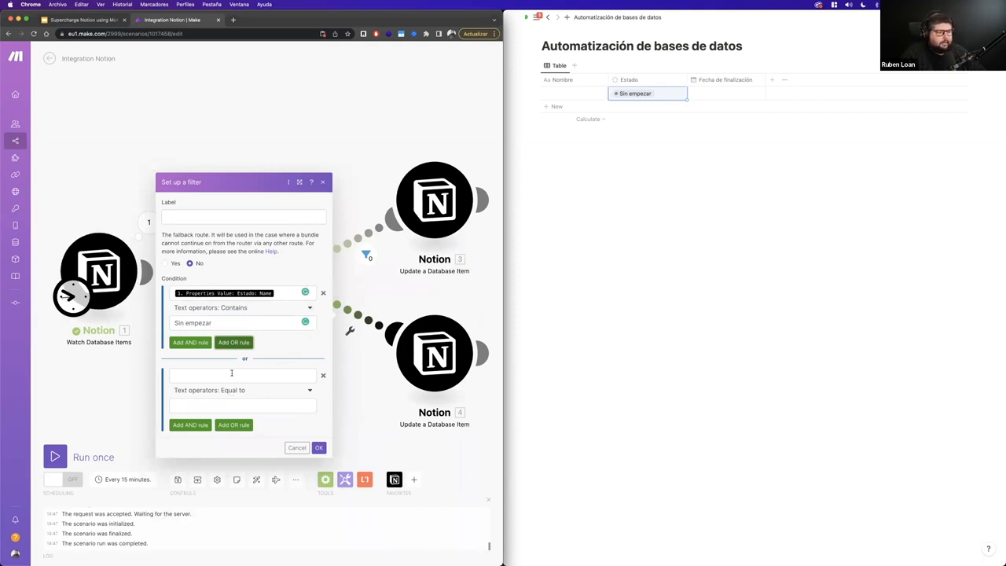
{"action": "left_click", "coordinate": [232, 374]}
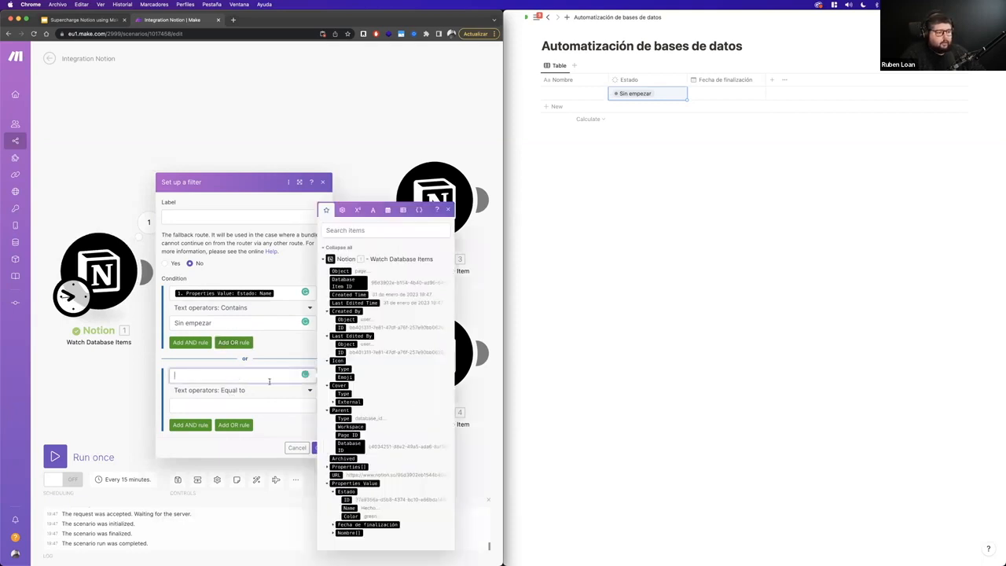
{"action": "left_click", "coordinate": [348, 508]}
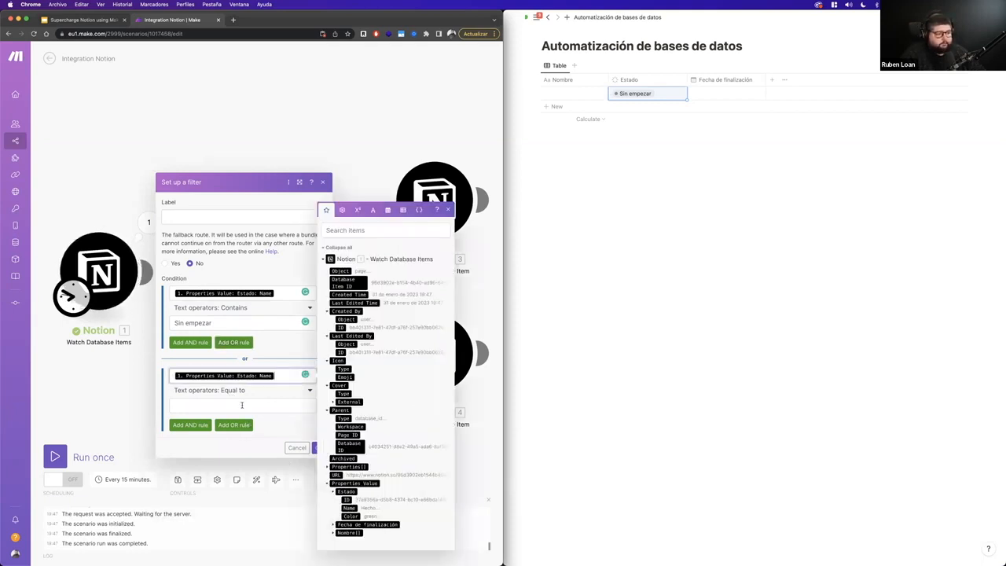
{"action": "left_click", "coordinate": [241, 406]}
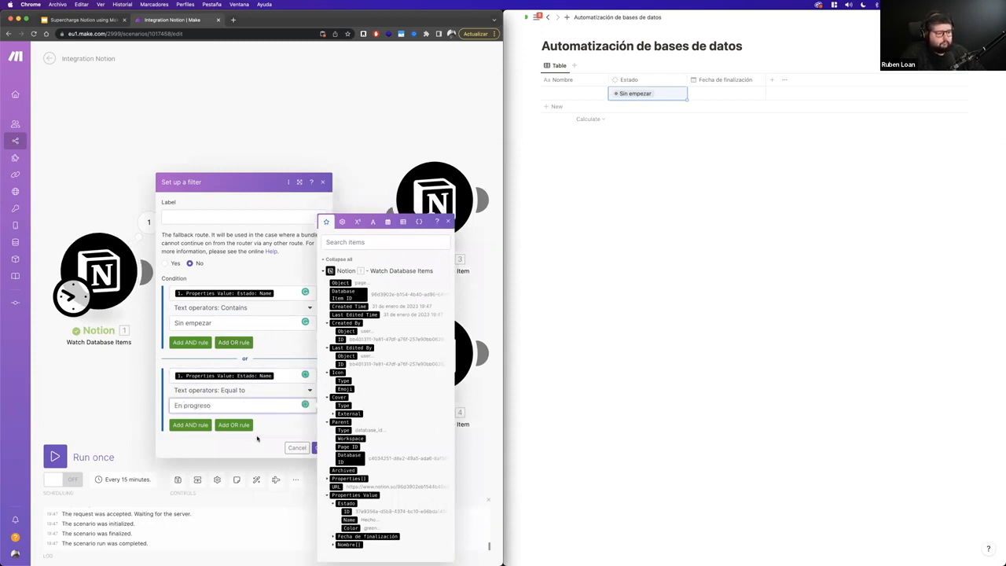
{"action": "left_click", "coordinate": [307, 440]}
{"action": "left_click", "coordinate": [318, 447]}
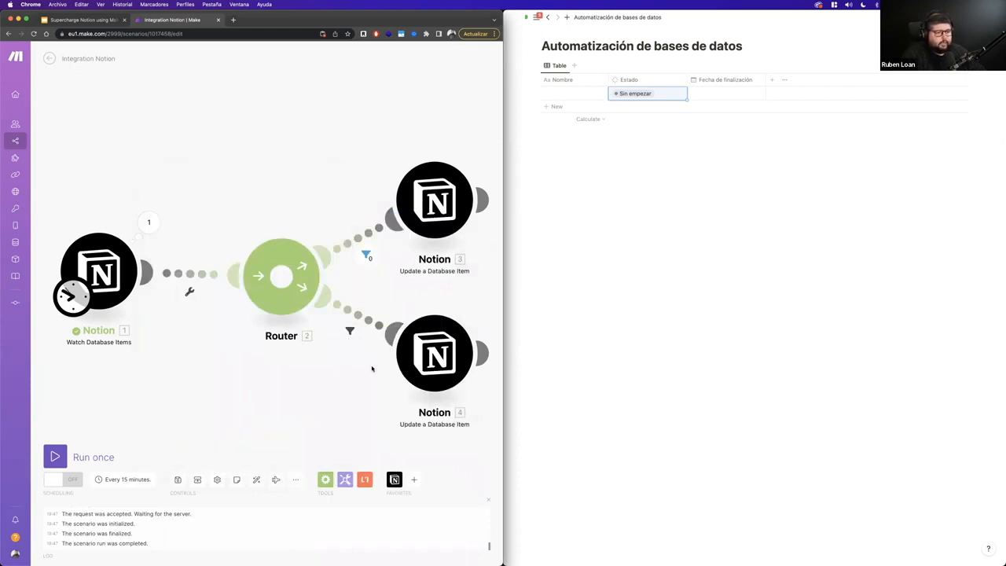
In Notion, delete the Sin empezar row and add a new row with Estado set to Hecho and no date
{"action": "left_click", "coordinate": [624, 142]}
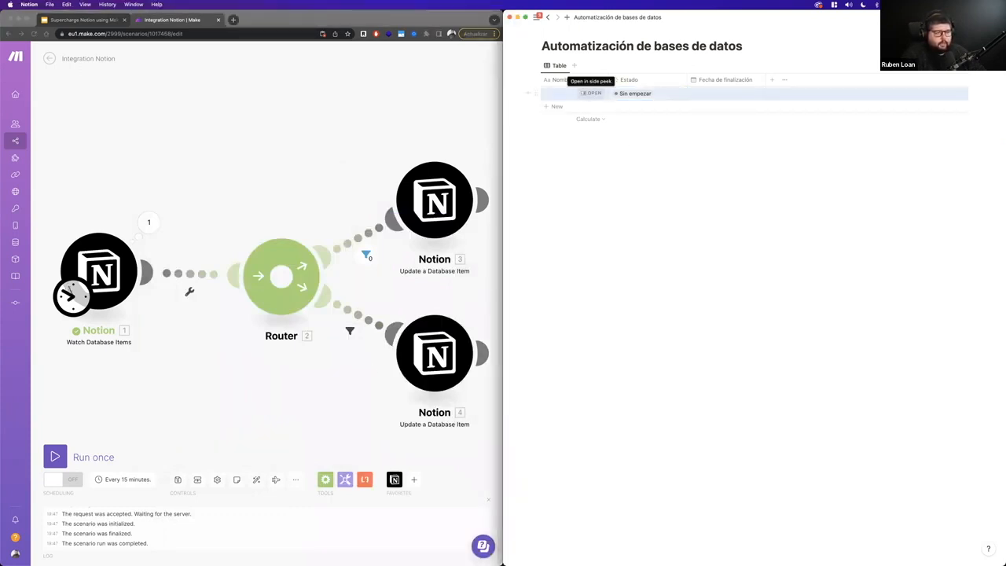
{"action": "key", "text": "BackSpace"}
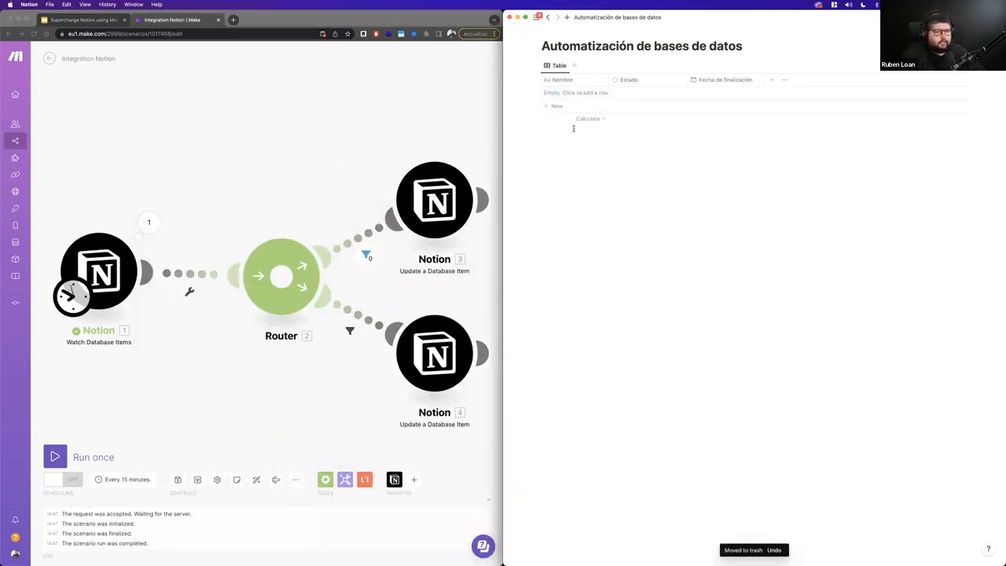
{"action": "left_click", "coordinate": [557, 106]}
{"action": "left_click", "coordinate": [647, 95]}
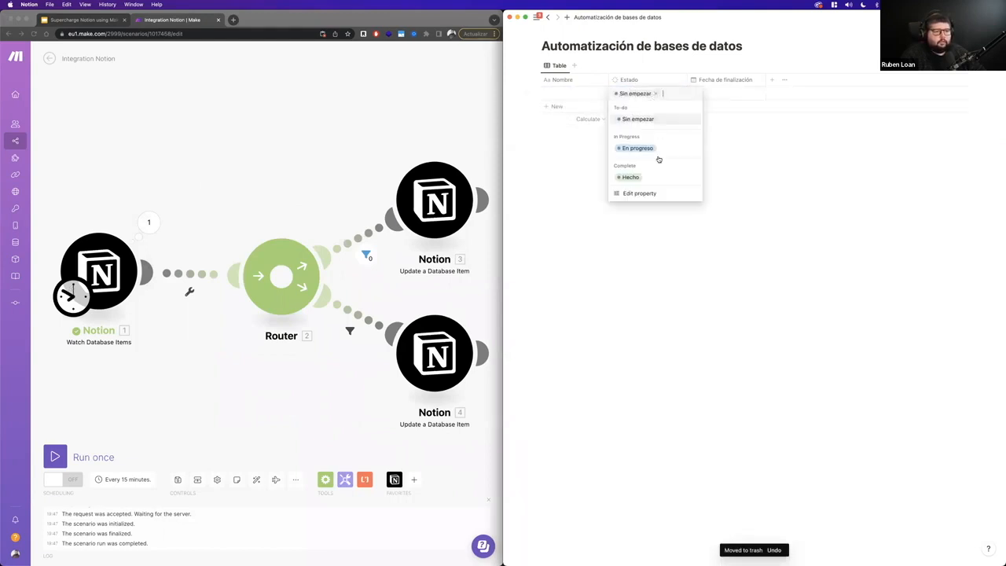
{"action": "left_click", "coordinate": [632, 177]}
In Make, run the scenario once to process the new Hecho row
{"action": "left_click", "coordinate": [78, 460]}
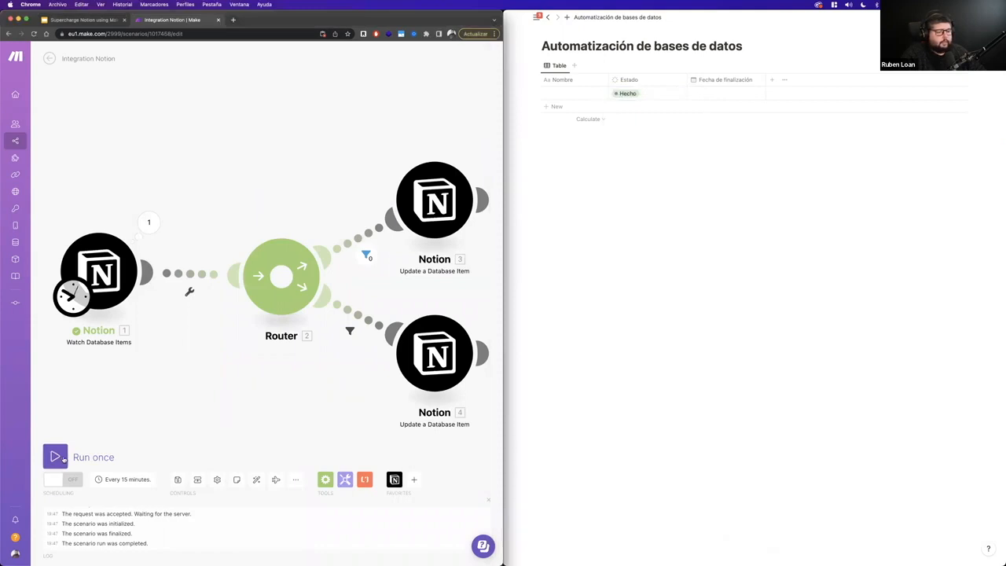
{"action": "left_click", "coordinate": [63, 459]}
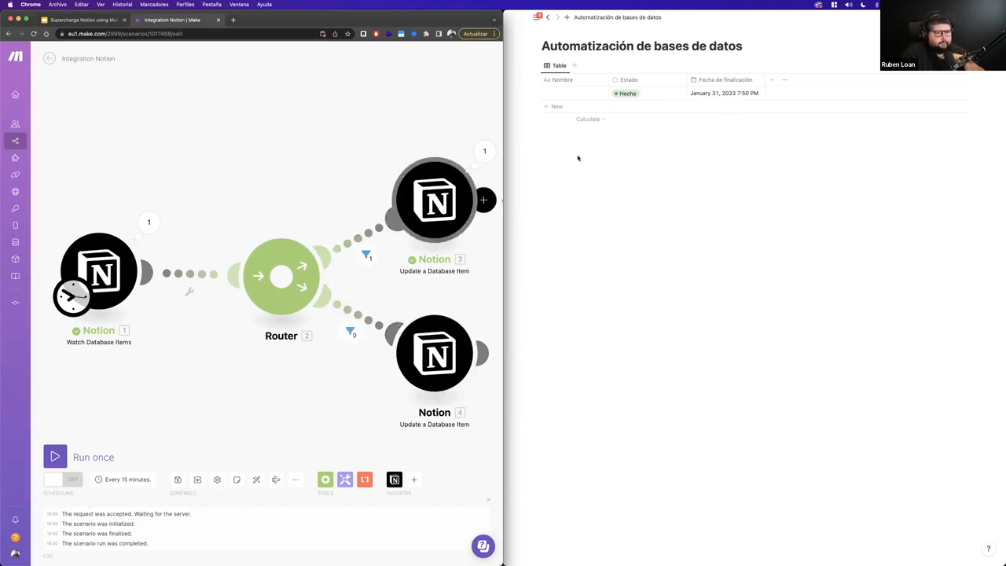
In Notion, set the Hecho row's Estado to En progreso, and run the Make scenario once
{"action": "left_click", "coordinate": [632, 94]}
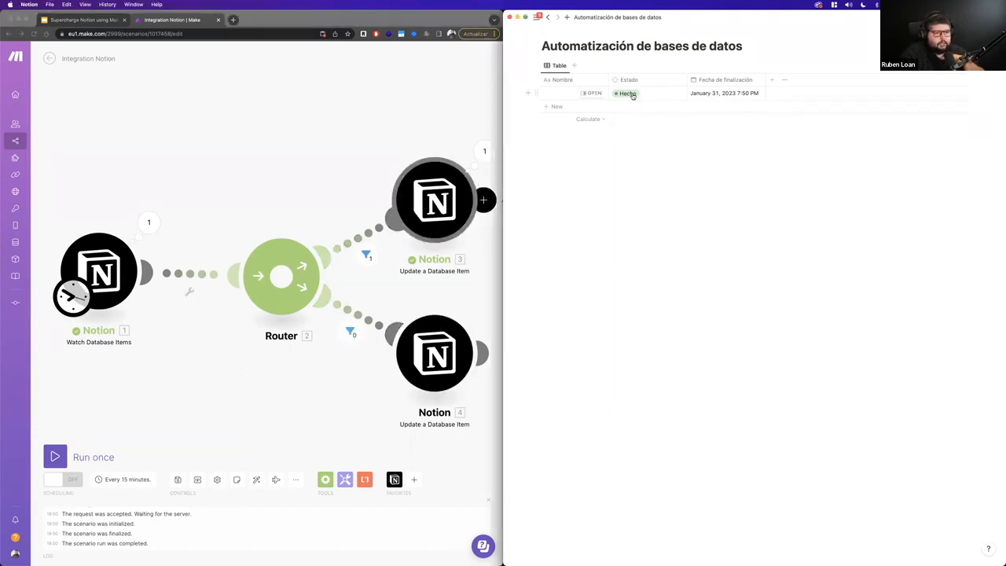
{"action": "left_click", "coordinate": [632, 94]}
{"action": "left_click", "coordinate": [639, 148]}
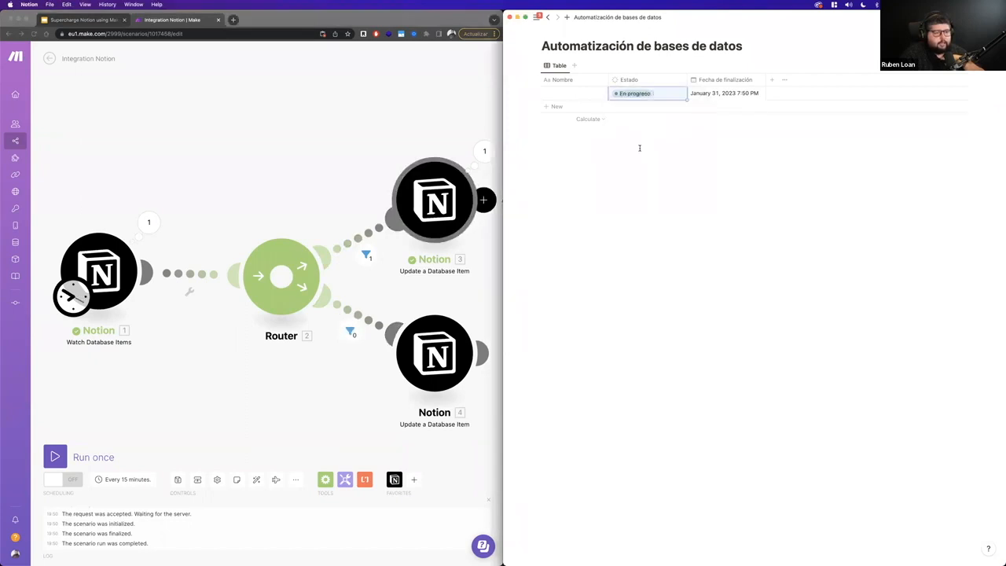
{"action": "left_click", "coordinate": [77, 448]}
{"action": "left_click", "coordinate": [56, 456]}
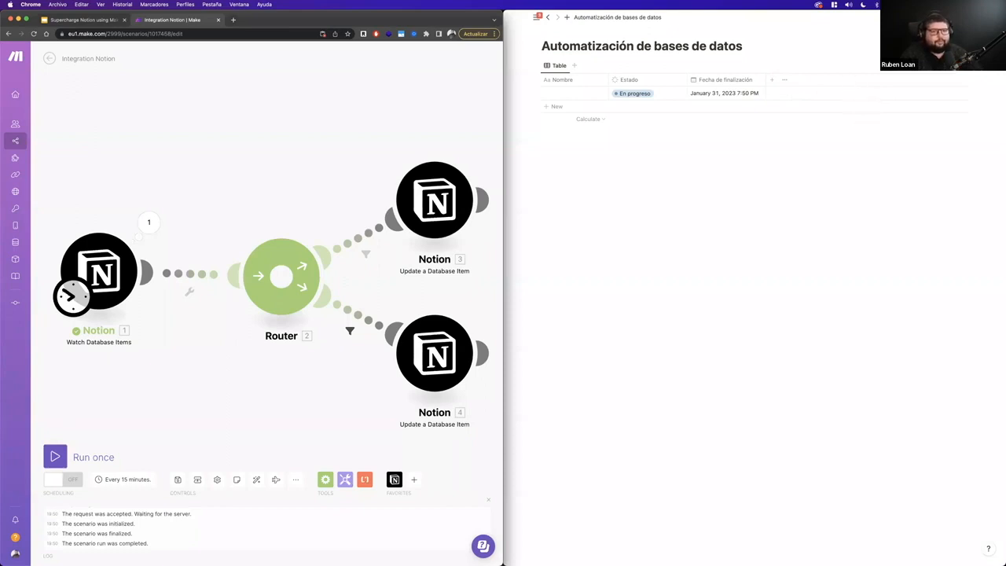
In Notion, set the row's Estado to Sin empezar
{"action": "left_click", "coordinate": [683, 146]}
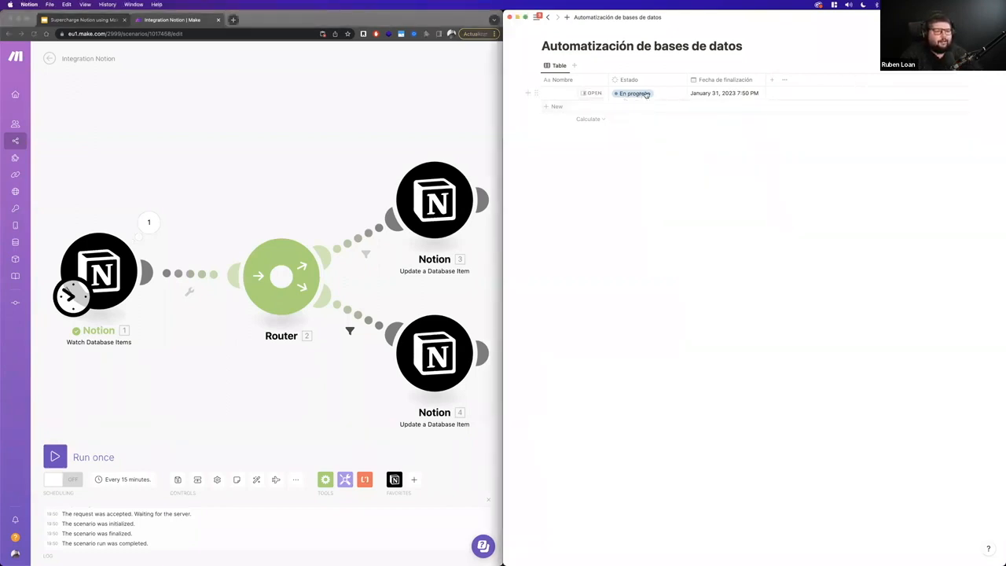
{"action": "left_click", "coordinate": [642, 96]}
{"action": "left_click", "coordinate": [636, 118]}
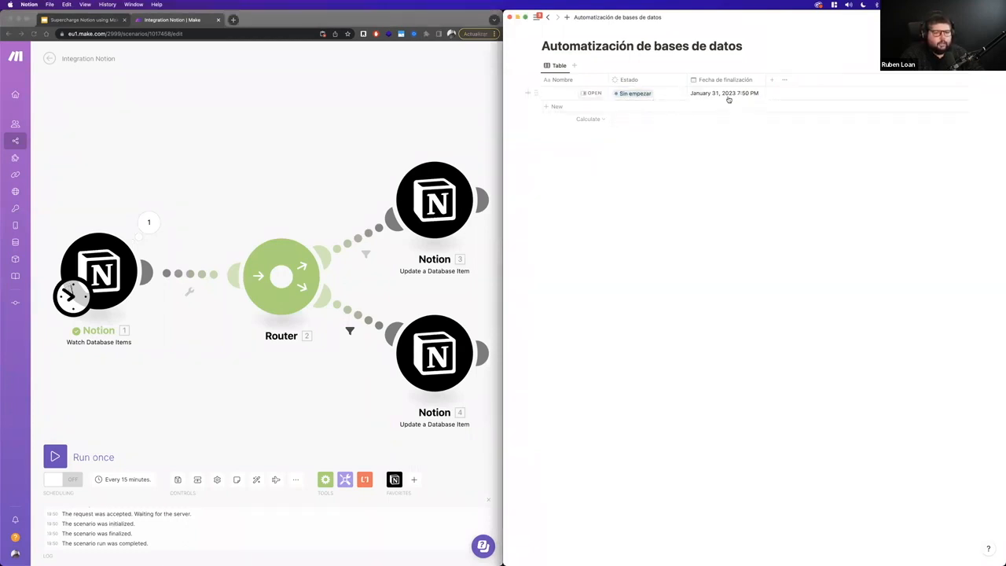
In Make, set the En progreso condition of the lower route's filter to the text operator Contains and save the filter
{"action": "left_click", "coordinate": [349, 332]}
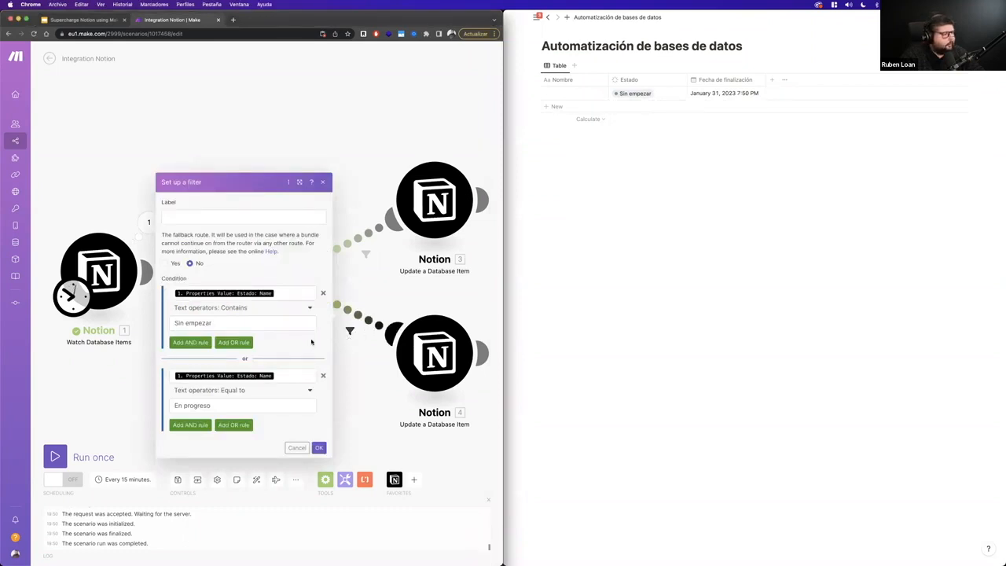
{"action": "left_click", "coordinate": [241, 392]}
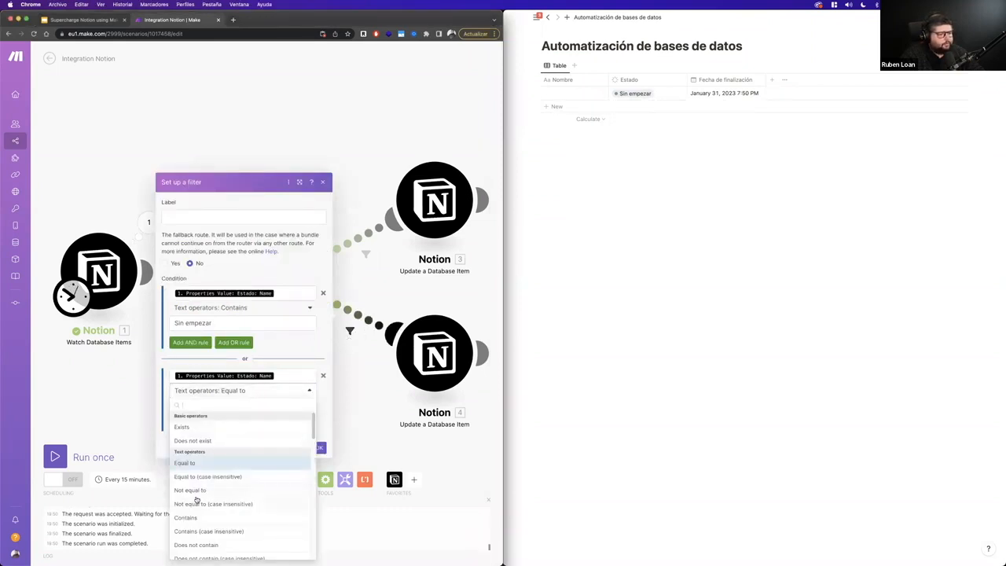
{"action": "left_click", "coordinate": [193, 518]}
{"action": "left_click", "coordinate": [257, 392]}
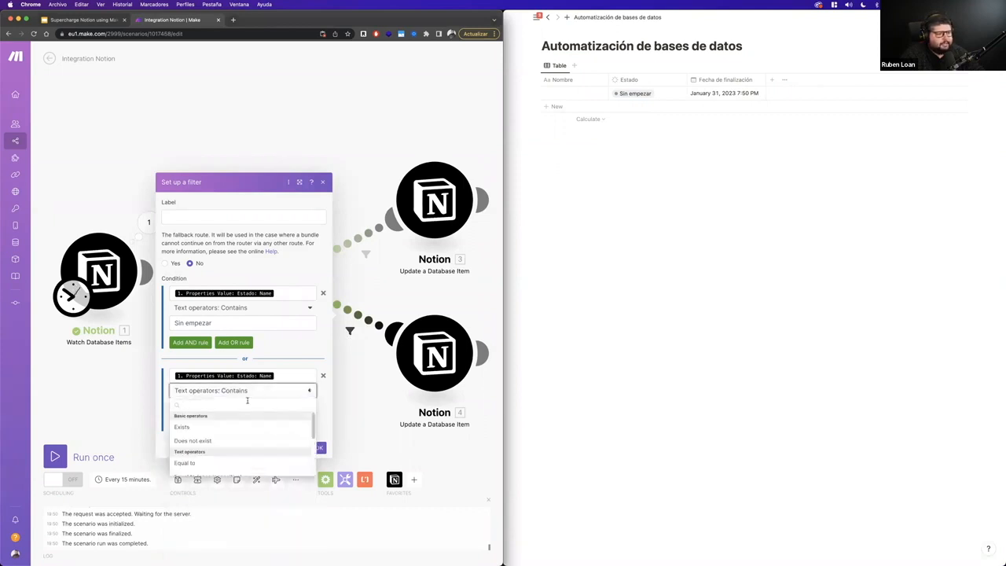
{"action": "left_click", "coordinate": [195, 463]}
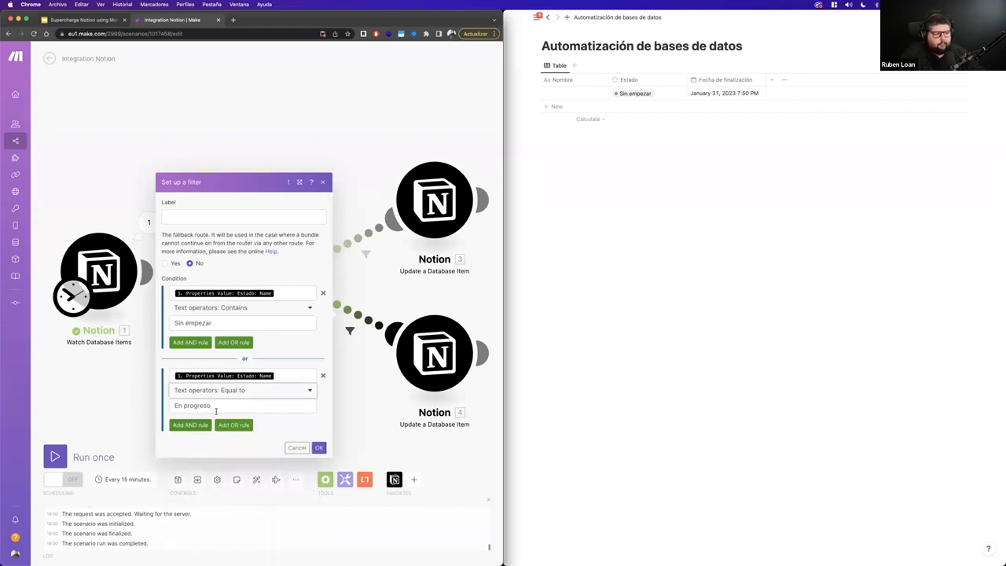
{"action": "left_click_drag", "start_coordinate": [213, 406], "coordinate": [170, 407]}
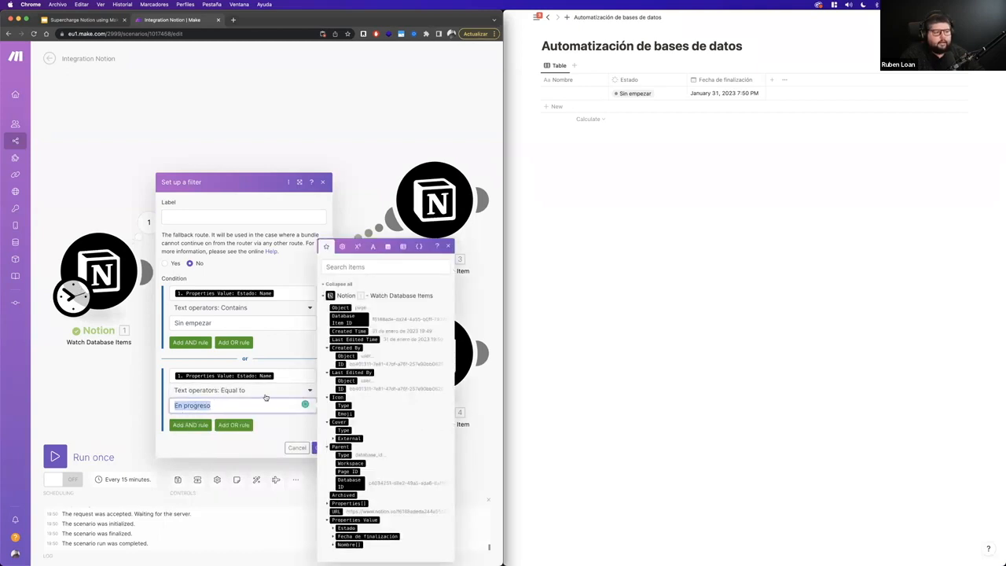
{"action": "left_click", "coordinate": [164, 396]}
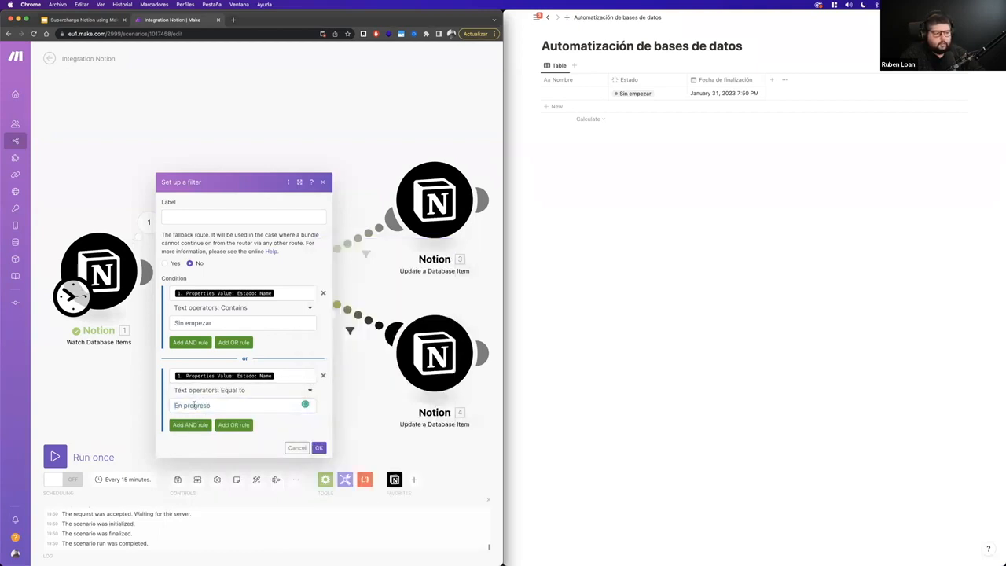
{"action": "left_click", "coordinate": [240, 392]}
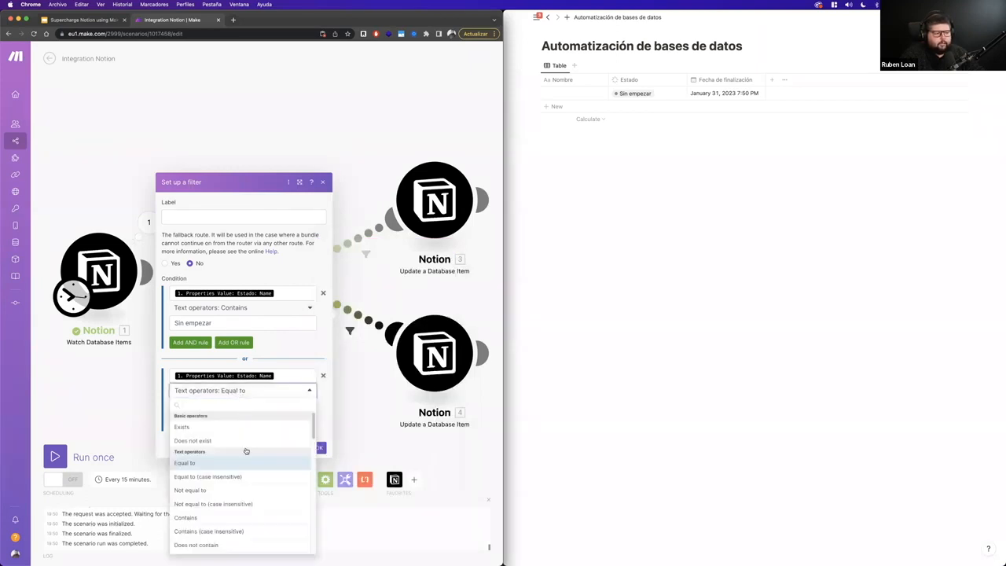
{"action": "left_click", "coordinate": [193, 517]}
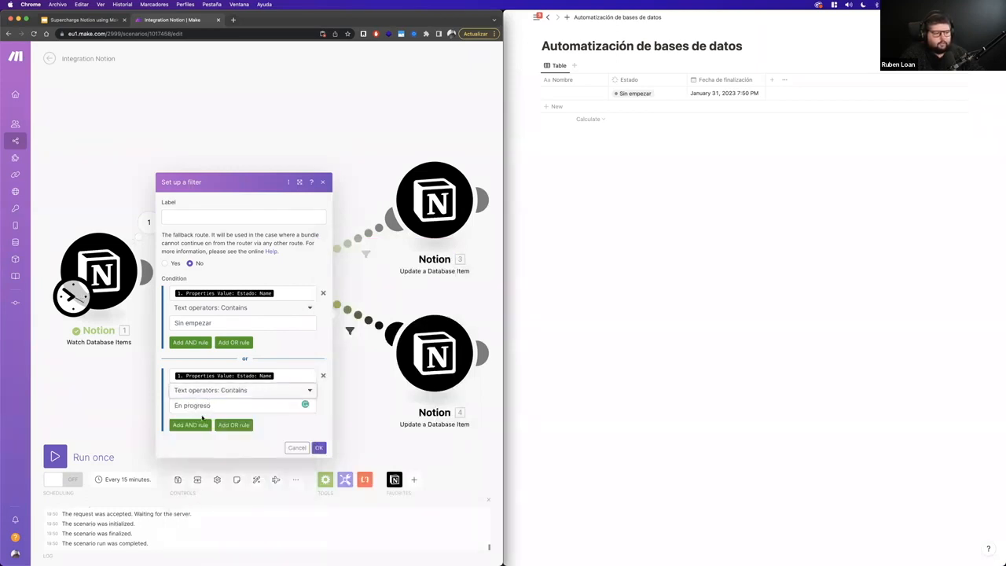
{"action": "left_click", "coordinate": [318, 447]}
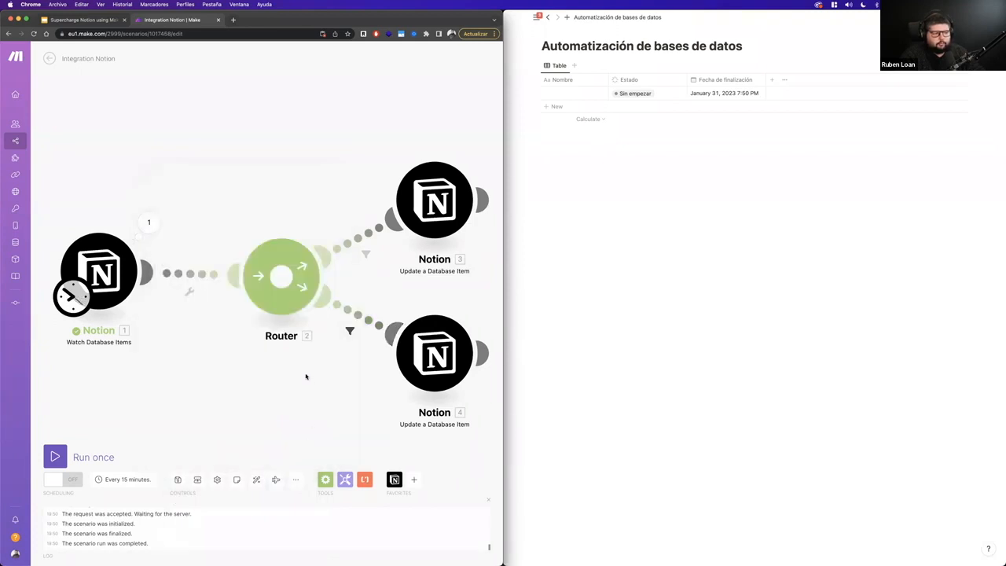
In Notion, set the Sin empezar row's Estado to En progreso, and run the corrected Make scenario once
{"action": "left_click", "coordinate": [628, 93]}
{"action": "left_click", "coordinate": [629, 93]}
{"action": "left_click", "coordinate": [634, 145]}
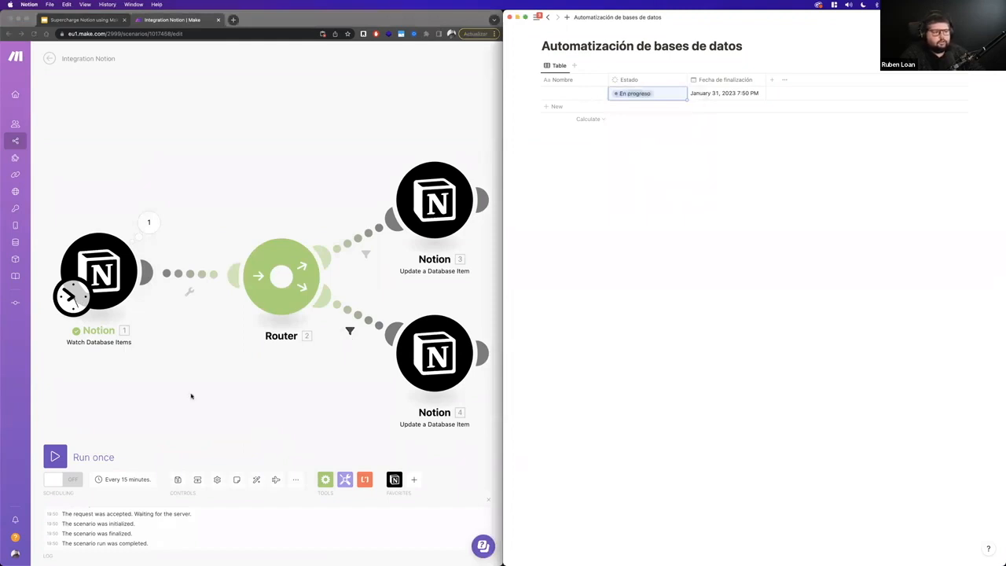
{"action": "left_click", "coordinate": [166, 439]}
{"action": "left_click", "coordinate": [55, 456]}
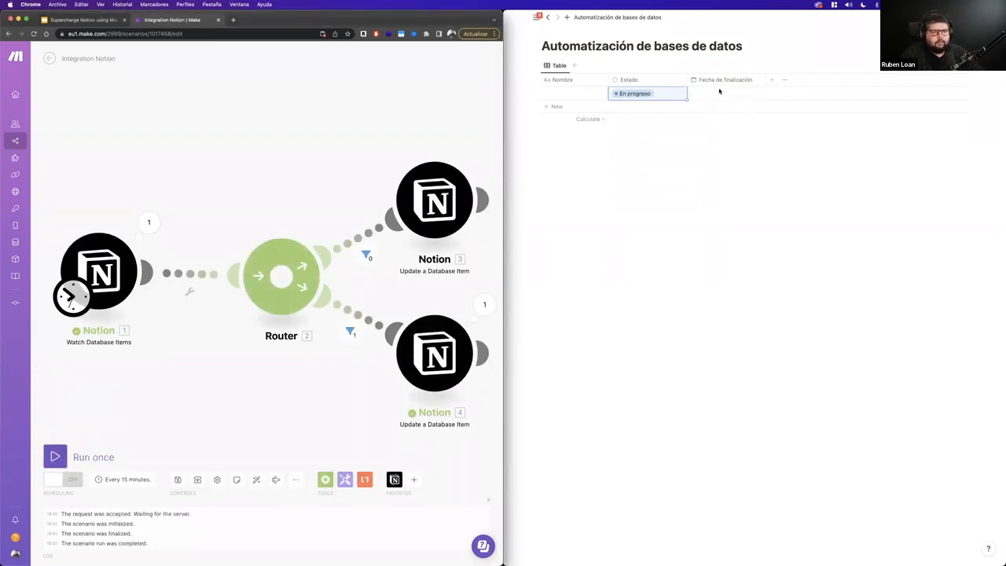
Add three Notion rows with Estado set to Hecho, Sin empezar and En progreso, and run the Make scenario once
{"action": "left_click", "coordinate": [704, 154]}
{"action": "left_click", "coordinate": [694, 166]}
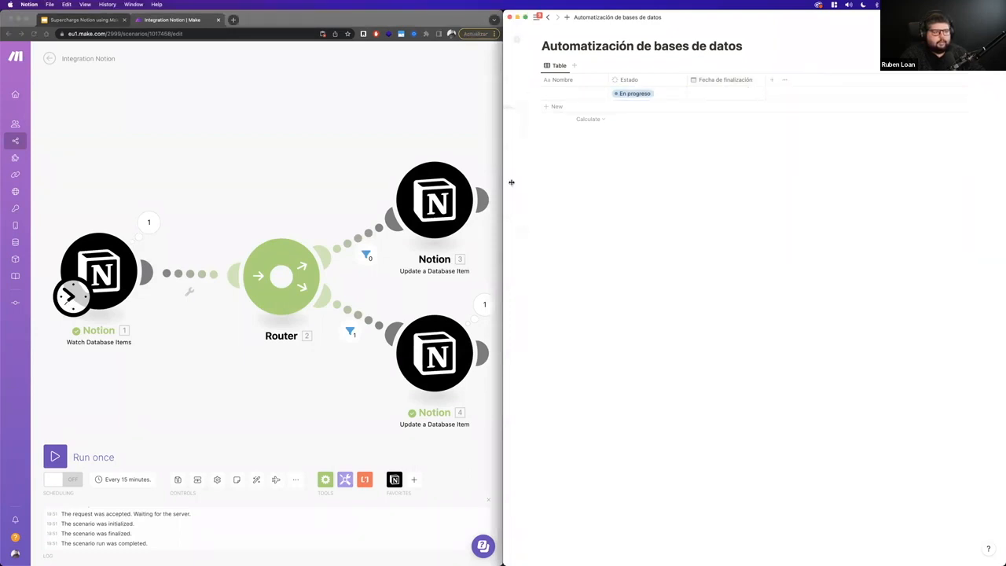
{"action": "left_click", "coordinate": [557, 106]}
{"action": "left_click", "coordinate": [564, 122]}
{"action": "left_click", "coordinate": [562, 134]}
{"action": "left_click", "coordinate": [641, 108]}
{"action": "left_click", "coordinate": [644, 191]}
{"action": "left_click", "coordinate": [639, 120]}
{"action": "left_click", "coordinate": [637, 148]}
{"action": "left_click", "coordinate": [638, 133]}
{"action": "left_click", "coordinate": [637, 187]}
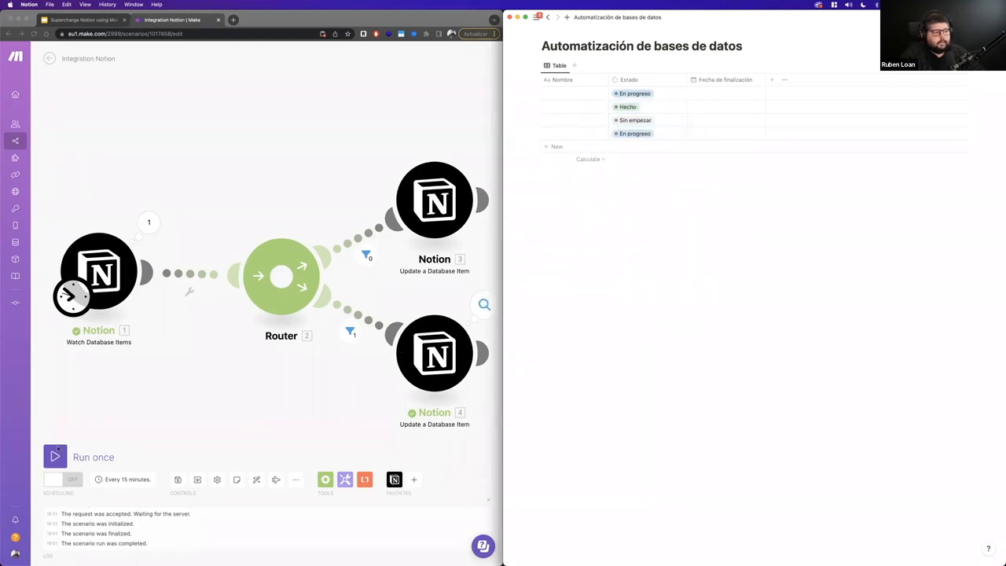
{"action": "left_click", "coordinate": [58, 449]}
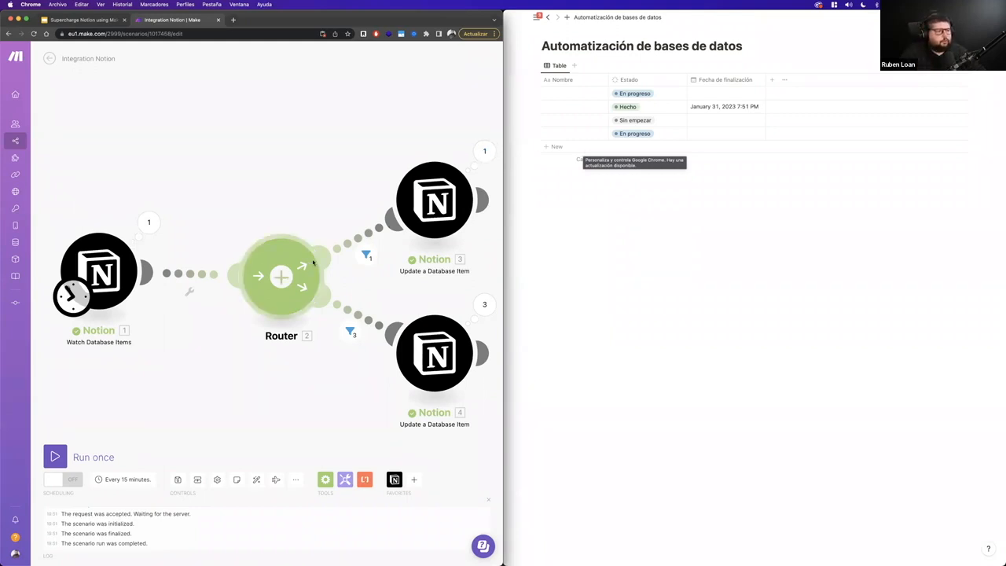
Shift the Router module slightly towards the trigger and leave the scenario editor, saving the changes
{"action": "mouse_move", "coordinate": [280, 274]}
{"action": "left_mouse_down"}
{"action": "mouse_move", "coordinate": [269, 273]}
{"action": "mouse_move", "coordinate": [334, 264]}
{"action": "mouse_move", "coordinate": [279, 269]}
{"action": "left_mouse_up"}
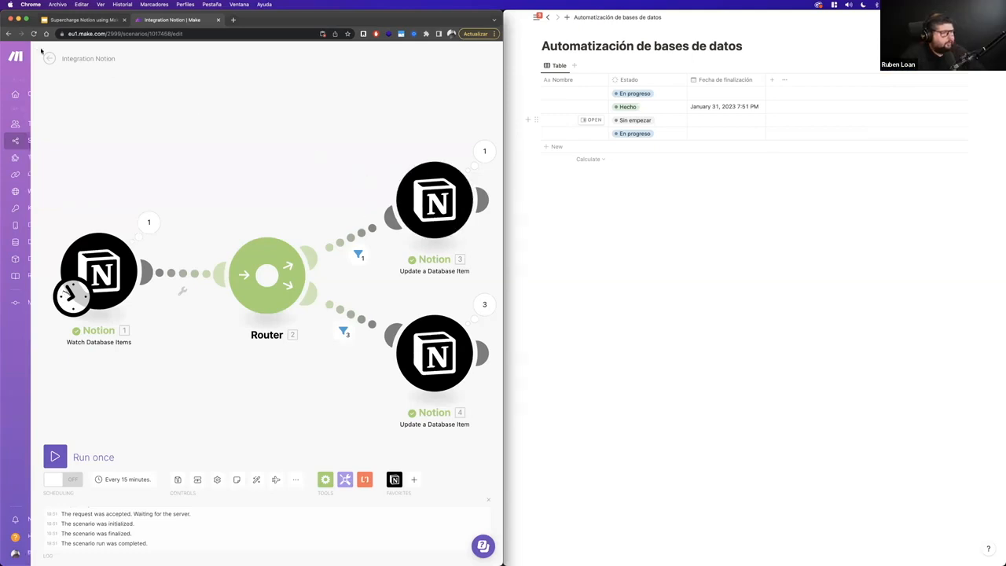
{"action": "left_click", "coordinate": [49, 58]}
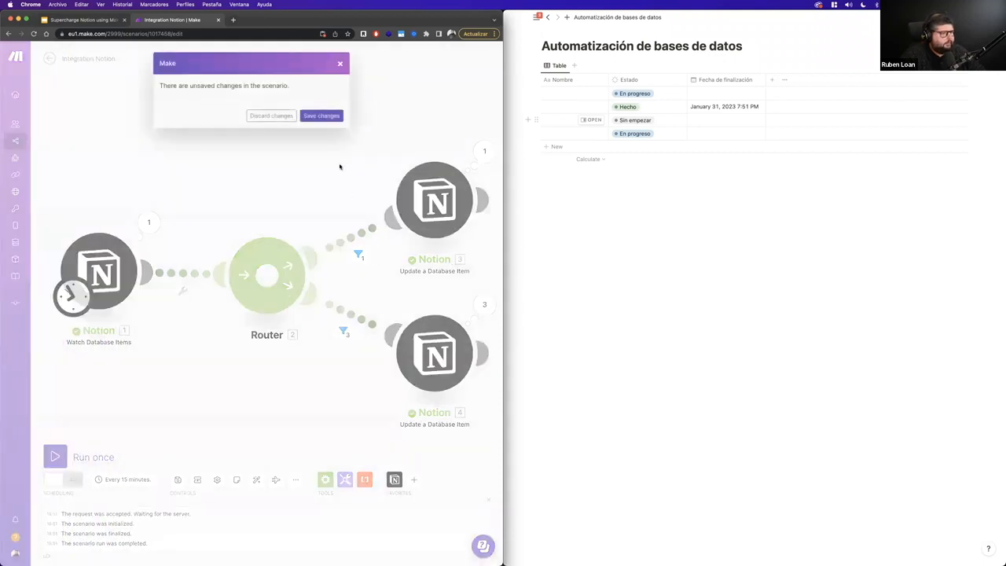
{"action": "left_click", "coordinate": [316, 117]}
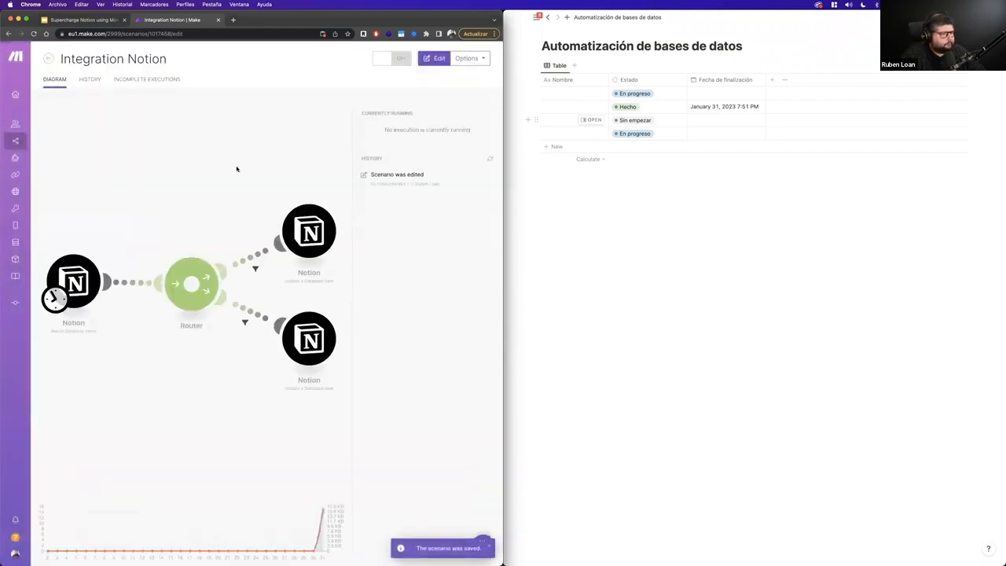
Reopen the scenario for editing and remove the Fecha de finalización: Start condition from the upper route's filter, saving the filter
{"action": "left_click", "coordinate": [255, 269]}
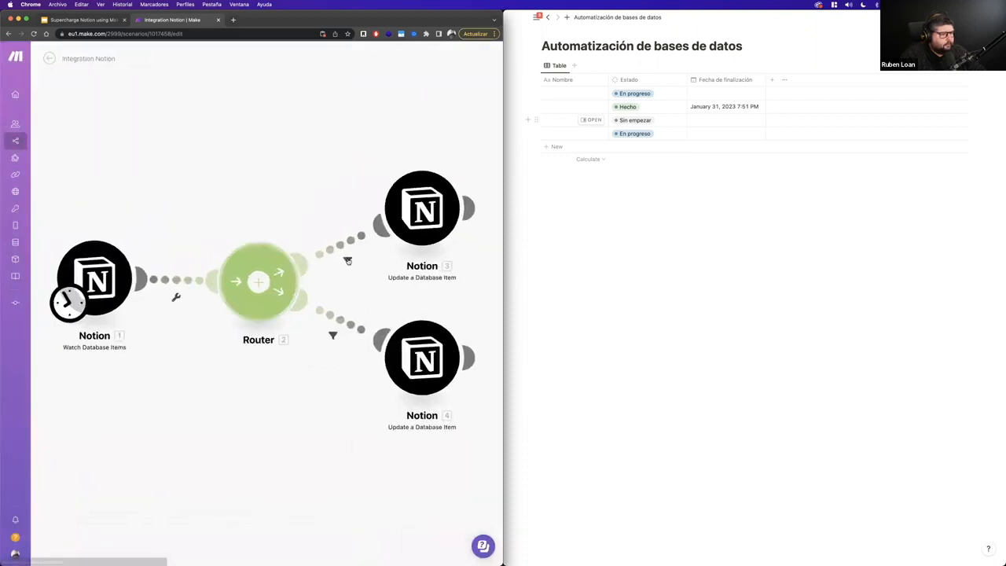
{"action": "left_click", "coordinate": [356, 260]}
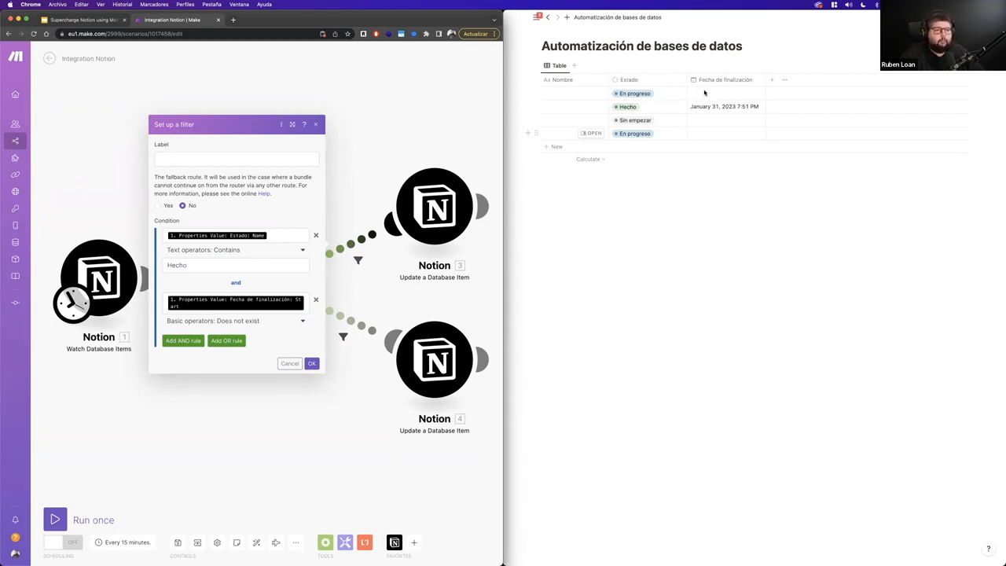
{"action": "left_click", "coordinate": [315, 125]}
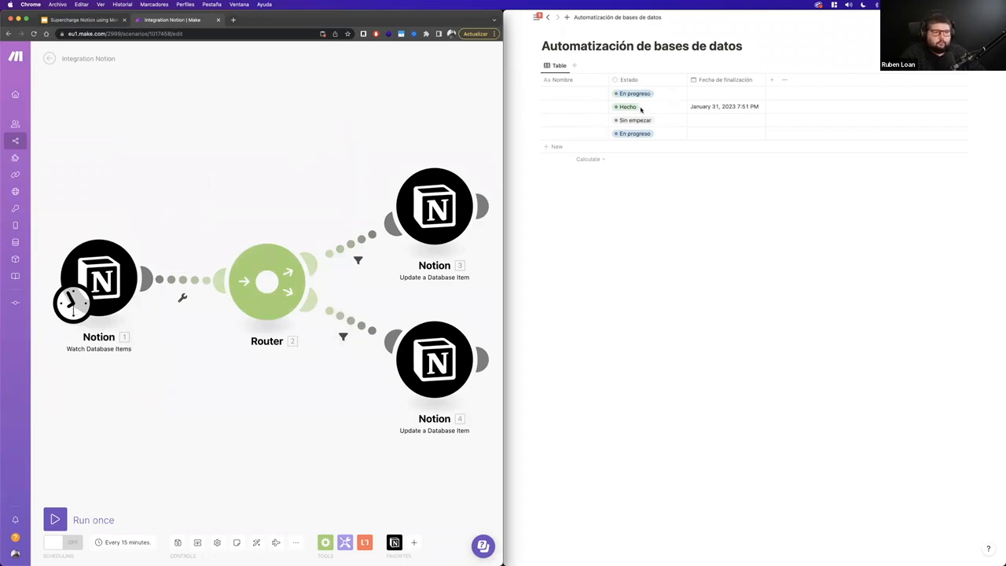
{"action": "left_click", "coordinate": [358, 260]}
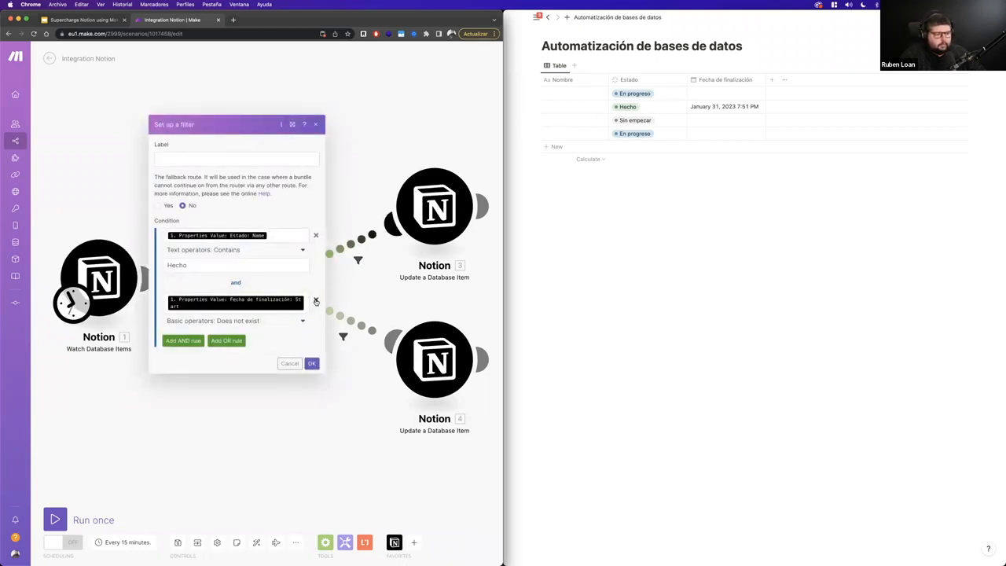
{"action": "left_click", "coordinate": [315, 301]}
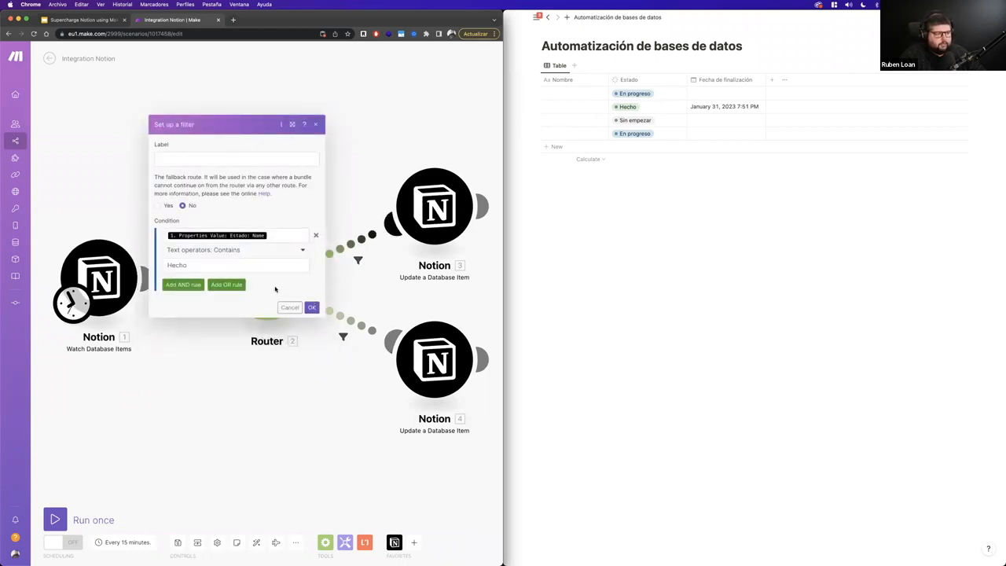
{"action": "left_click", "coordinate": [311, 308]}
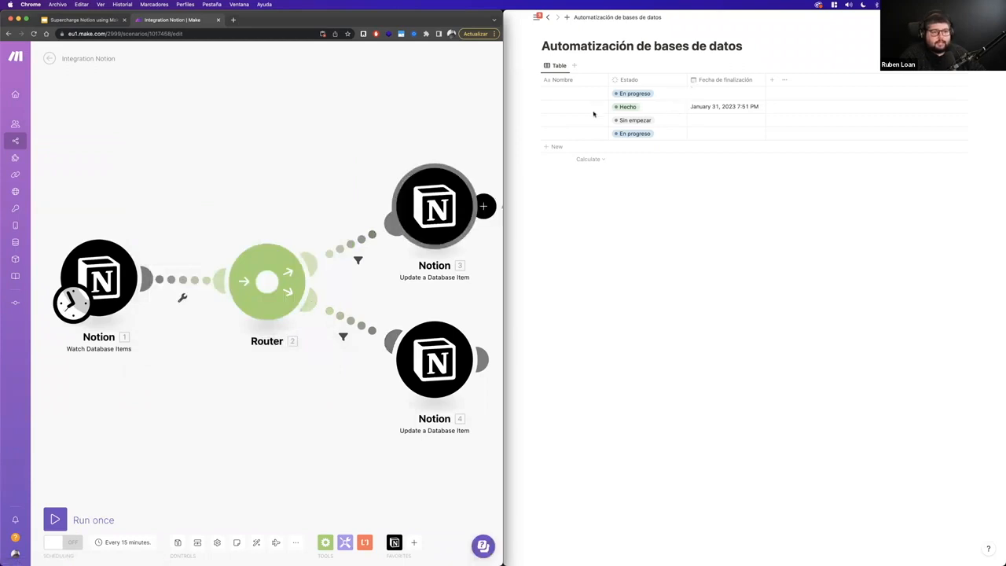
In Notion, enter hola as the Nombre of the Hecho row, and run the Make scenario once
{"action": "left_click", "coordinate": [559, 107]}
{"action": "type", "text": "hola"}
{"action": "key", "text": "Return"}
{"action": "left_click", "coordinate": [639, 233]}
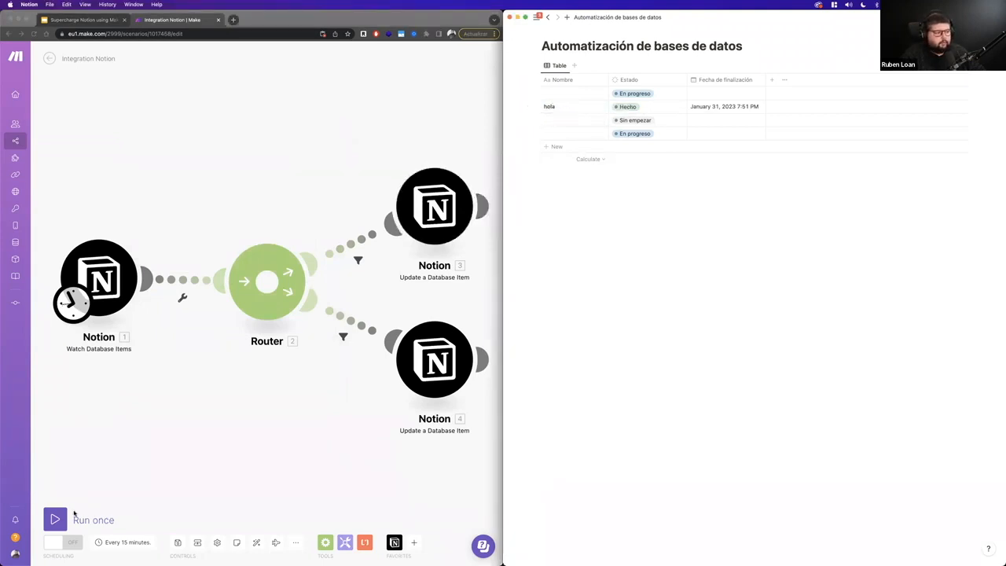
{"action": "left_click", "coordinate": [56, 519]}
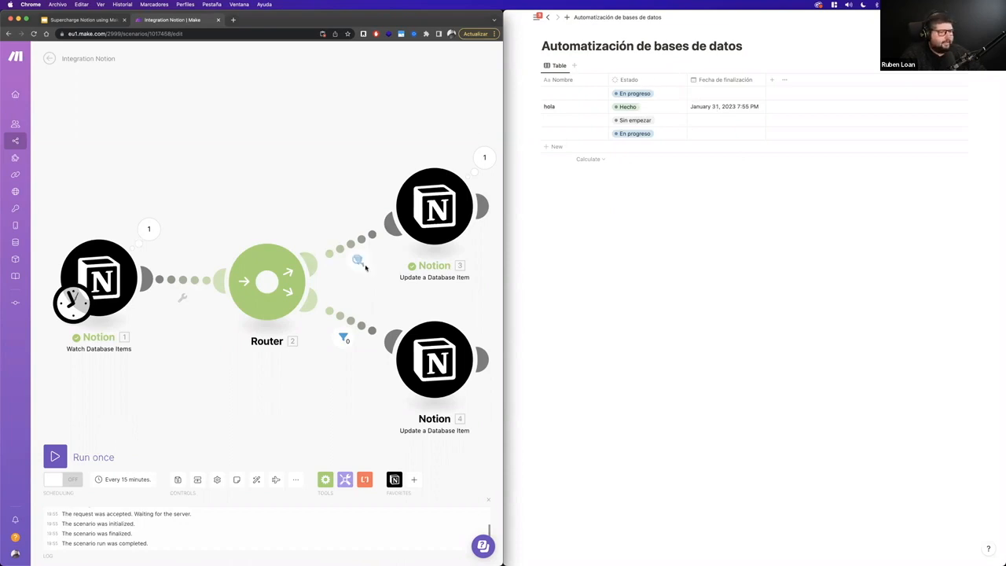
Leave the scenario editor discarding the unsaved changes, and reopen it to check that the upper route's filter keeps both conditions
{"action": "left_click", "coordinate": [49, 58]}
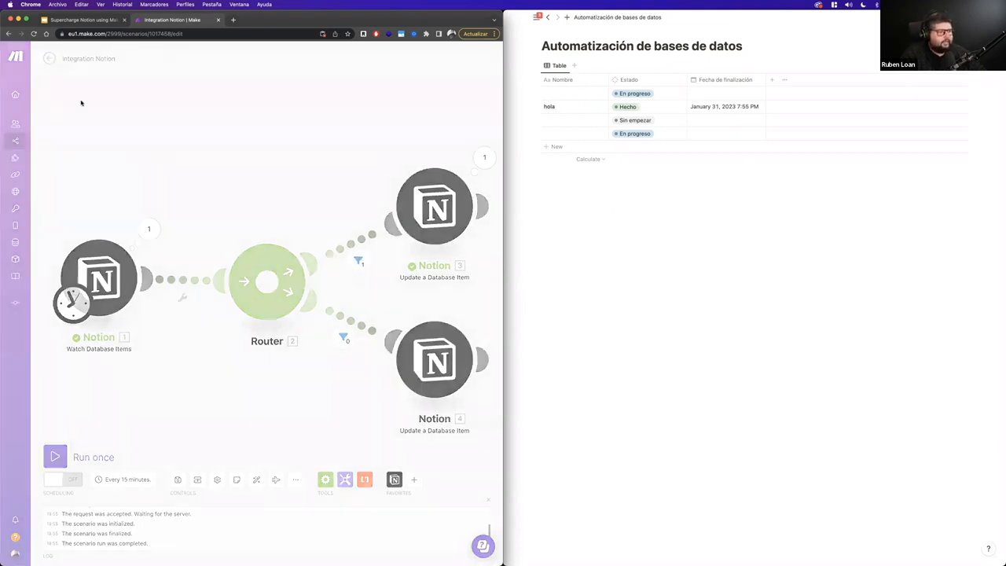
{"action": "left_click", "coordinate": [271, 114]}
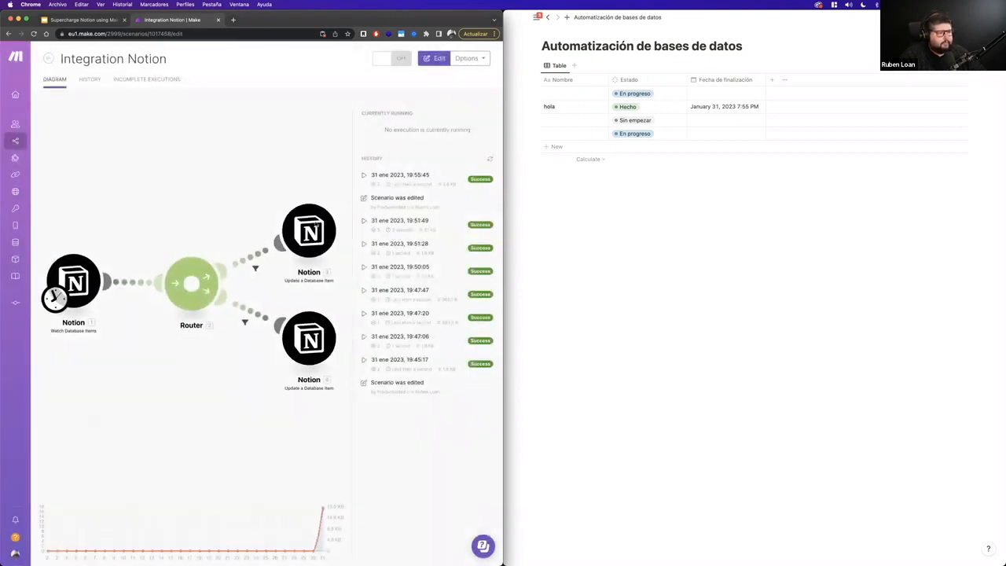
{"action": "left_click", "coordinate": [259, 271]}
{"action": "left_click", "coordinate": [319, 220]}
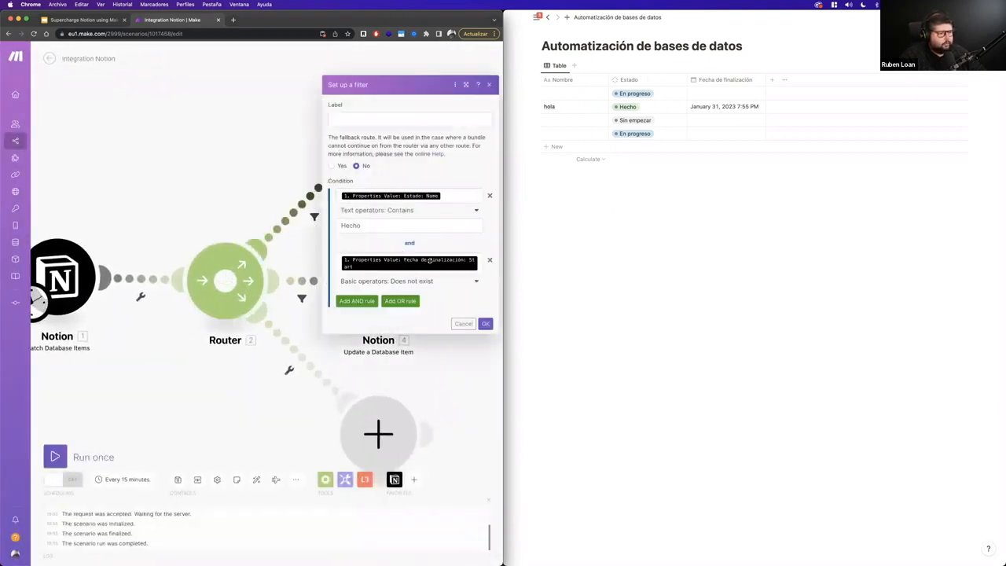
{"action": "left_click", "coordinate": [485, 323]}
Delete the empty module on the Router's extra third route and move the second Update a Database Item module lower
{"action": "right_click", "coordinate": [394, 428]}
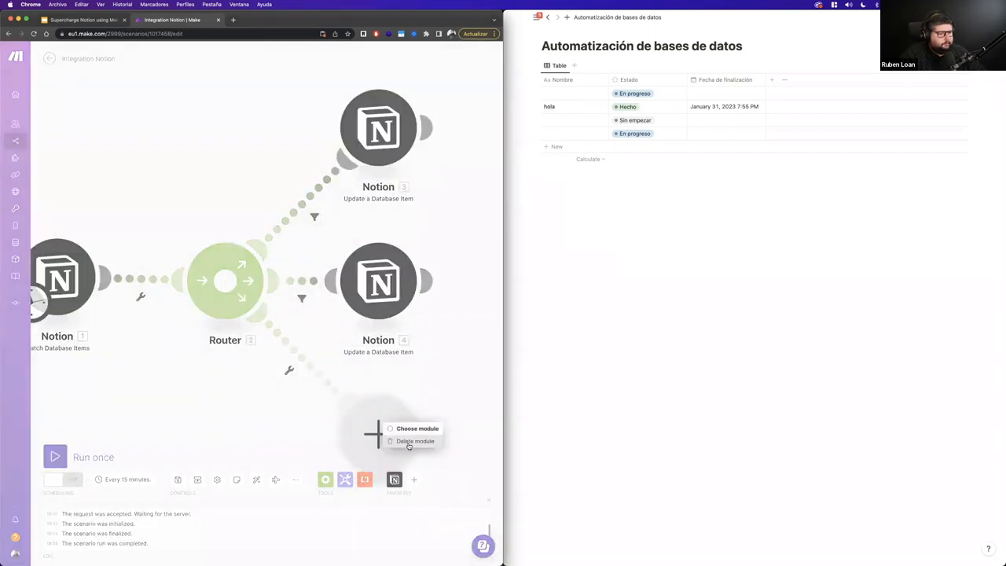
{"action": "left_click", "coordinate": [407, 442]}
{"action": "left_click_drag", "start_coordinate": [386, 353], "coordinate": [388, 367]}
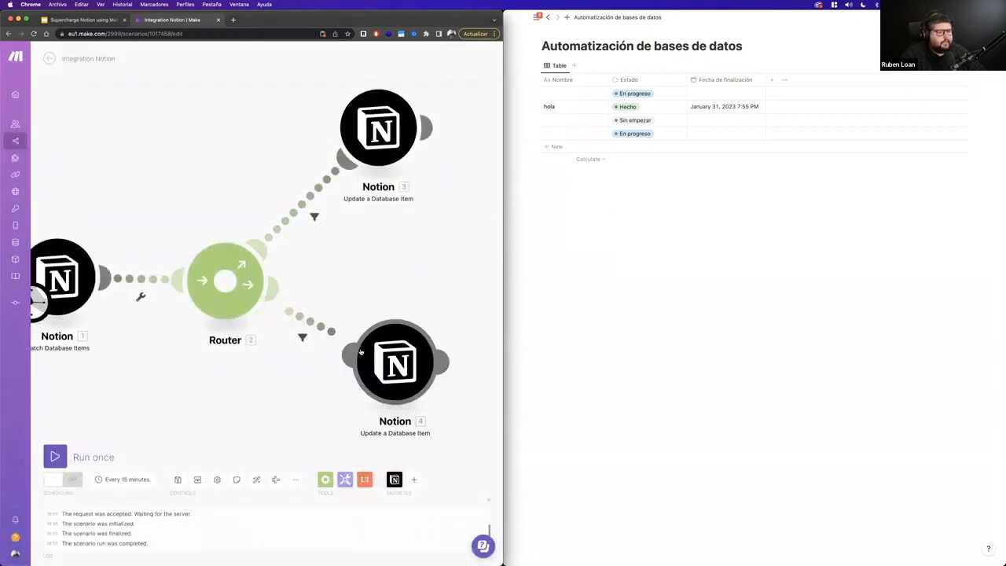
{"action": "left_click_drag", "start_coordinate": [225, 182], "coordinate": [262, 194]}
{"action": "scroll", "coordinate": [263, 196], "scroll_direction": "down", "scroll_amount": 5}
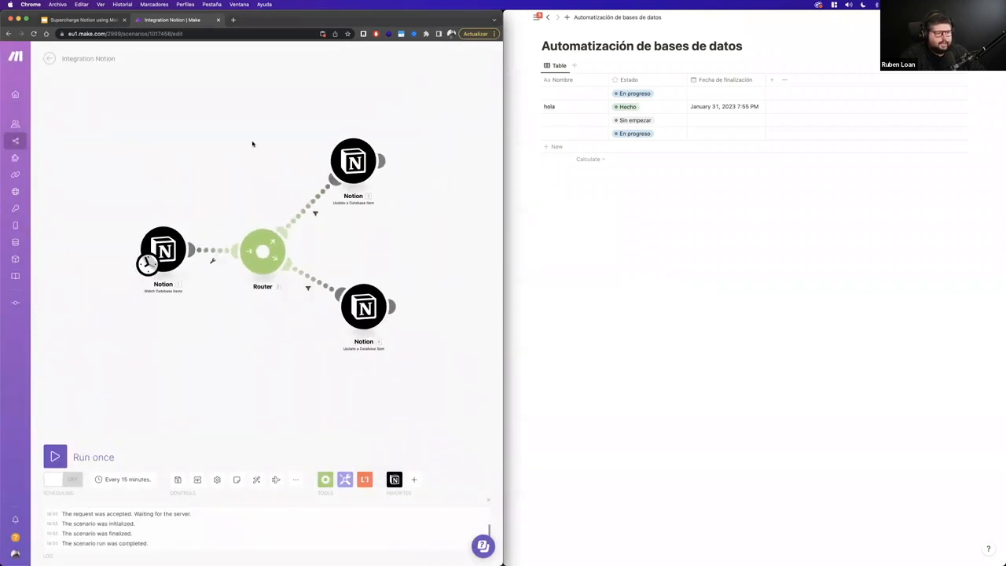
{"action": "left_click_drag", "start_coordinate": [252, 142], "coordinate": [251, 186]}
{"action": "scroll", "coordinate": [320, 269], "scroll_direction": "up", "scroll_amount": 1}
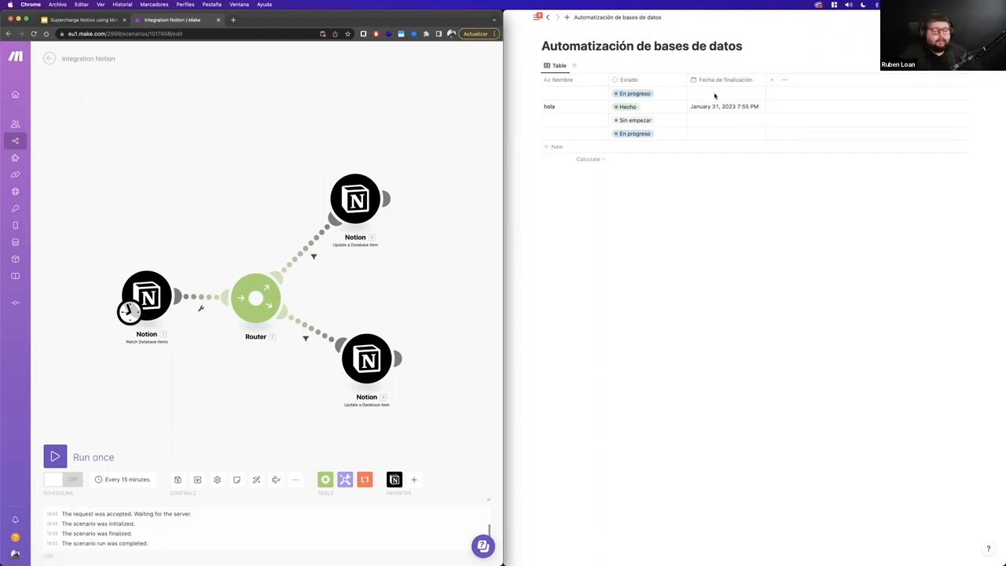
In Notion, add a checkbox property named Terminada to the Automatización de bases de datos table
{"action": "left_click", "coordinate": [711, 157]}
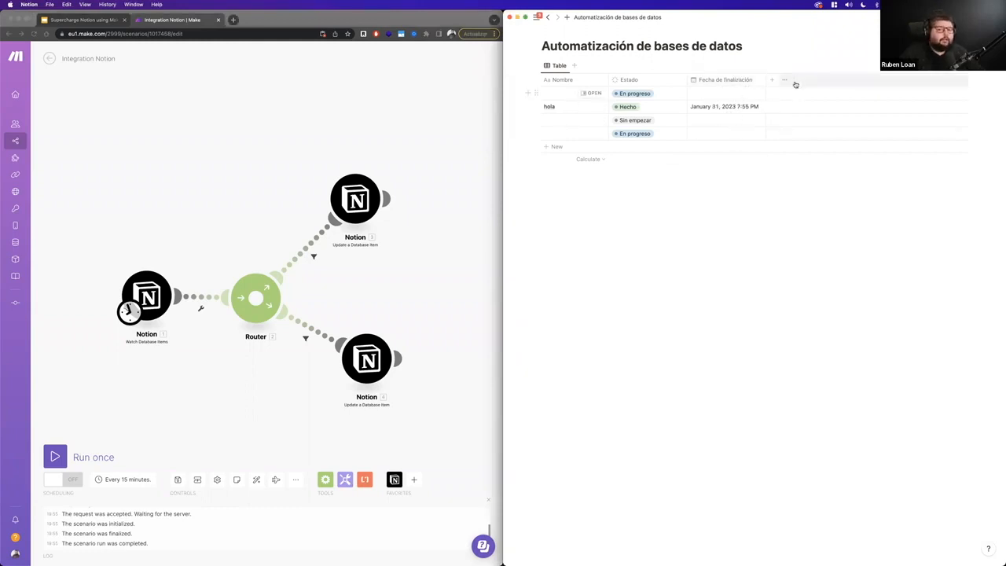
{"action": "left_click", "coordinate": [771, 79]}
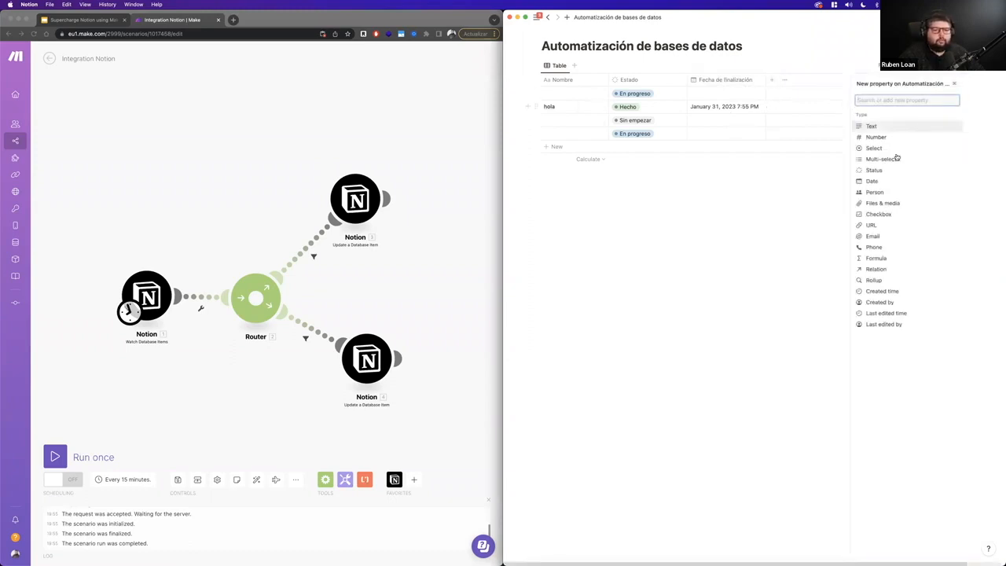
{"action": "left_click", "coordinate": [880, 213]}
{"action": "type", "text": "Terminada"}
{"action": "left_click", "coordinate": [651, 235]}
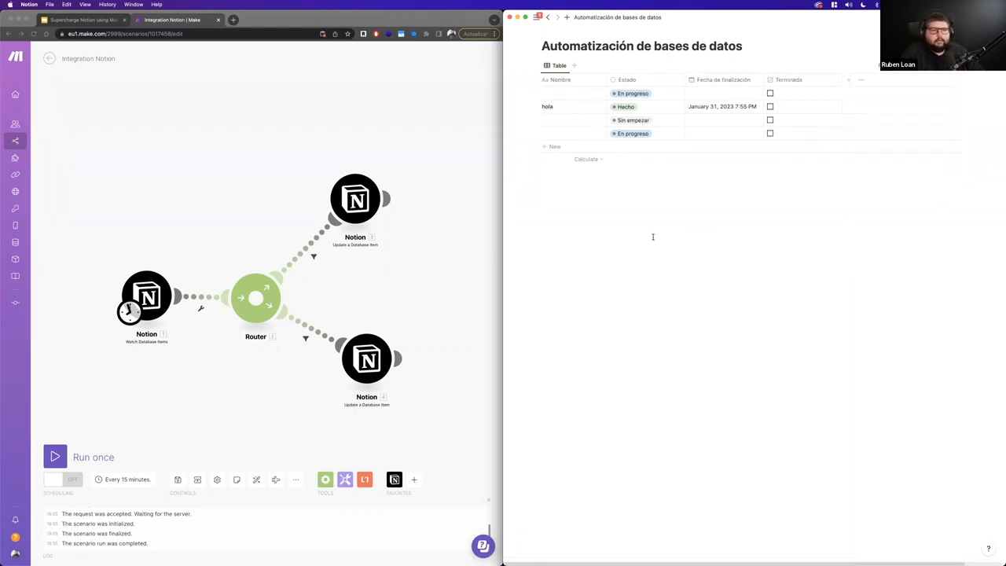
{"action": "left_click", "coordinate": [723, 79]}
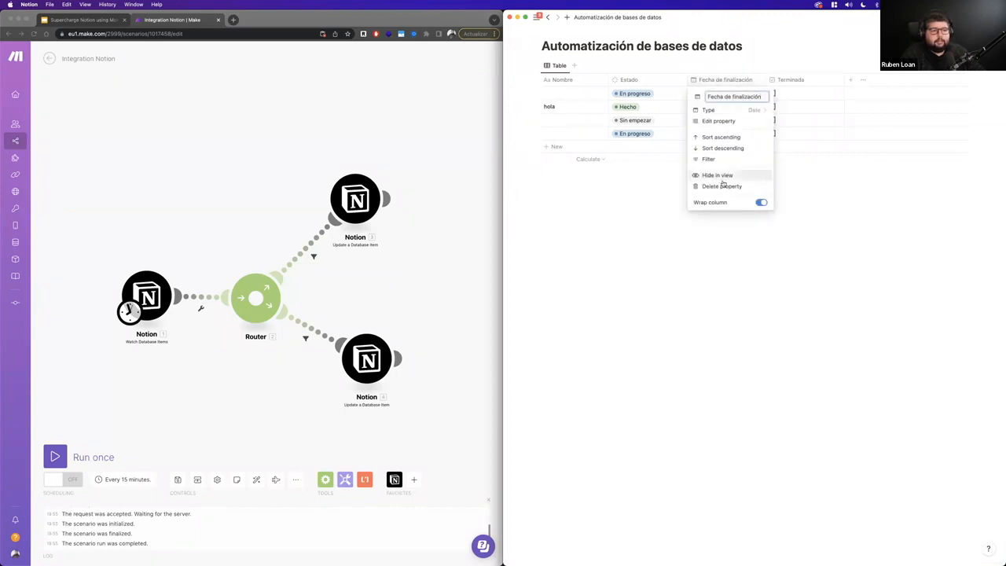
{"action": "left_click", "coordinate": [702, 227]}
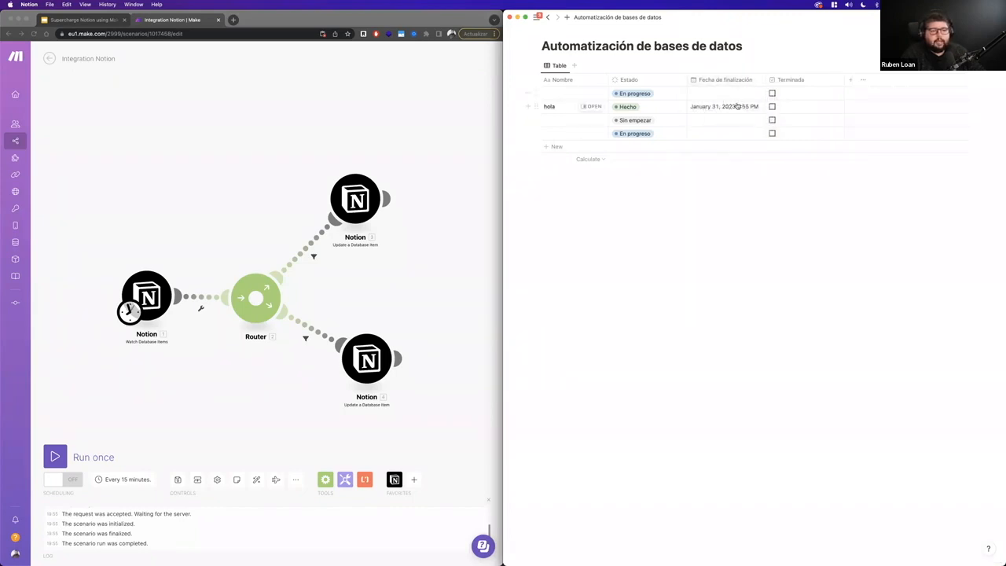
In Make, remove the Fecha de finalización: Start condition from the upper route's filter and save the filter with only the Hecho condition filled in
{"action": "left_click", "coordinate": [316, 255]}
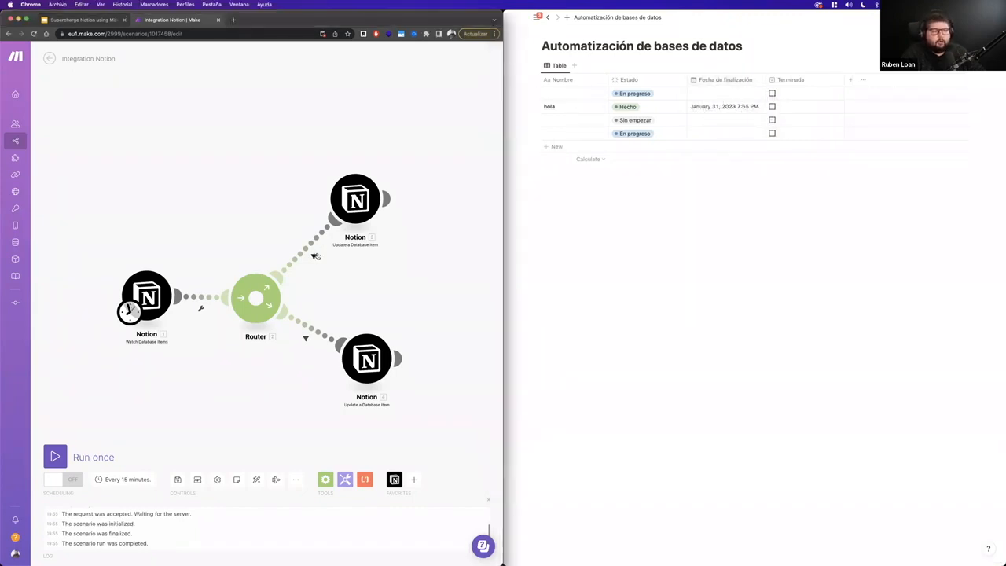
{"action": "left_click", "coordinate": [315, 256]}
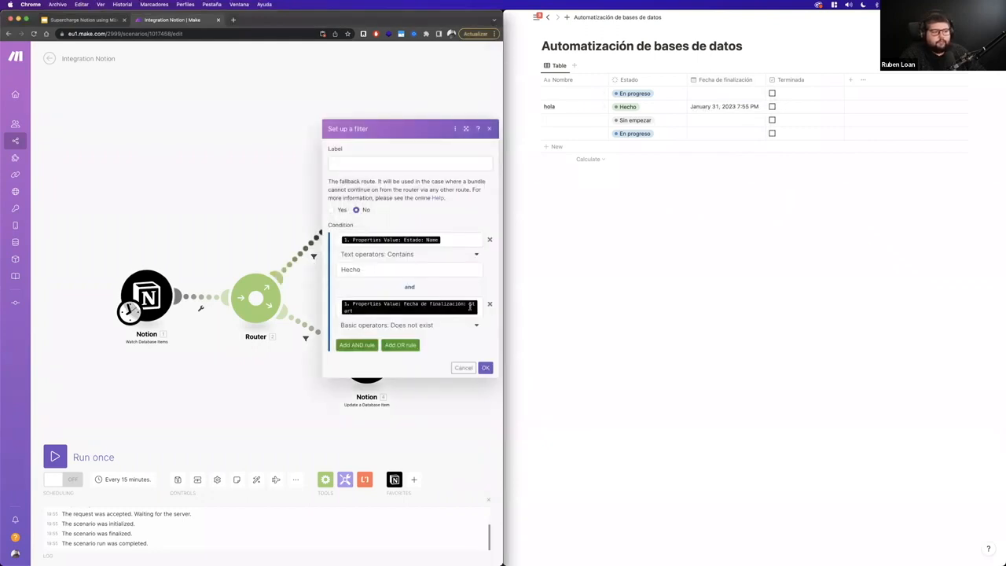
{"action": "left_click", "coordinate": [490, 306]}
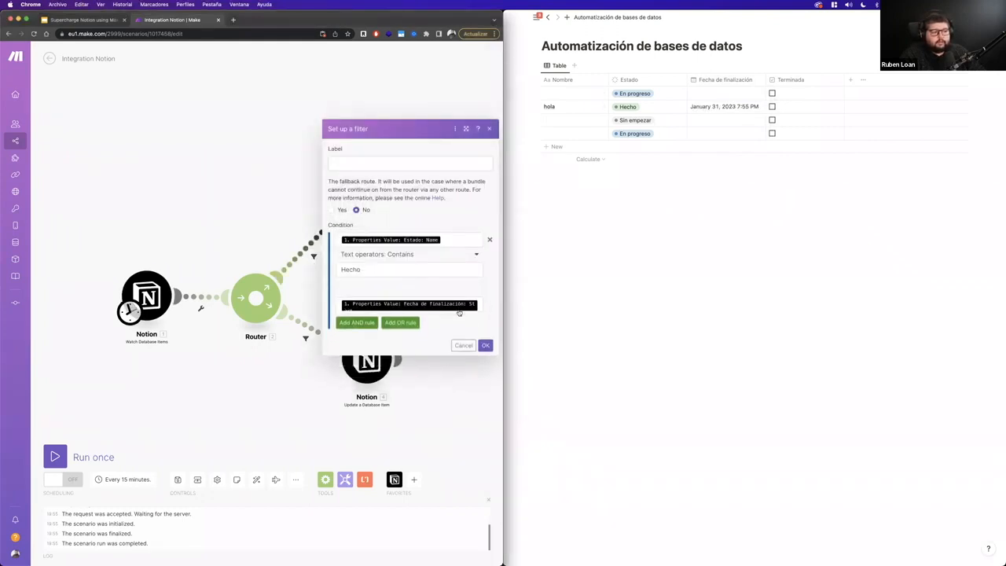
{"action": "left_click", "coordinate": [366, 290]}
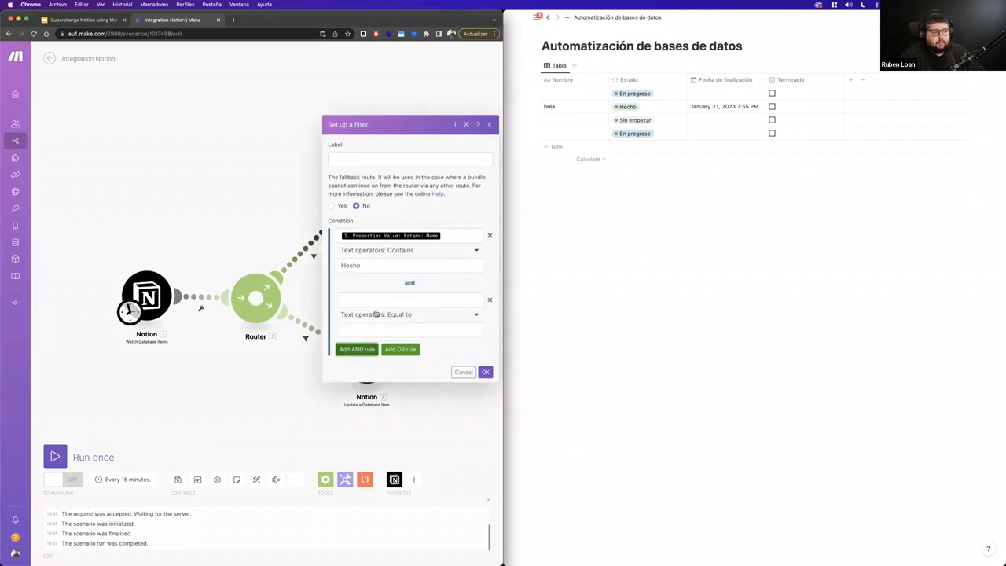
{"action": "left_click", "coordinate": [402, 298]}
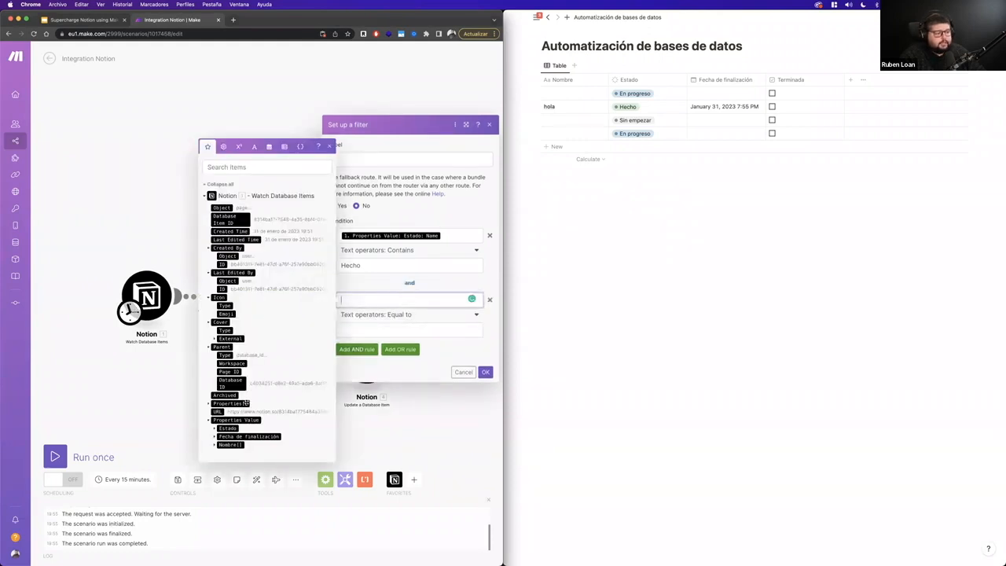
{"action": "left_click", "coordinate": [460, 360]}
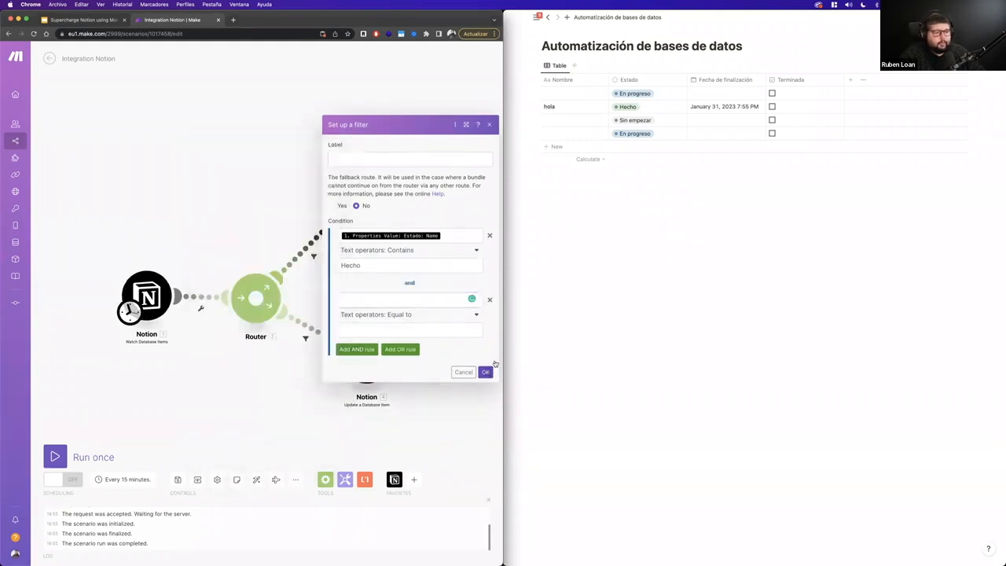
{"action": "left_click", "coordinate": [486, 372]}
Run the scenario once before and once after adding an empty row in Notion, and inspect the upper route's filter result
{"action": "left_click", "coordinate": [55, 457]}
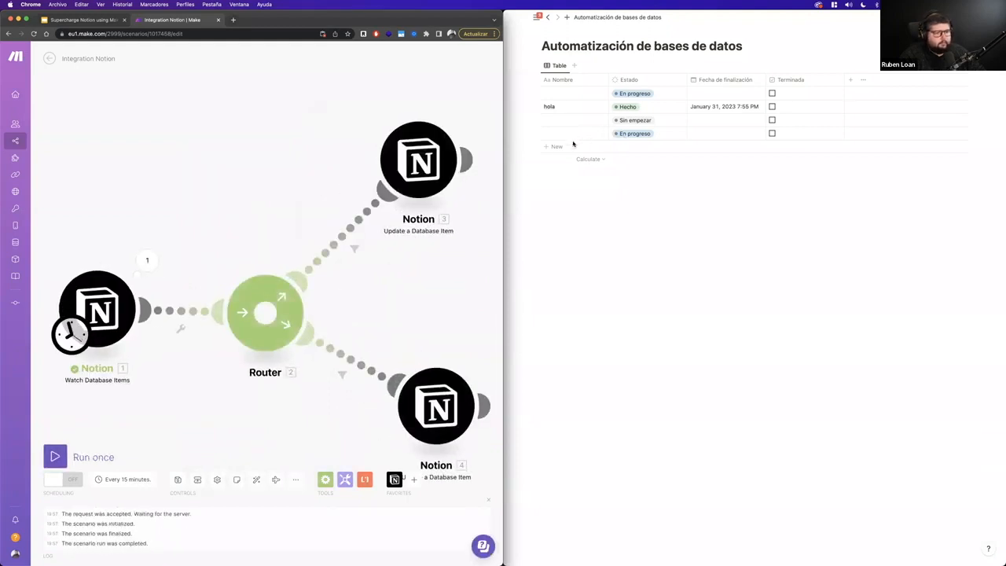
{"action": "left_click", "coordinate": [560, 147]}
{"action": "left_click", "coordinate": [55, 457]}
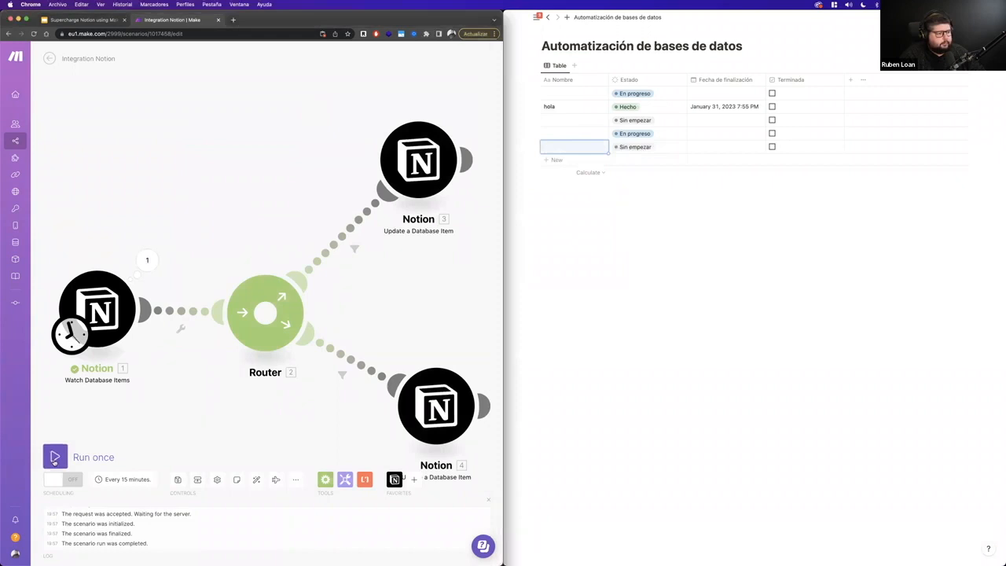
{"action": "left_click", "coordinate": [353, 249]}
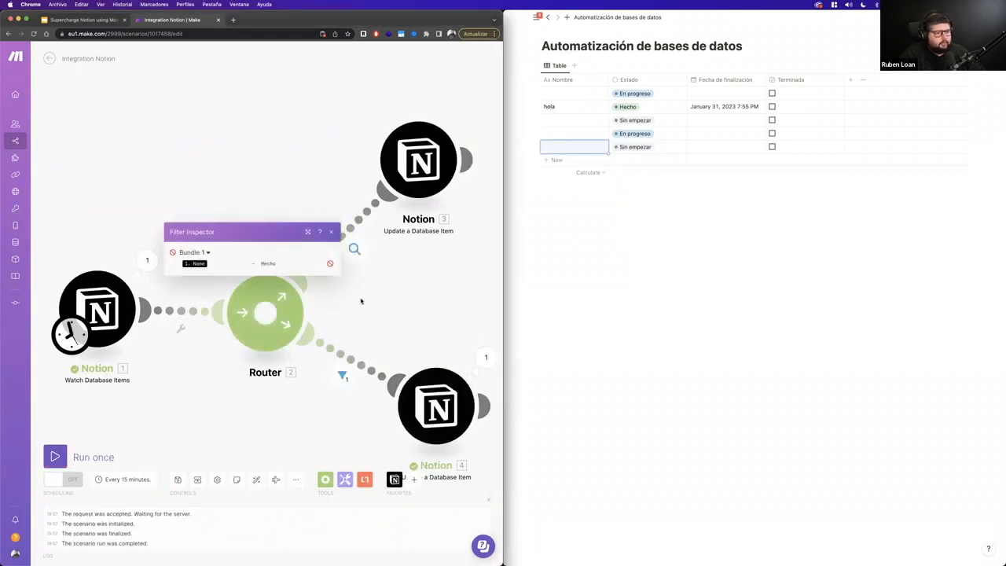
{"action": "left_click", "coordinate": [331, 233]}
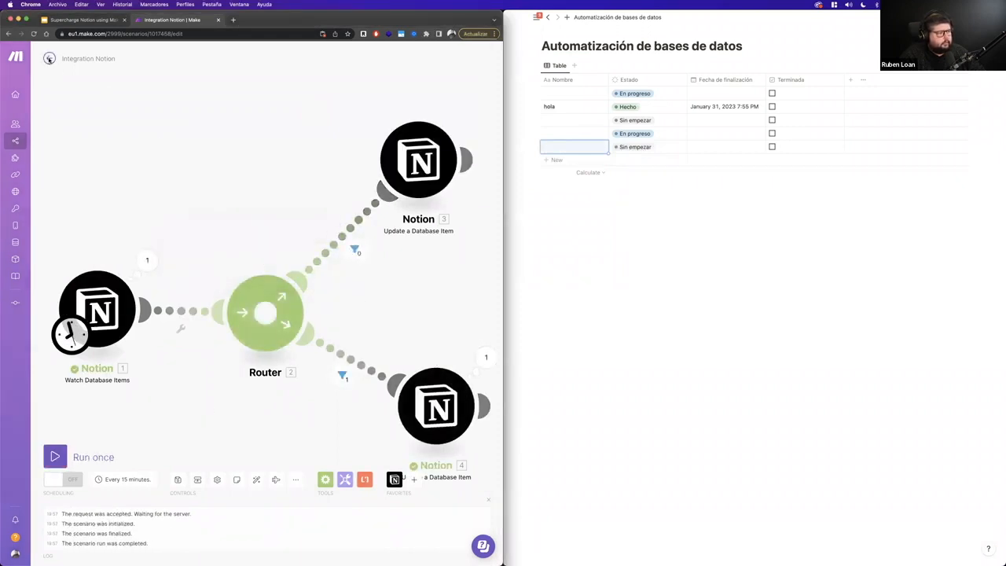
Leave the scenario editor saving the changes, and reopen the scenario for editing
{"action": "left_click", "coordinate": [49, 58]}
{"action": "left_click", "coordinate": [324, 121]}
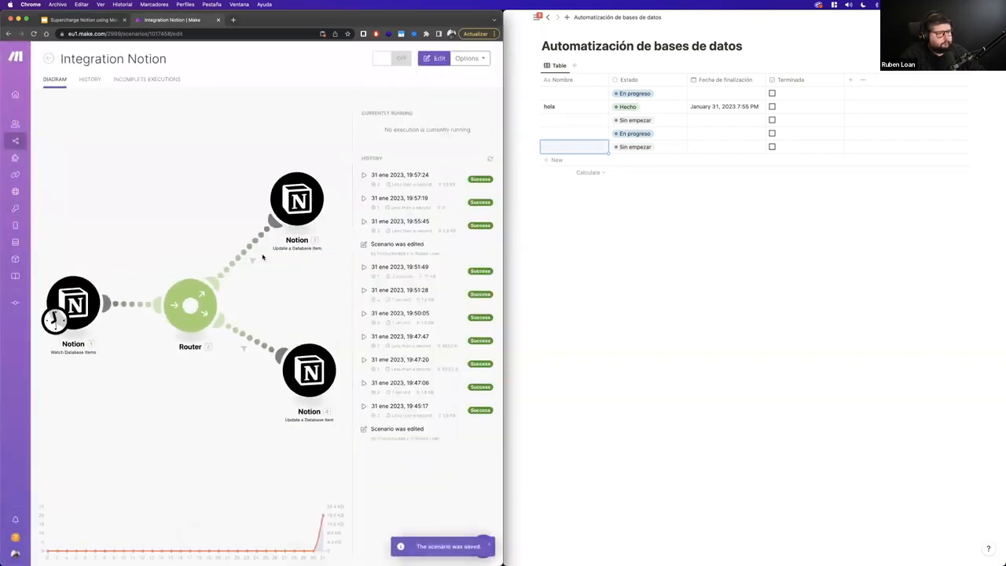
{"action": "left_click", "coordinate": [261, 256]}
Add an AND rule to the upper route's filter that evaluates the Watch Database Items property Terminada
{"action": "left_click", "coordinate": [354, 249]}
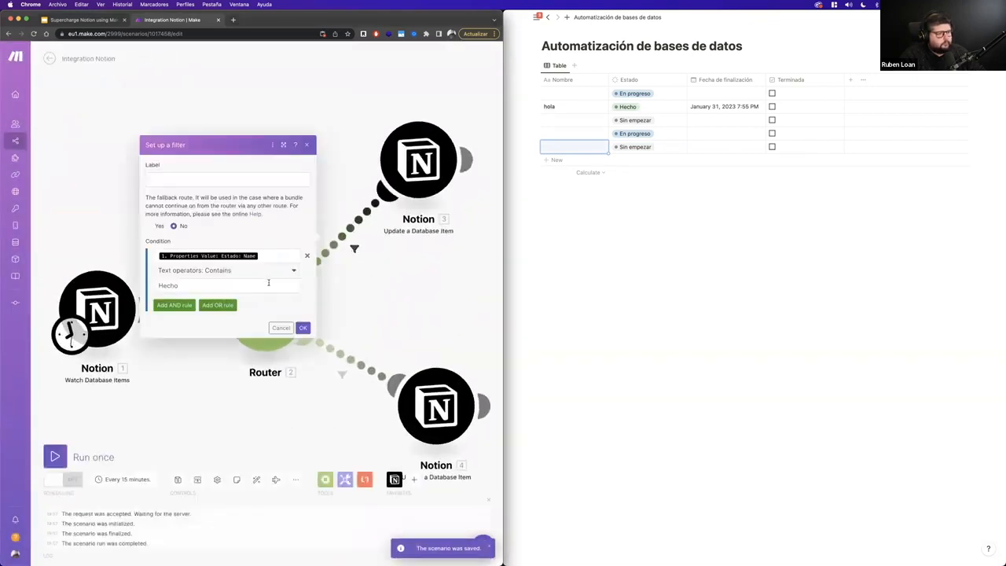
{"action": "left_click", "coordinate": [174, 306]}
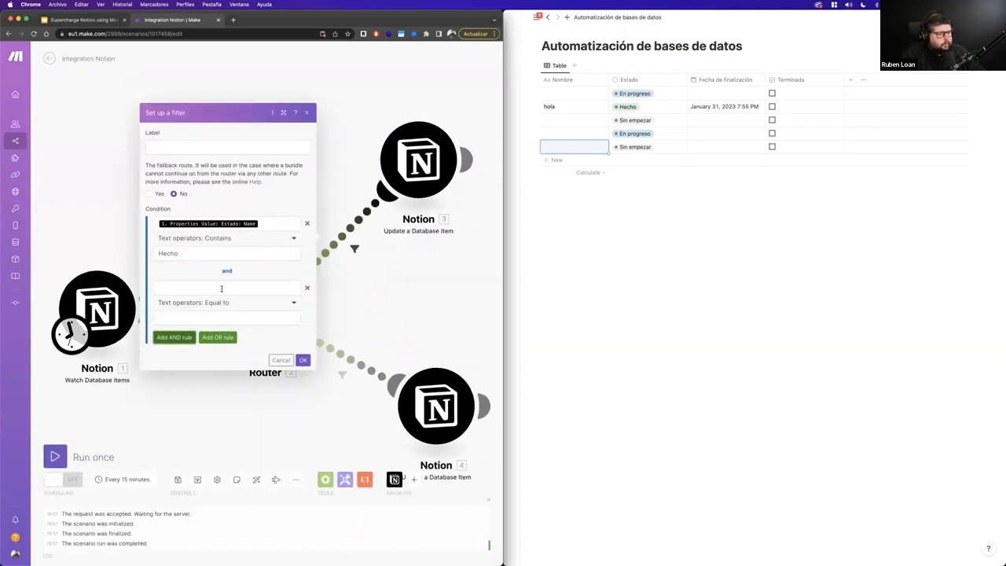
{"action": "left_click", "coordinate": [221, 289]}
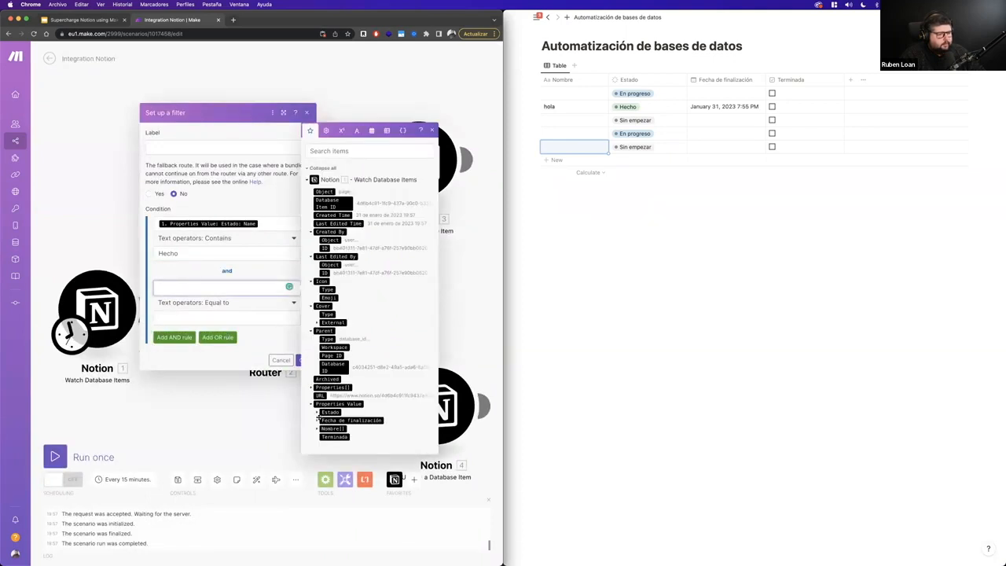
{"action": "left_click", "coordinate": [332, 437]}
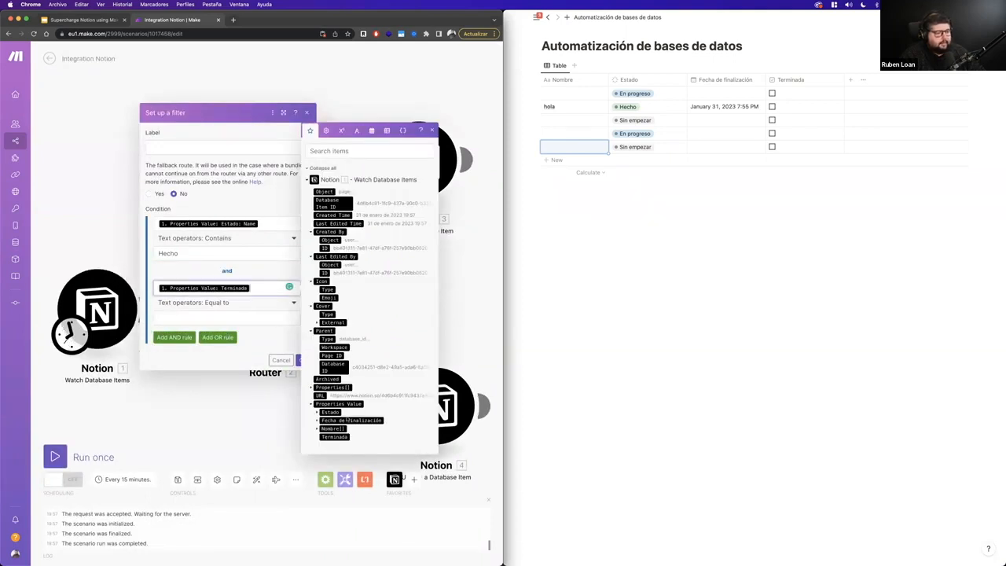
Set the operator of the Terminada rule to the Boolean Equal to
{"action": "left_click", "coordinate": [260, 304]}
{"action": "scroll", "coordinate": [228, 382], "scroll_direction": "down", "scroll_amount": 5}
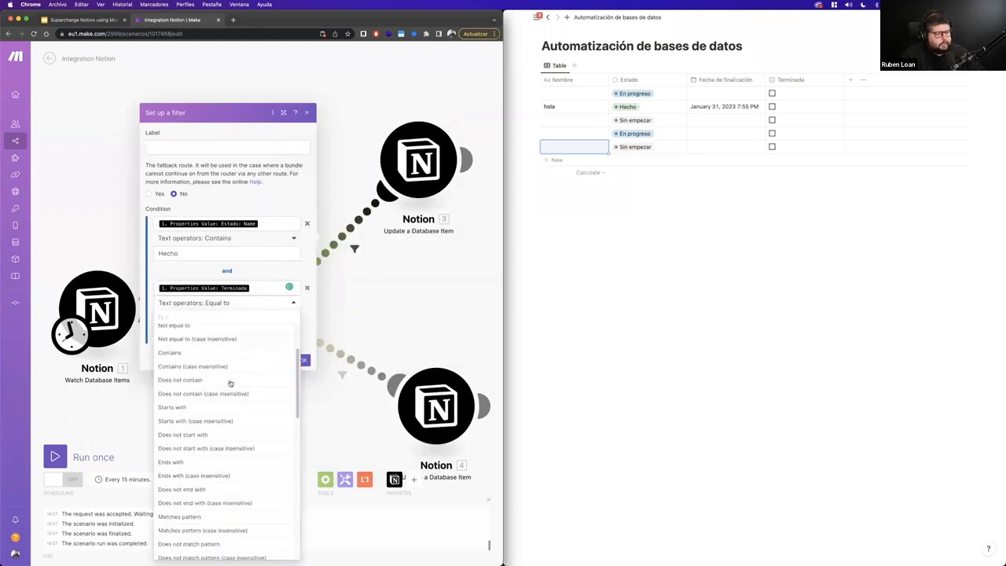
{"action": "scroll", "coordinate": [192, 385], "scroll_direction": "up", "scroll_amount": 5}
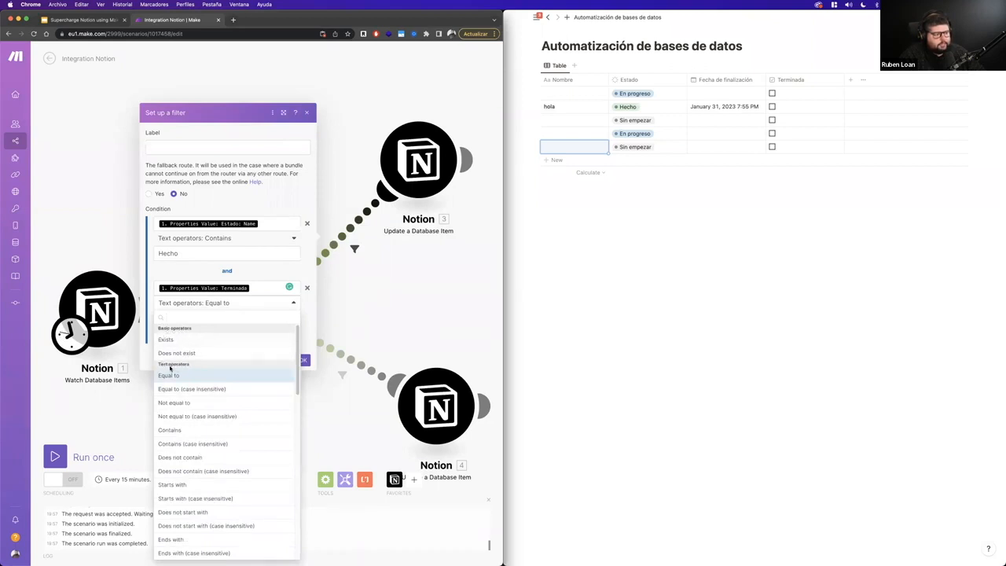
{"action": "scroll", "coordinate": [169, 374], "scroll_direction": "down", "scroll_amount": 2}
{"action": "scroll", "coordinate": [172, 377], "scroll_direction": "down", "scroll_amount": 5}
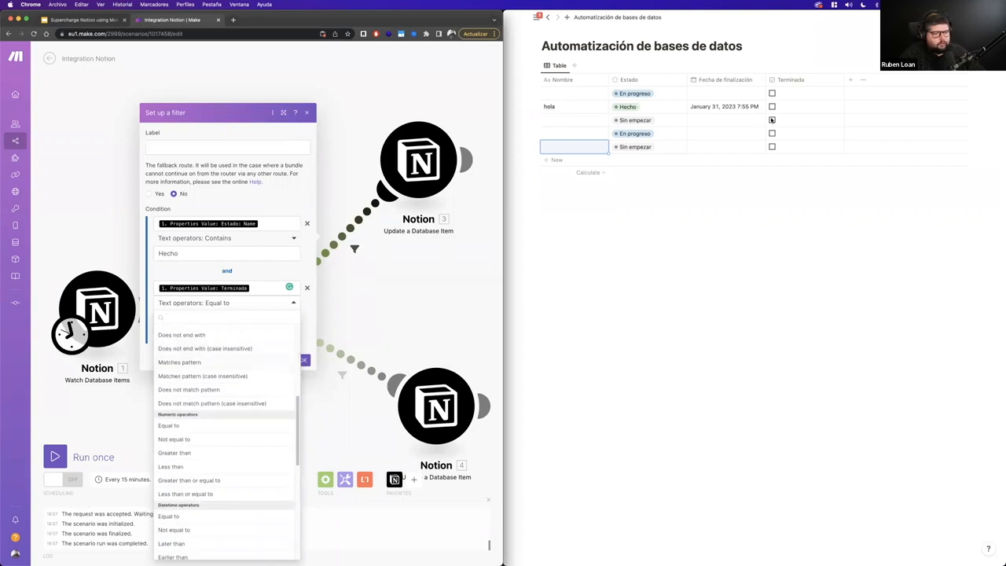
{"action": "scroll", "coordinate": [193, 377], "scroll_direction": "down", "scroll_amount": 3}
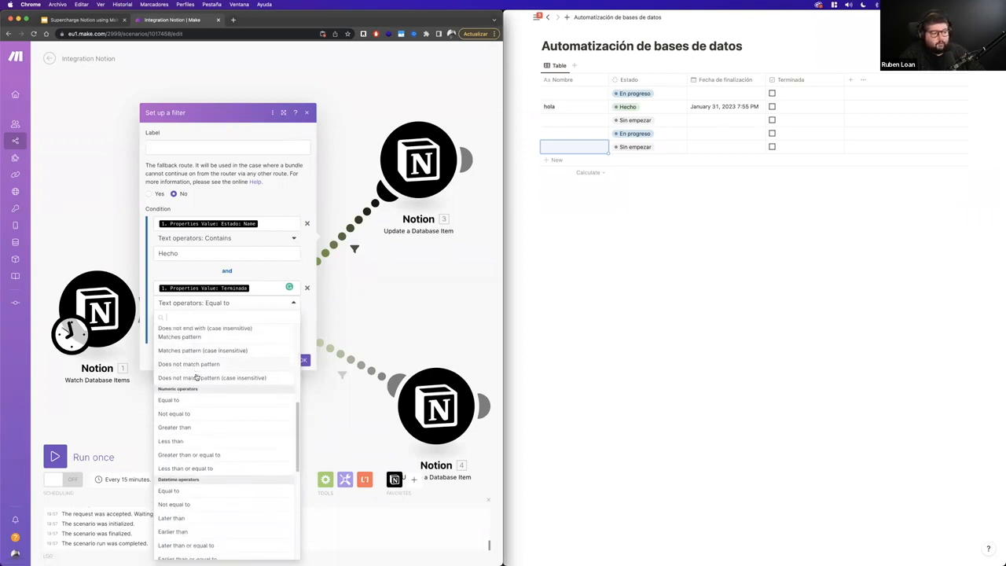
{"action": "scroll", "coordinate": [201, 391], "scroll_direction": "down", "scroll_amount": 10}
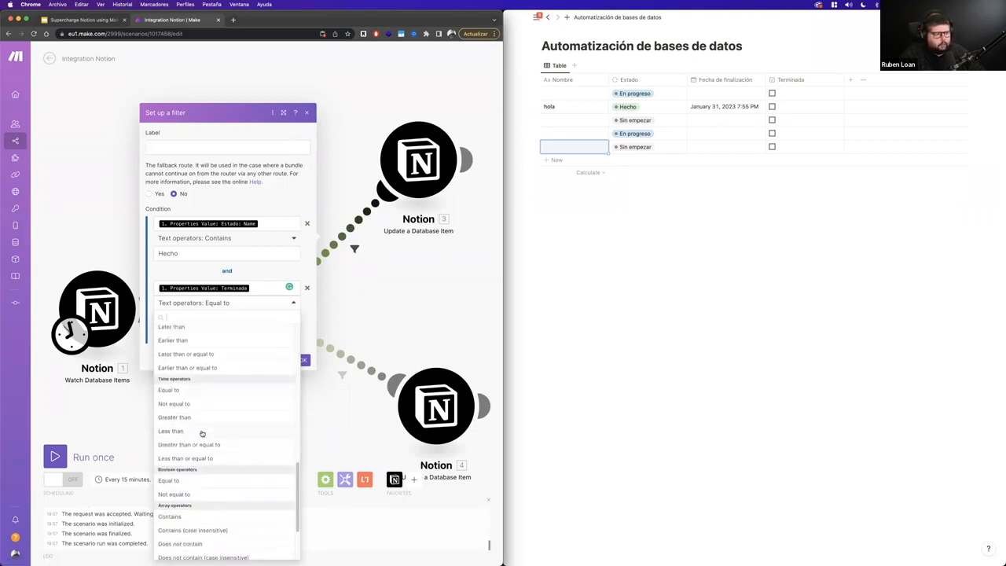
{"action": "scroll", "coordinate": [202, 434], "scroll_direction": "down", "scroll_amount": 1}
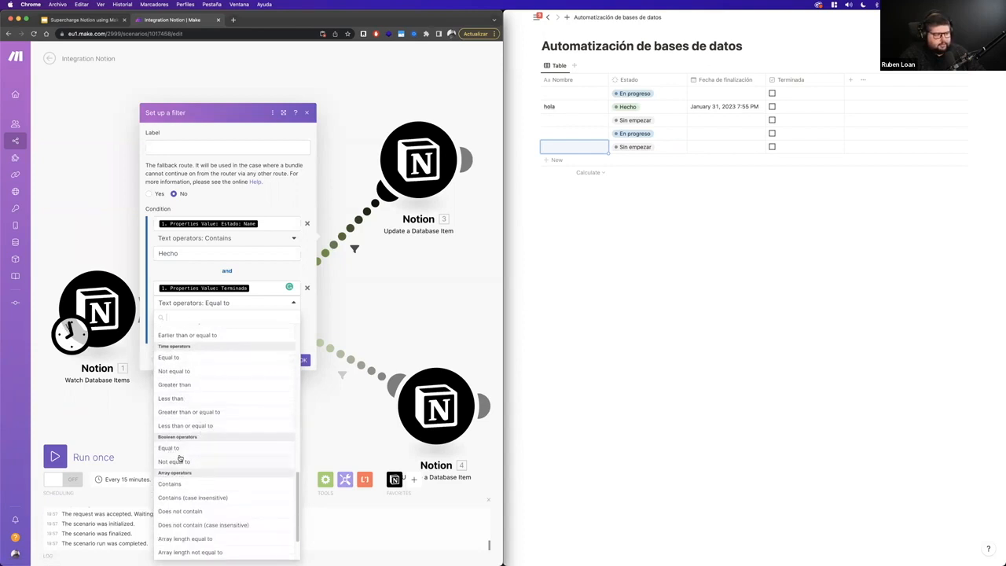
{"action": "left_click", "coordinate": [181, 448]}
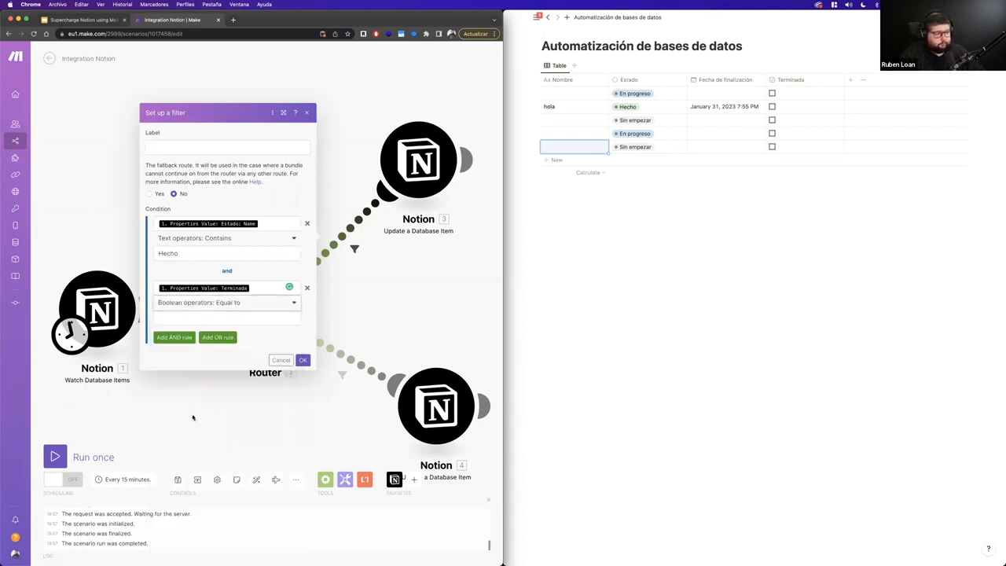
Set the Terminada rule's comparison value to the keyword false, save the filter, and reopen it to check both conditions
{"action": "left_click", "coordinate": [235, 315]}
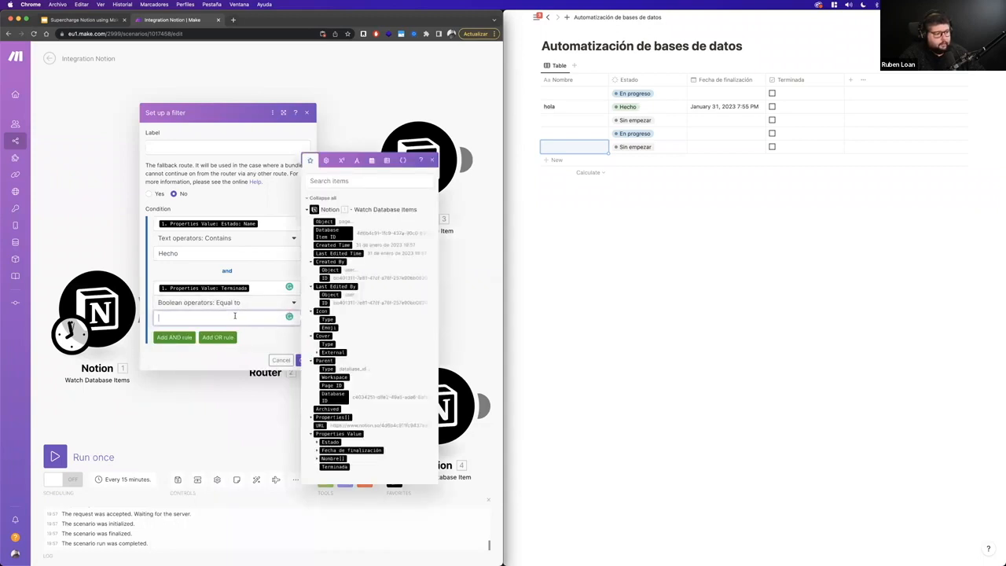
{"action": "left_click", "coordinate": [341, 160]}
{"action": "left_click", "coordinate": [326, 270]}
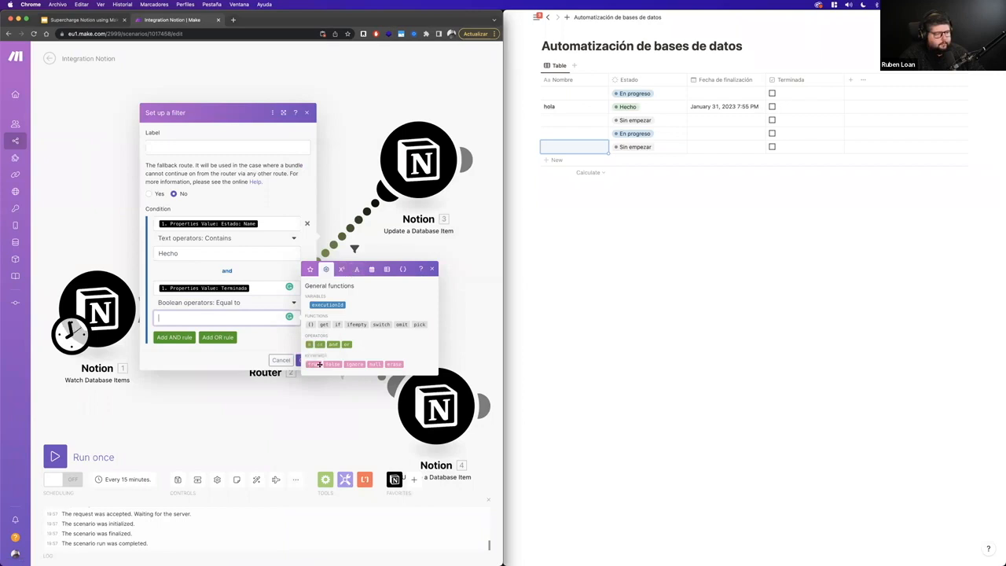
{"action": "left_click", "coordinate": [331, 364]}
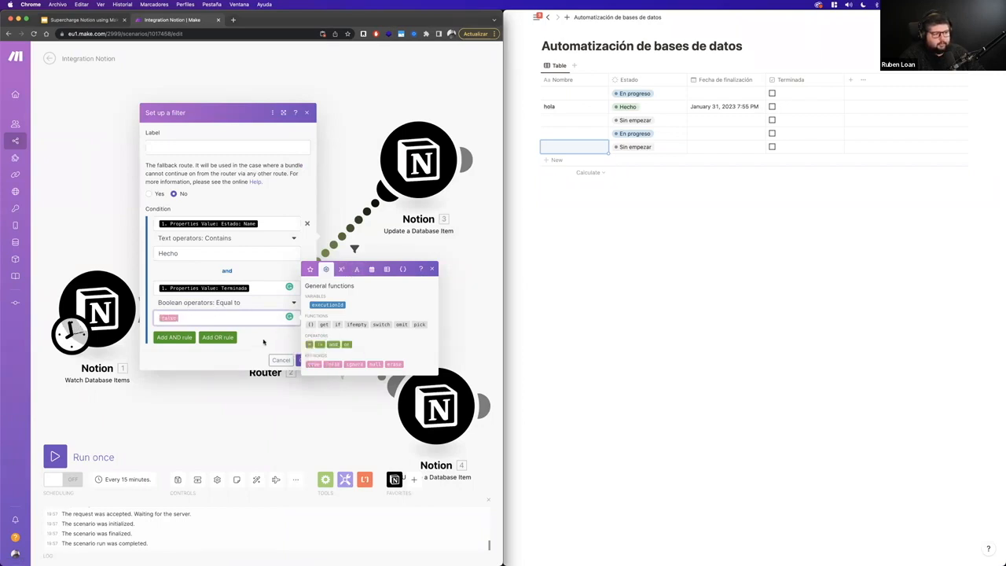
{"action": "left_click", "coordinate": [263, 342]}
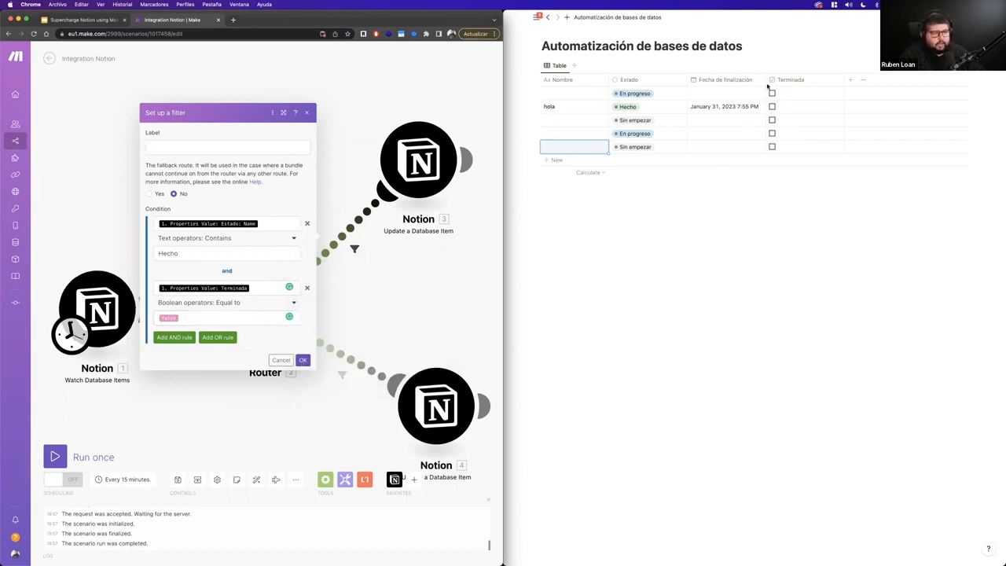
{"action": "left_click", "coordinate": [304, 360]}
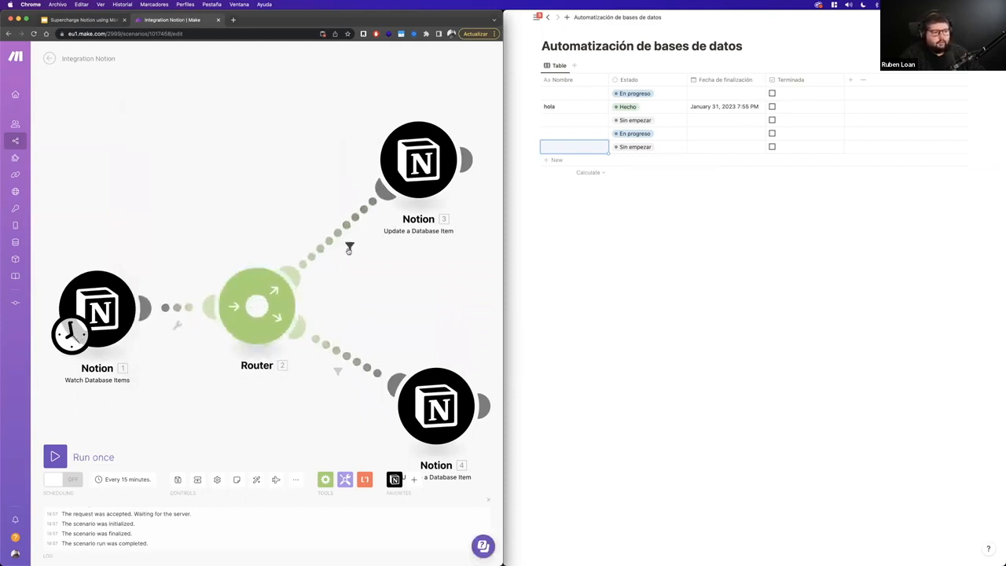
{"action": "left_click", "coordinate": [348, 246]}
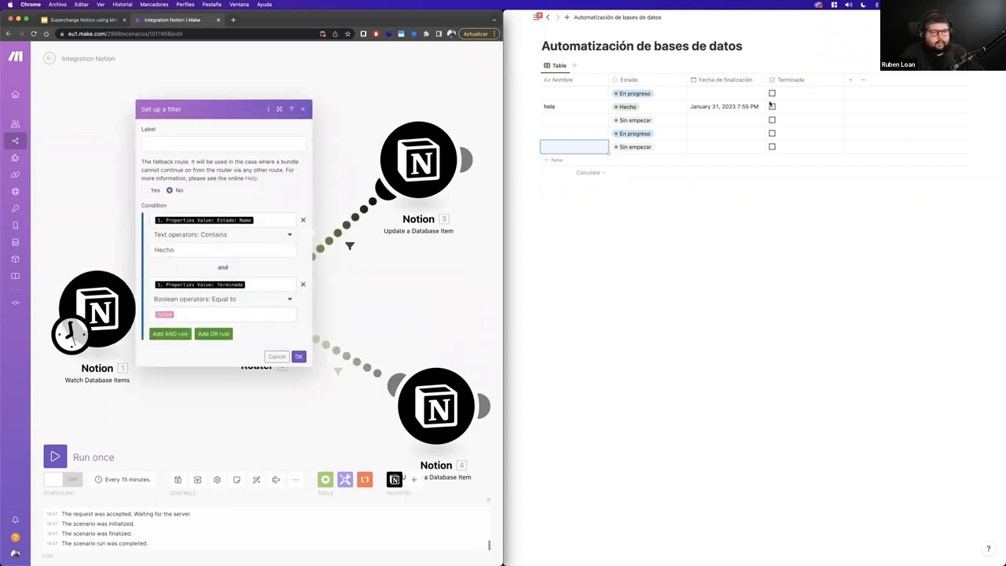
Save the upper route's filter, and set Terminada to Yes in that route's Update a Database Item module
{"action": "left_click", "coordinate": [299, 356]}
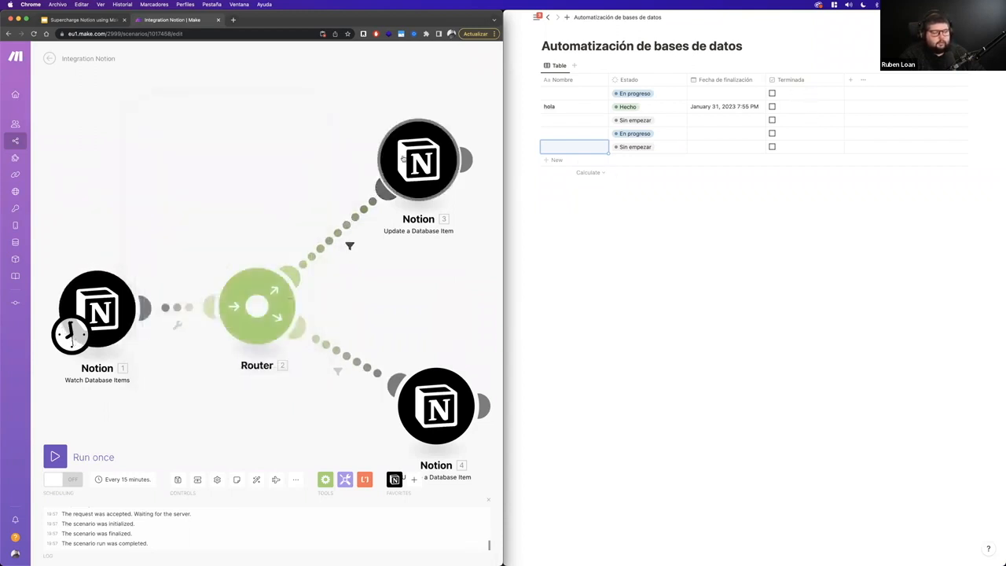
{"action": "left_click", "coordinate": [427, 139]}
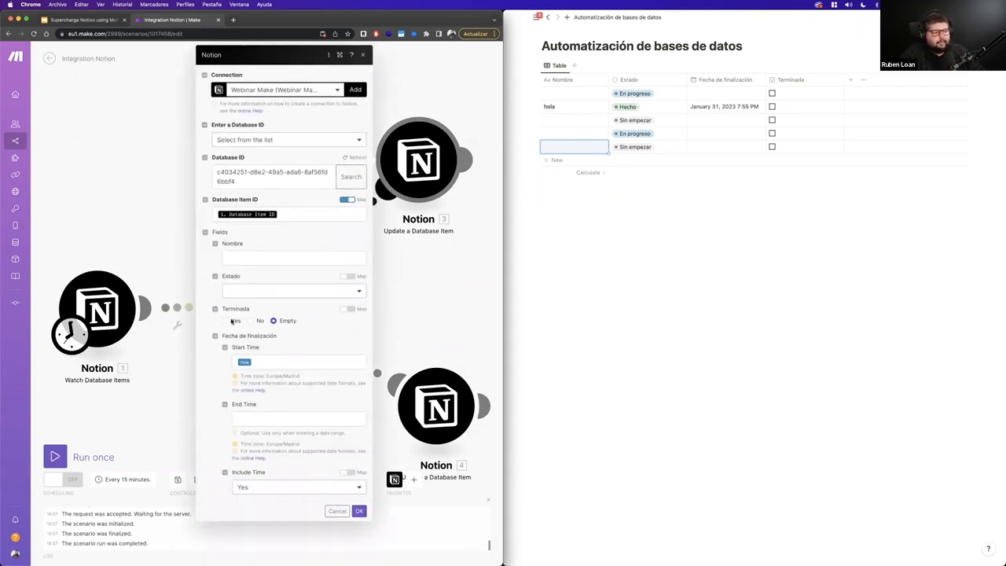
{"action": "left_click", "coordinate": [225, 321]}
{"action": "left_click", "coordinate": [358, 511]}
Add a new row to the Notion table with Estado set to Hecho, and run the scenario once
{"action": "left_click", "coordinate": [569, 161]}
{"action": "left_click", "coordinate": [650, 162]}
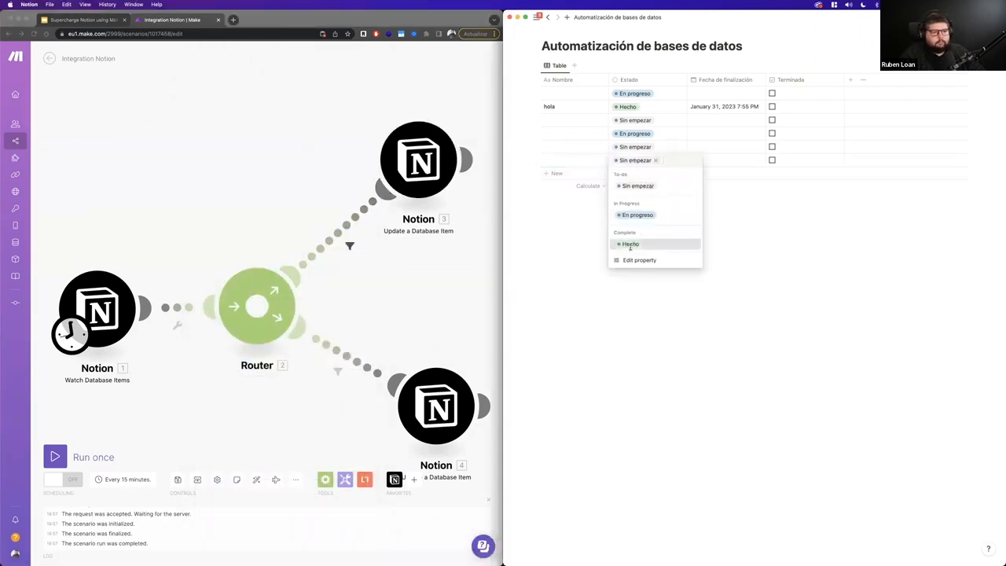
{"action": "left_click", "coordinate": [629, 244]}
{"action": "left_click", "coordinate": [55, 456]}
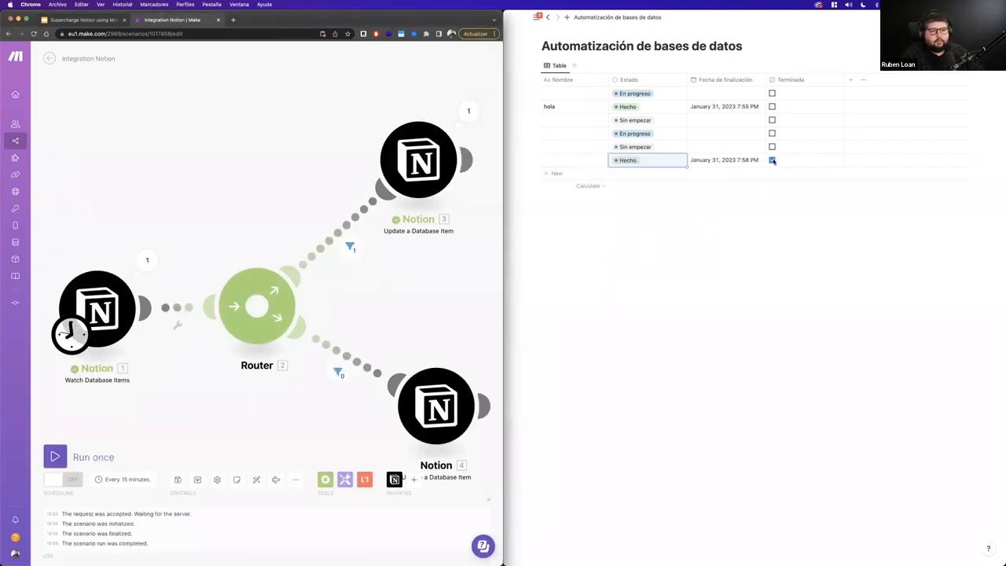
Name the new Hecho row "addas" in the Notion table, and run the scenario once more
{"action": "left_click", "coordinate": [566, 159]}
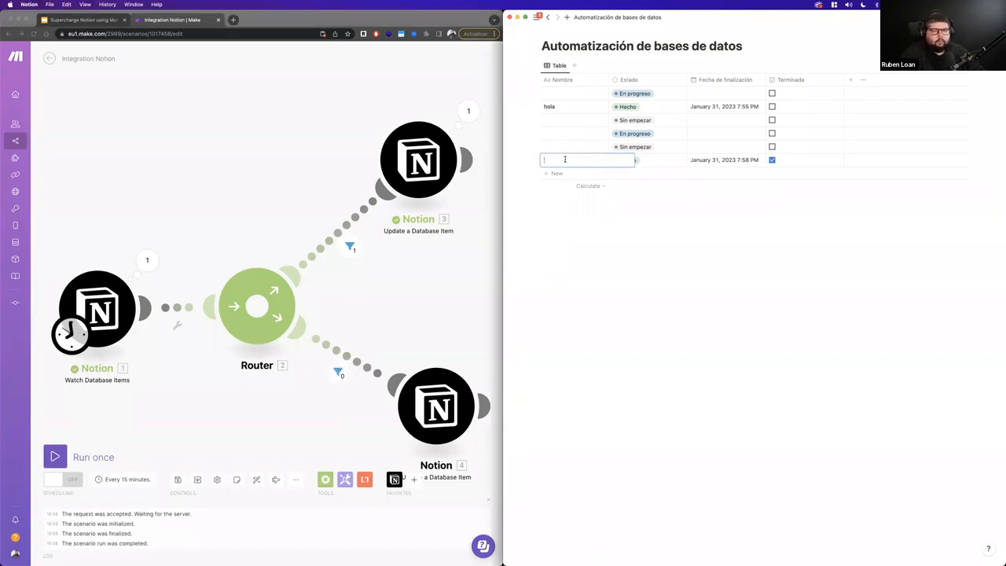
{"action": "type", "text": "addas"}
{"action": "key", "text": "Return"}
{"action": "left_click", "coordinate": [52, 447]}
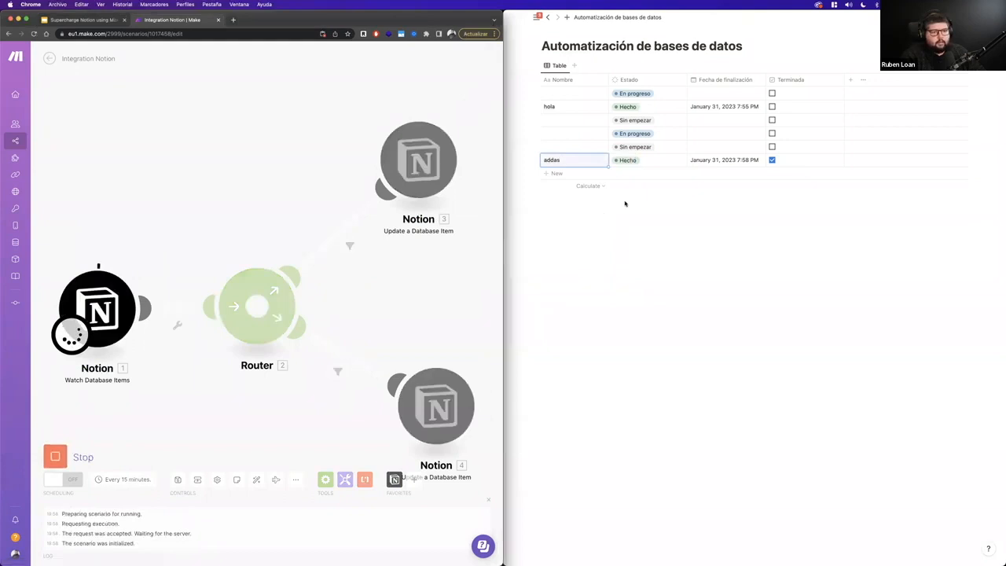